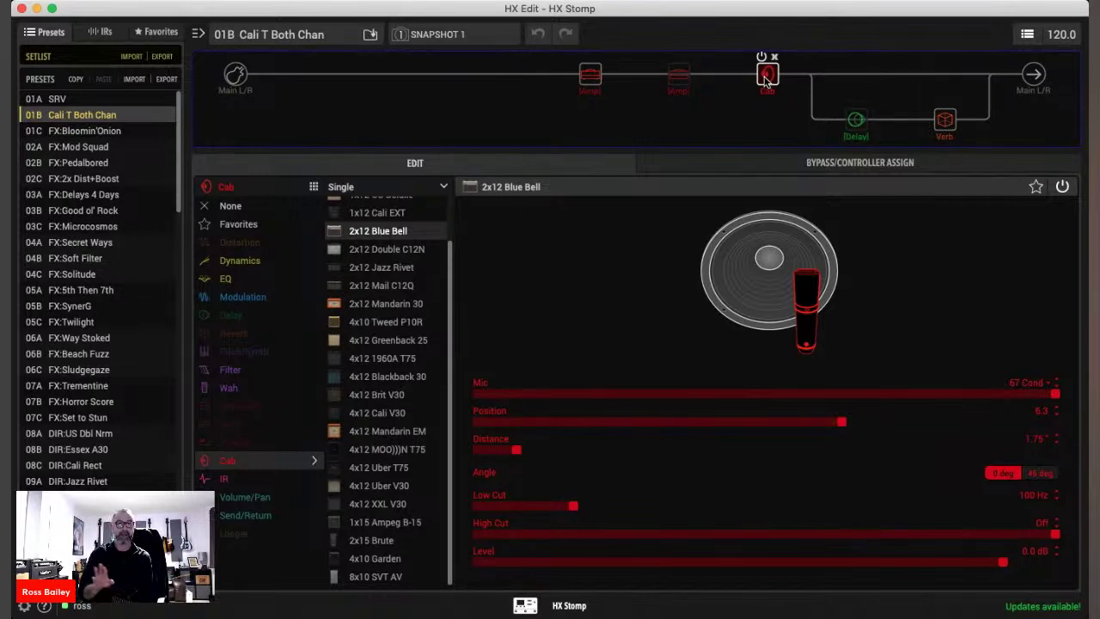
# Review the settings of the Simple Delay, Hot Springs reverb, 2x12 Blue Bell cab and Cali Texas Ch 1 amp blocks.
pyautogui.click(856, 119)
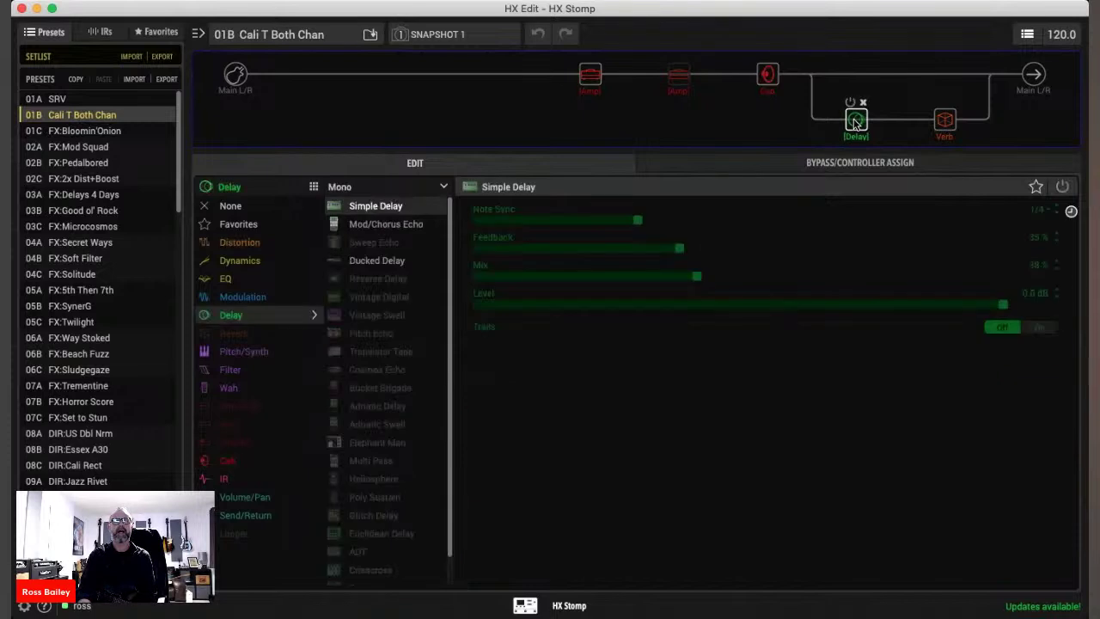
pyautogui.click(946, 119)
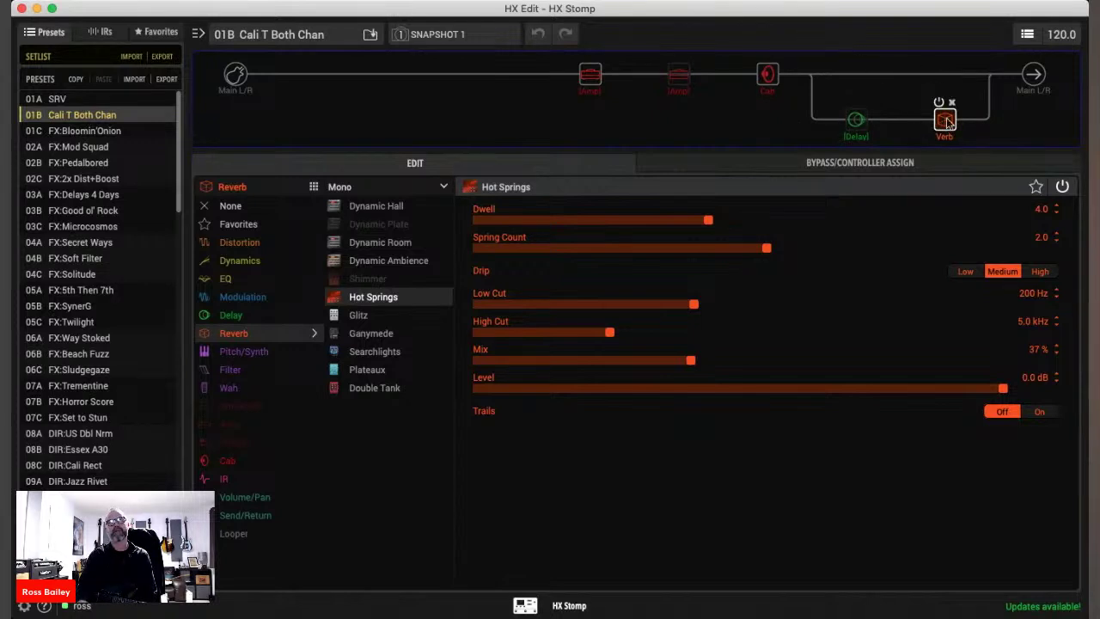
pyautogui.click(587, 70)
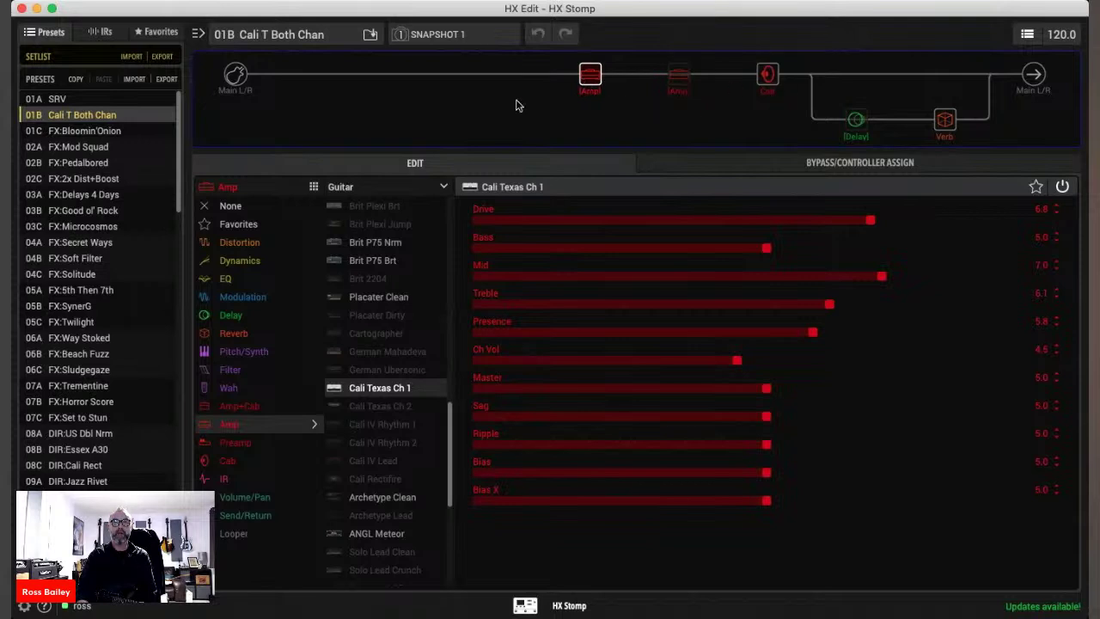
pyautogui.click(767, 76)
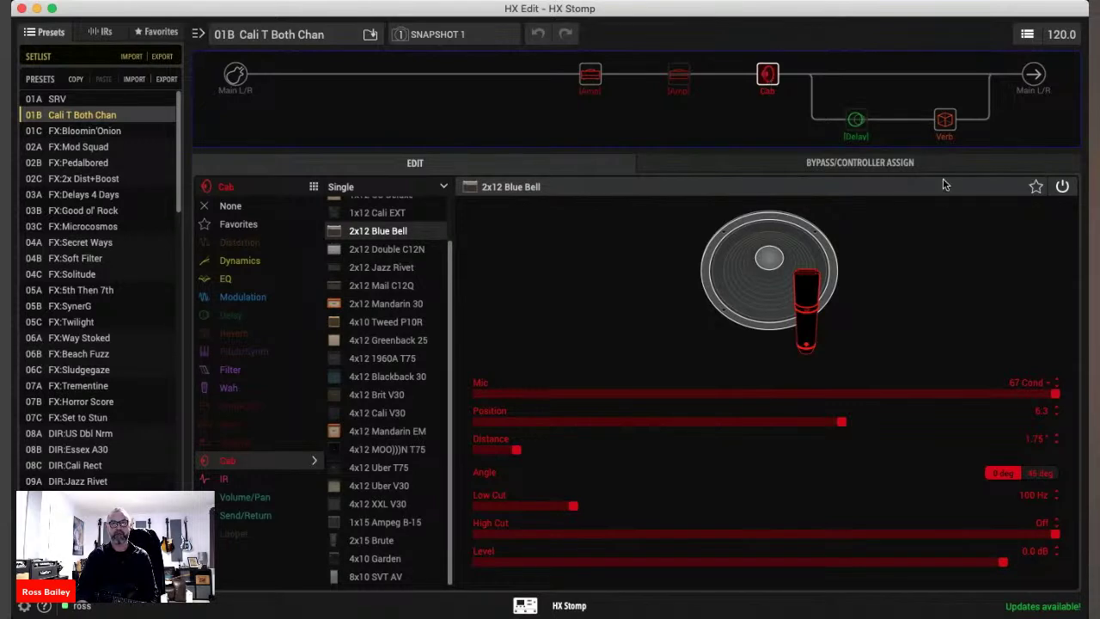
pyautogui.moveTo(593, 78)
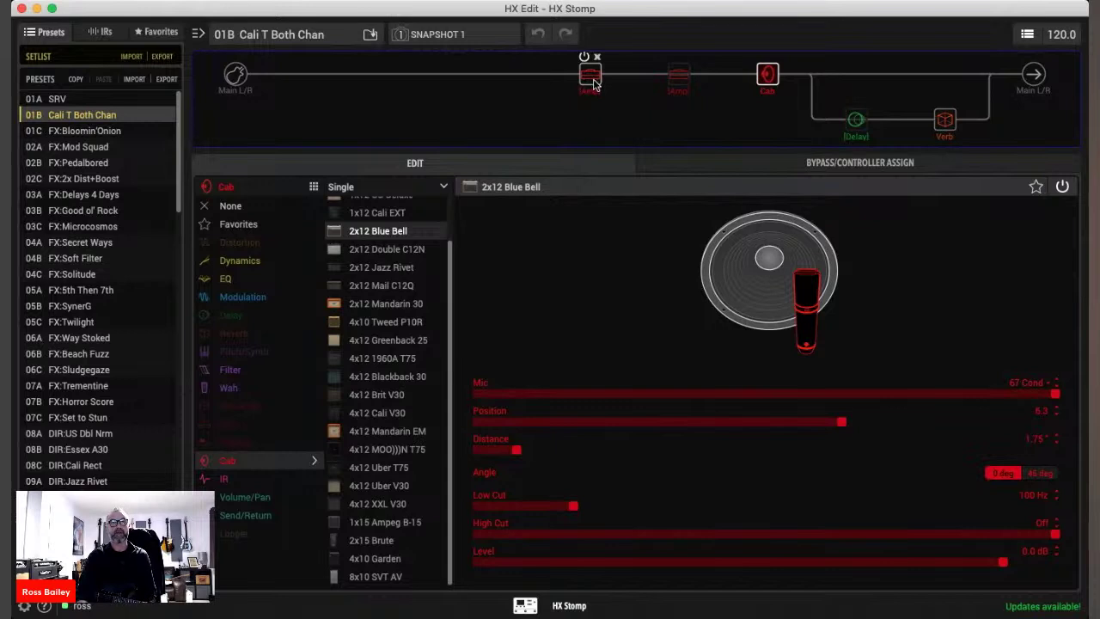
pyautogui.click(590, 76)
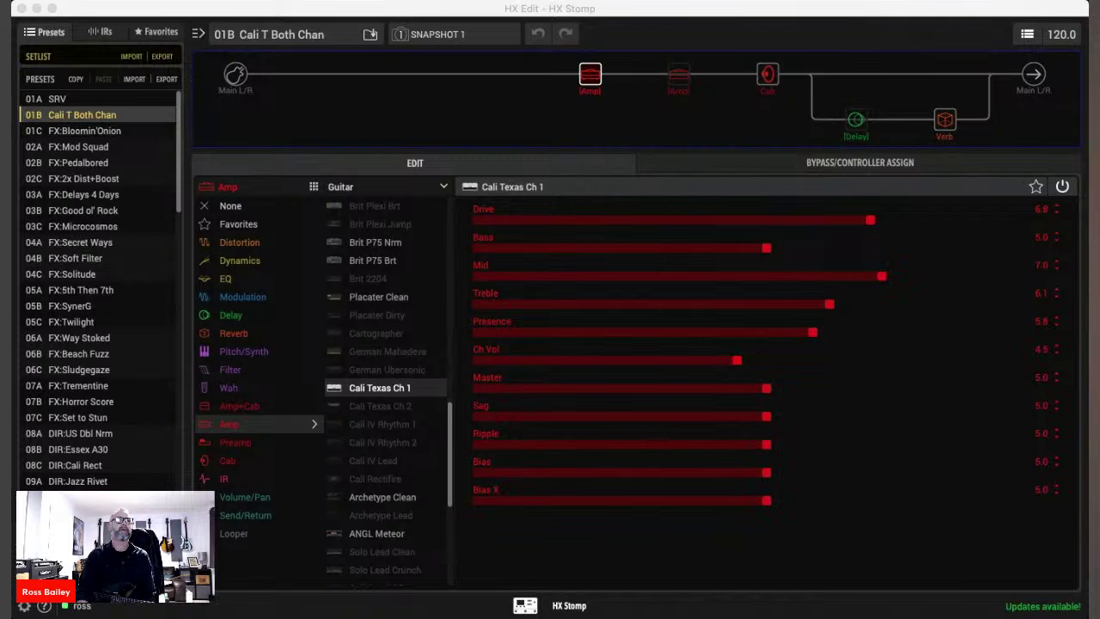
# Set the Cali Texas Ch 1 amp's Drive to 7.2 and lower its Bass and Mid to 0.0.
pyautogui.click(196, 175)
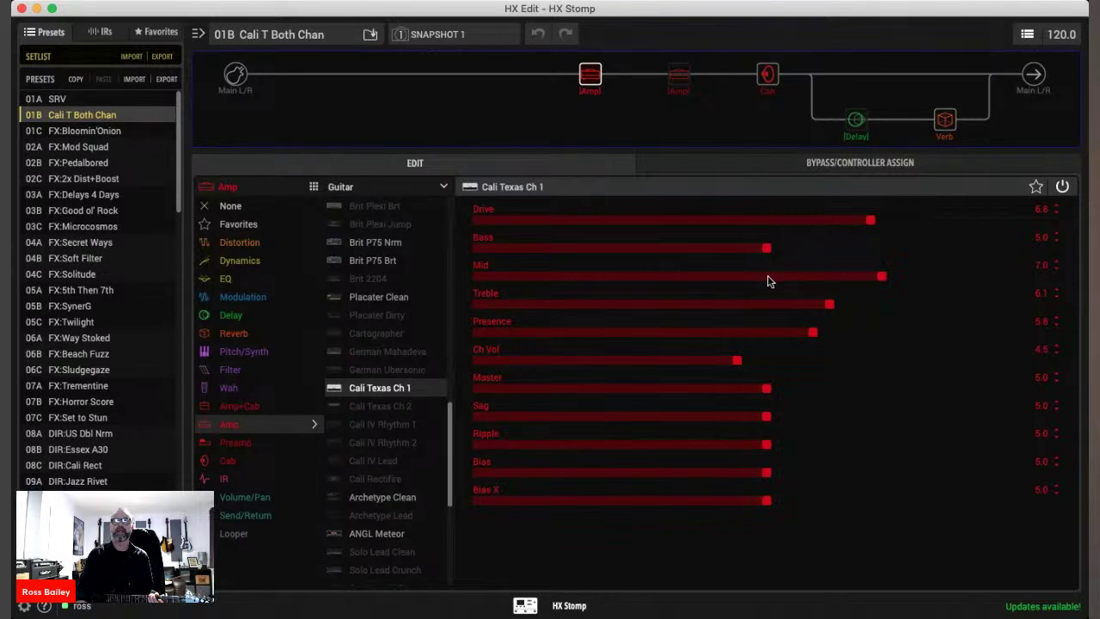
pyautogui.moveTo(763, 249); pyautogui.dragTo(474, 251)
pyautogui.moveTo(873, 223); pyautogui.dragTo(902, 224)
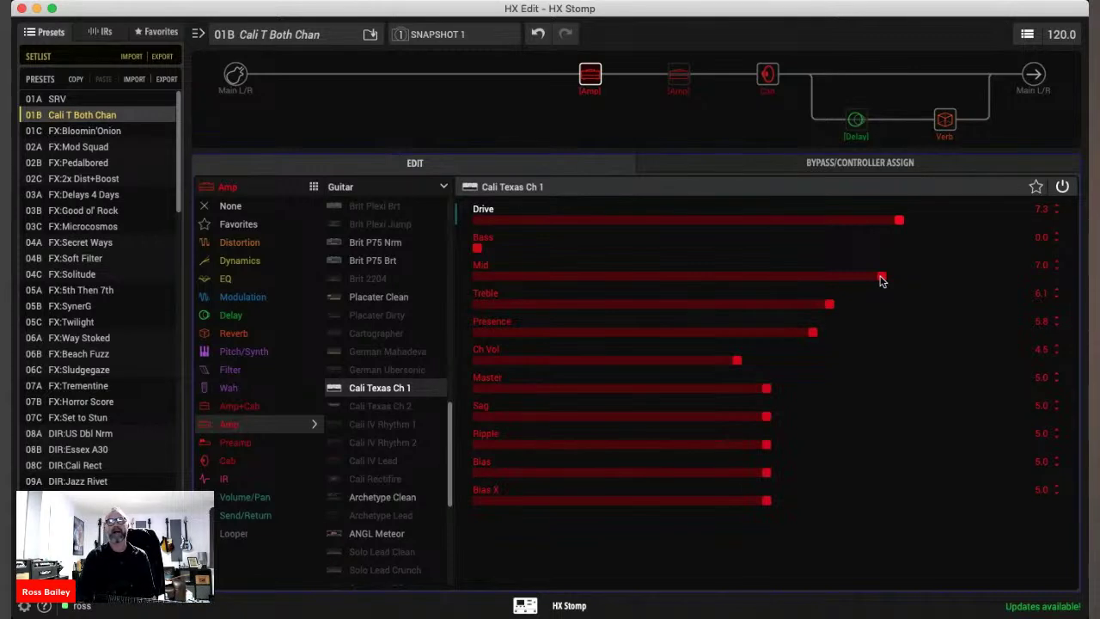
pyautogui.moveTo(881, 280); pyautogui.dragTo(736, 279)
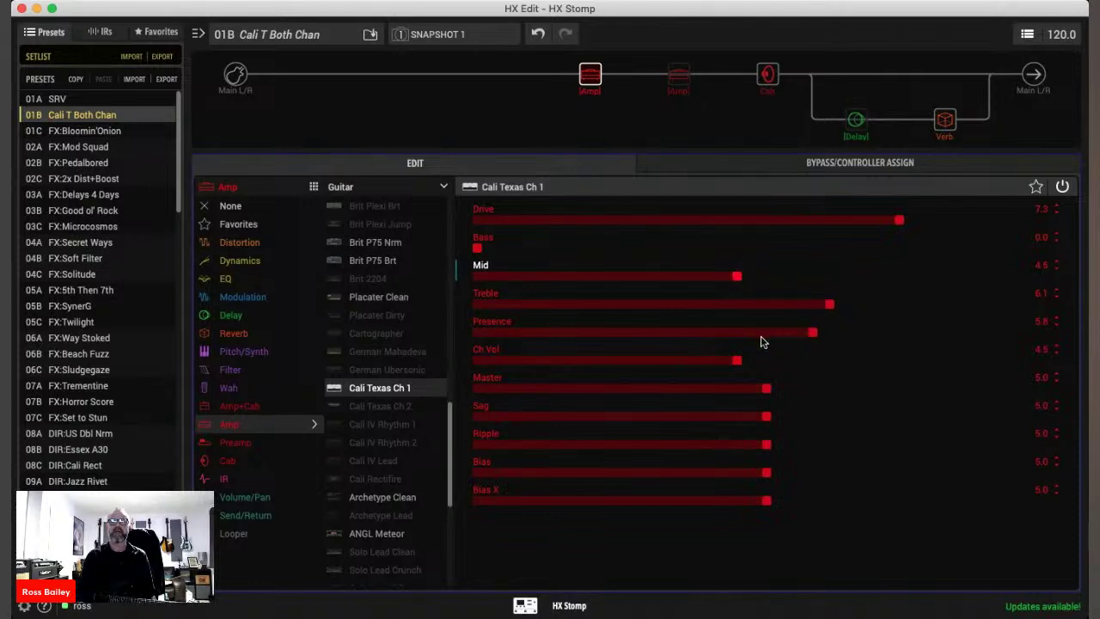
pyautogui.moveTo(736, 278); pyautogui.dragTo(708, 280)
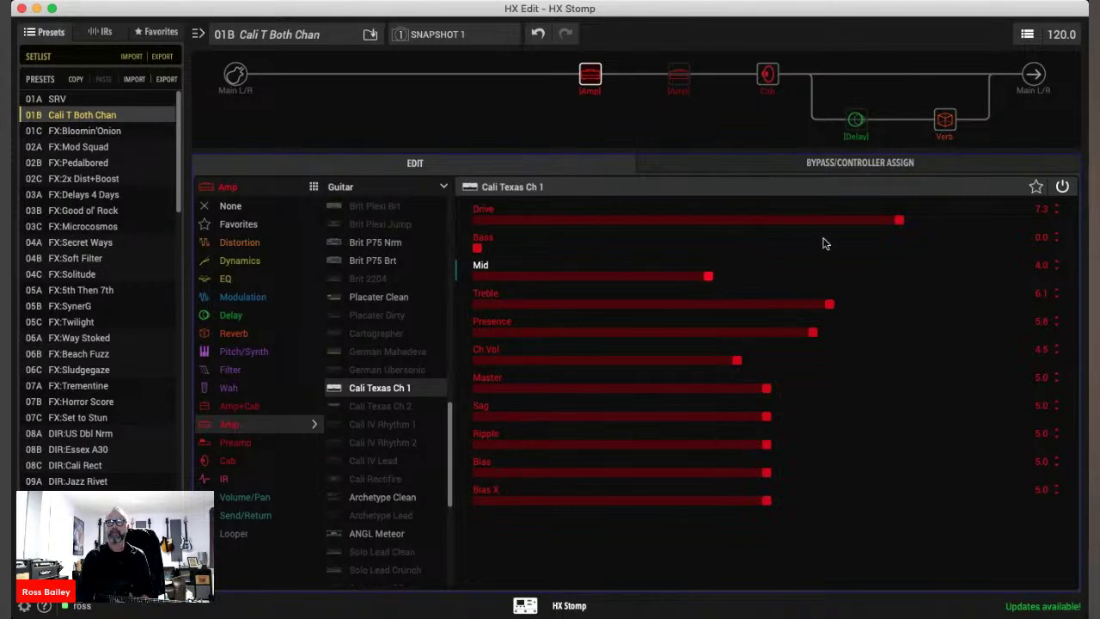
pyautogui.moveTo(898, 225); pyautogui.dragTo(894, 226)
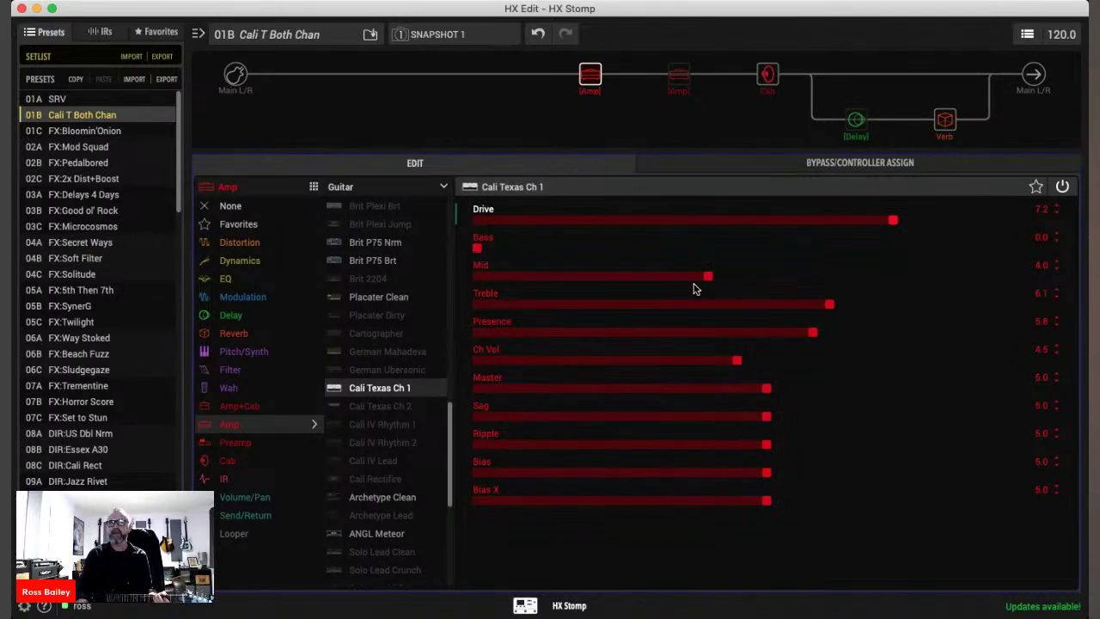
pyautogui.moveTo(708, 278); pyautogui.dragTo(352, 275)
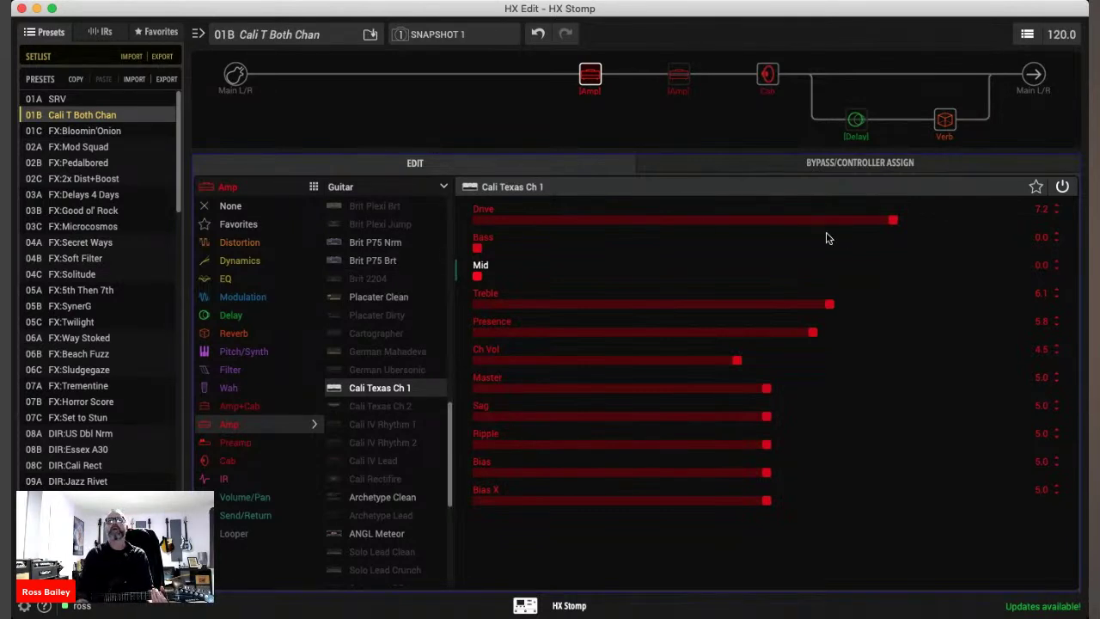
# Set the Cali Texas Ch 1 amp's Drive to 5.0 and both Bass and Mid to 3.7.
pyautogui.moveTo(889, 225); pyautogui.dragTo(766, 215)
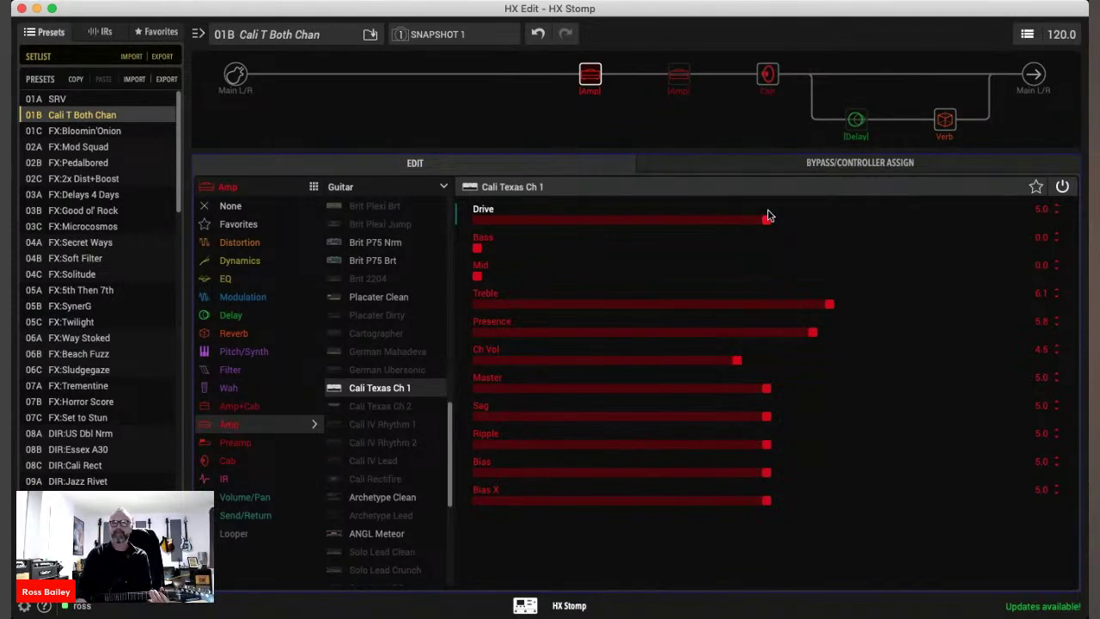
pyautogui.moveTo(517, 248); pyautogui.dragTo(693, 248)
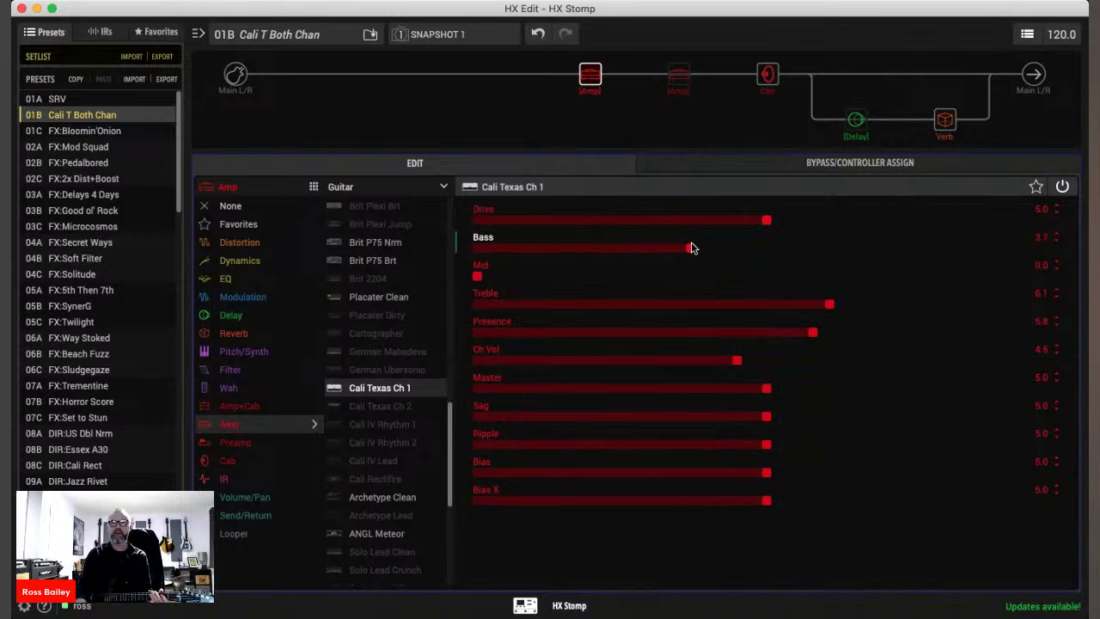
pyautogui.moveTo(575, 276); pyautogui.dragTo(693, 276)
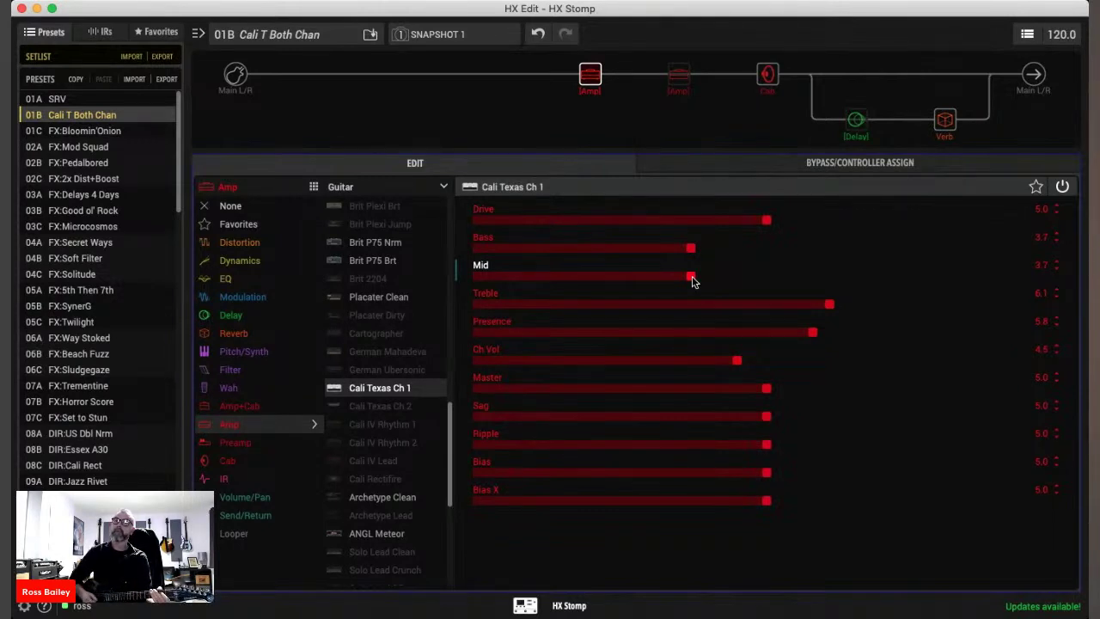
# Set the Cali Texas Ch 1 amp's Drive to 9.0, Bass to 1.1 and Mid to 2.1.
pyautogui.moveTo(767, 221); pyautogui.dragTo(1000, 232)
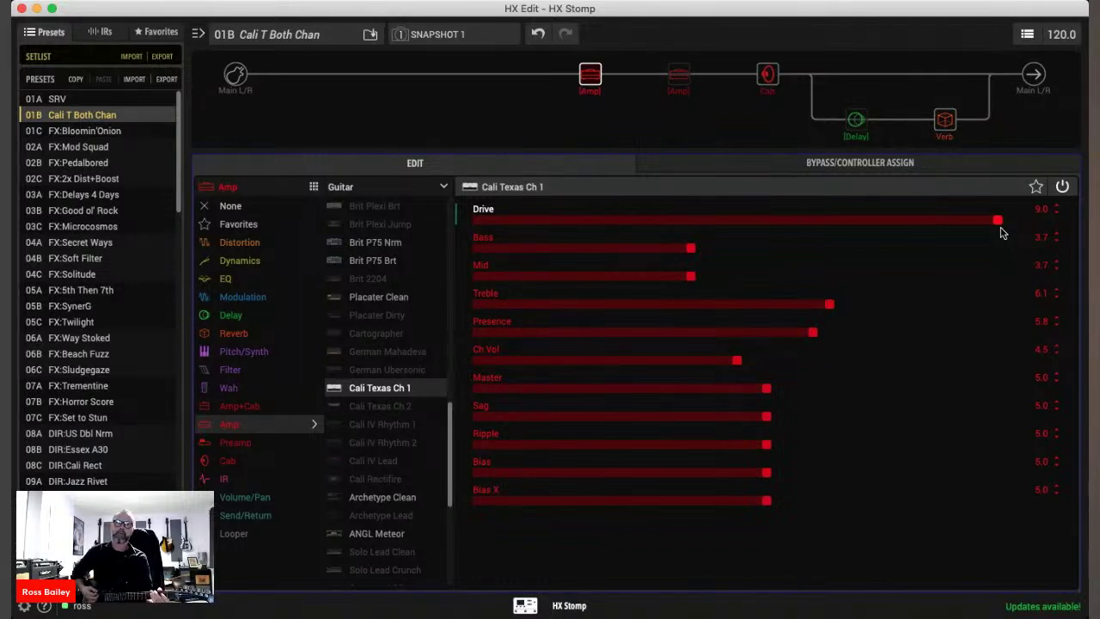
pyautogui.moveTo(690, 248); pyautogui.dragTo(404, 260)
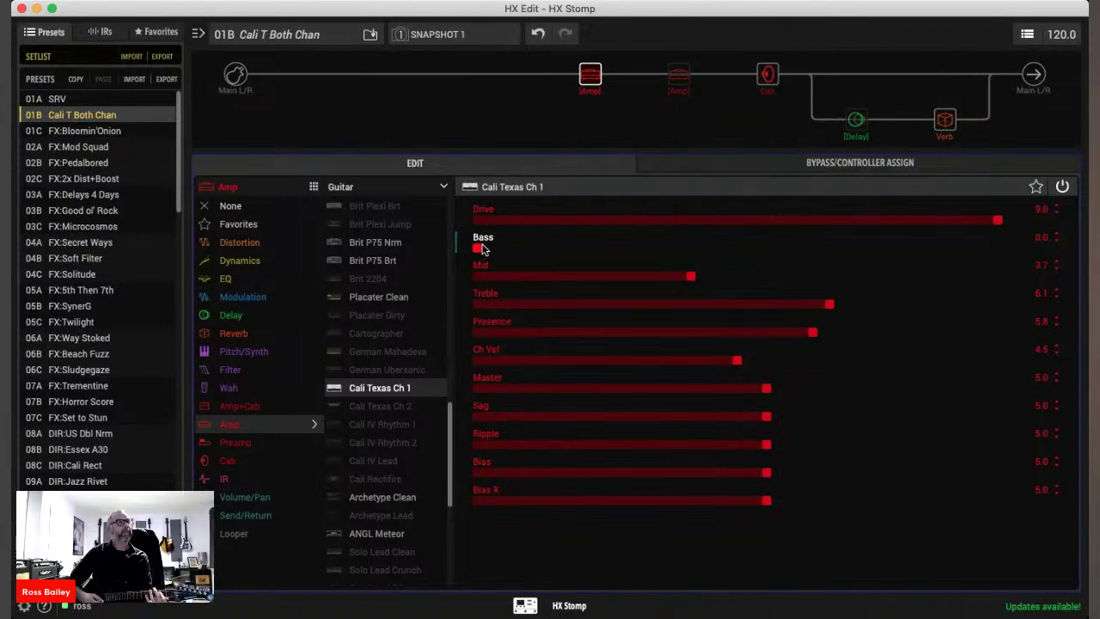
pyautogui.moveTo(689, 276); pyautogui.dragTo(599, 279)
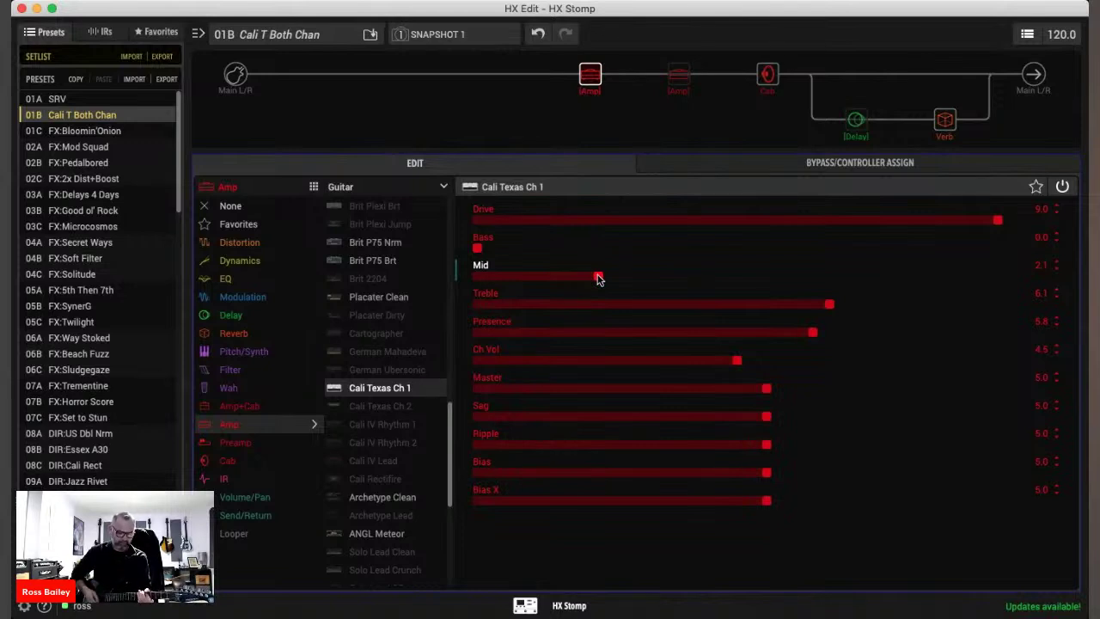
pyautogui.moveTo(495, 250); pyautogui.dragTo(541, 252)
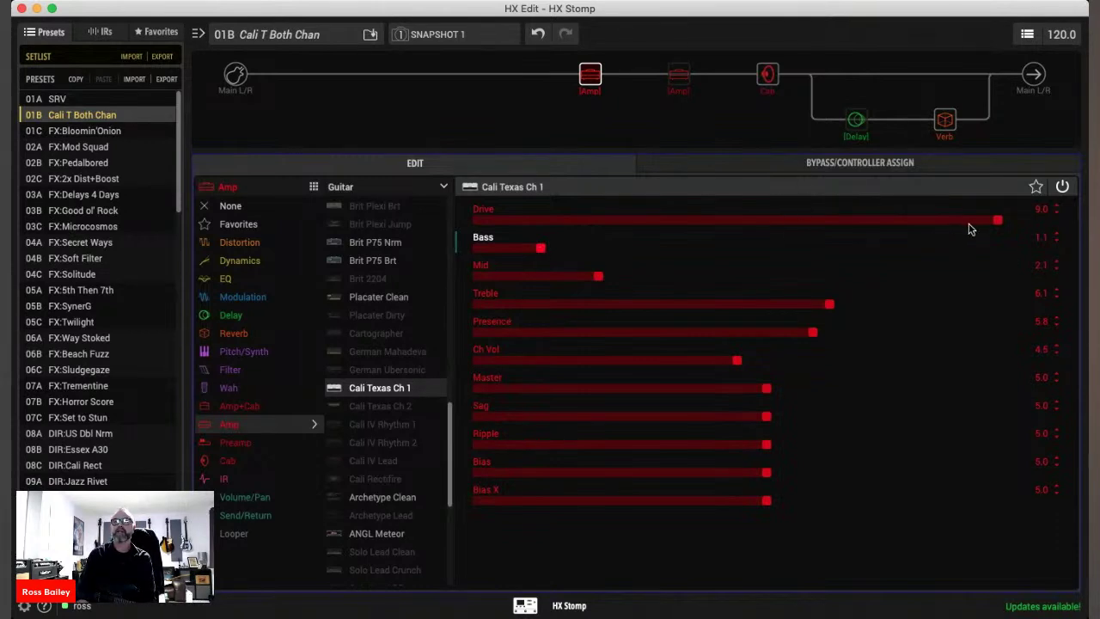
# Set the Cali Texas Ch 1 amp's Drive to 3.4, Bass to 5.8 and Mid to 5.1.
pyautogui.moveTo(998, 225); pyautogui.dragTo(673, 225)
pyautogui.moveTo(550, 250); pyautogui.dragTo(817, 254)
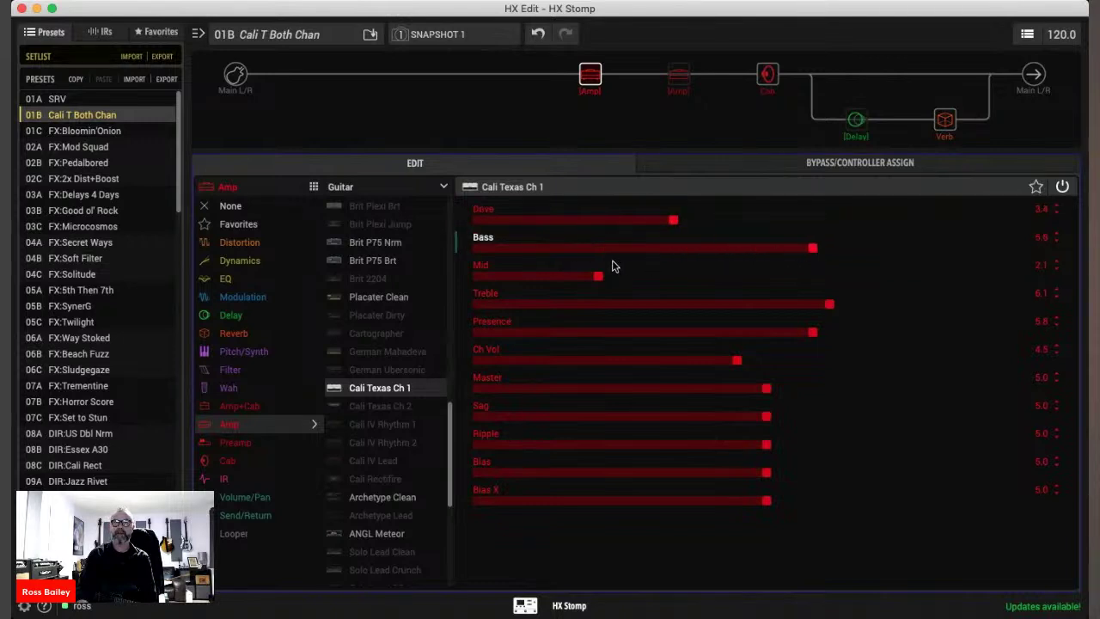
pyautogui.moveTo(617, 281); pyautogui.dragTo(772, 278)
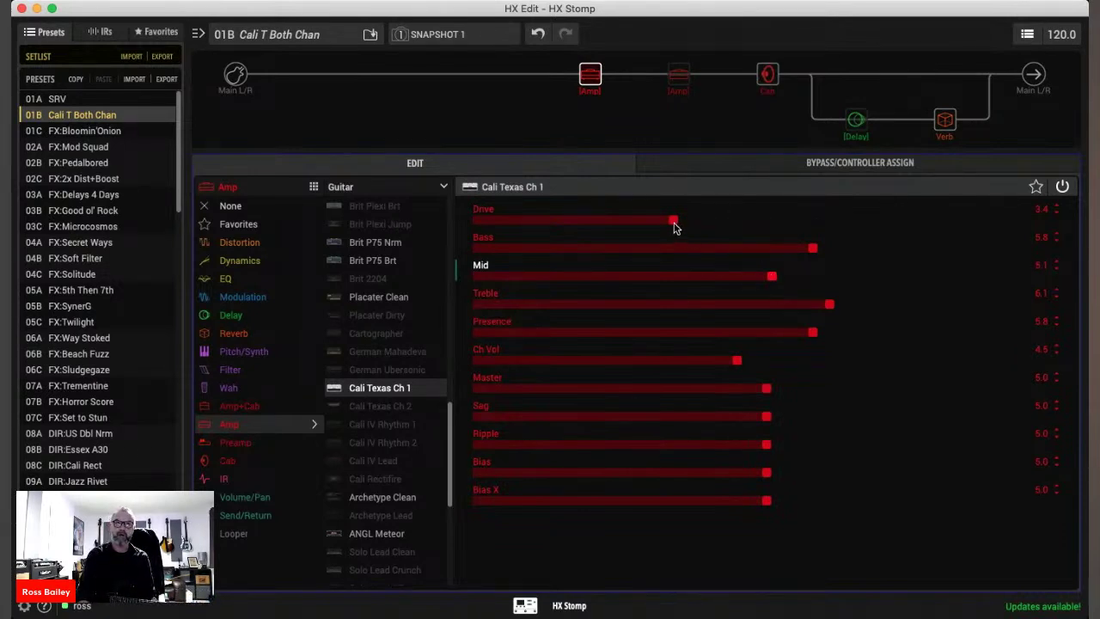
# Set the Cali Texas Ch 1 amp's Drive to 10.0, Master to 7.3, Bass to 0.0 and Treble to 7.7.
pyautogui.moveTo(674, 222); pyautogui.dragTo(1056, 220)
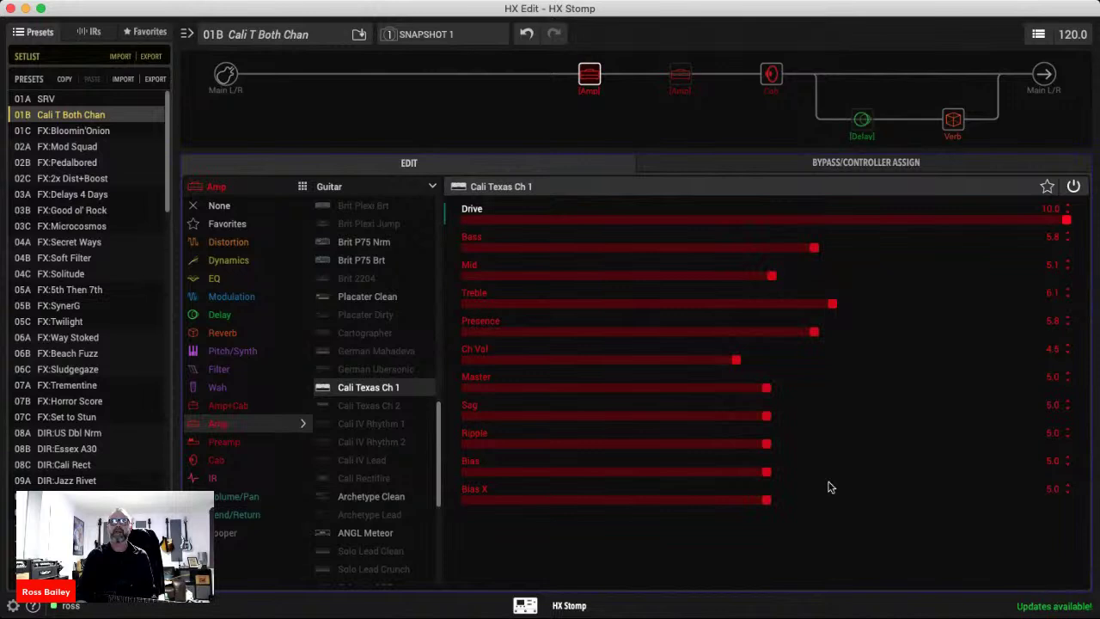
pyautogui.click(814, 249)
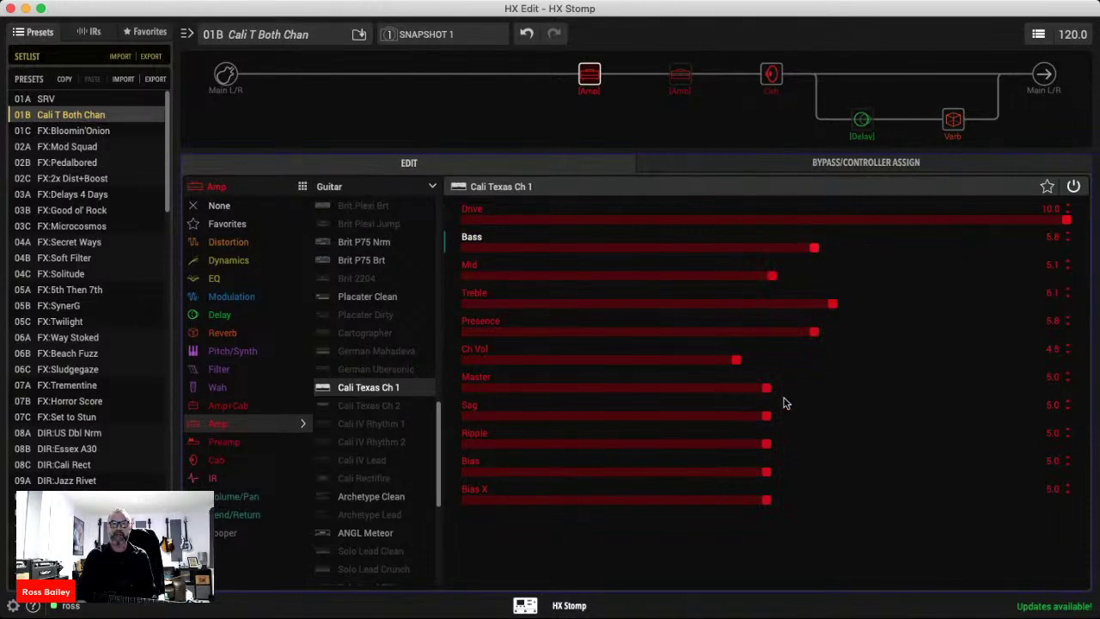
pyautogui.moveTo(767, 387); pyautogui.dragTo(903, 393)
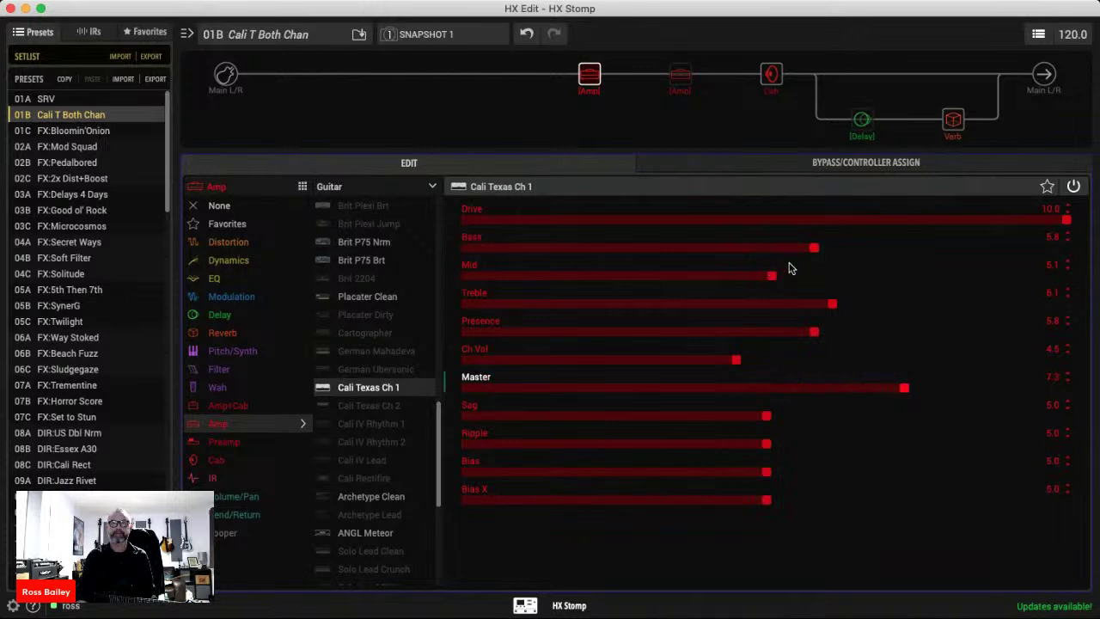
pyautogui.moveTo(810, 250); pyautogui.dragTo(397, 270)
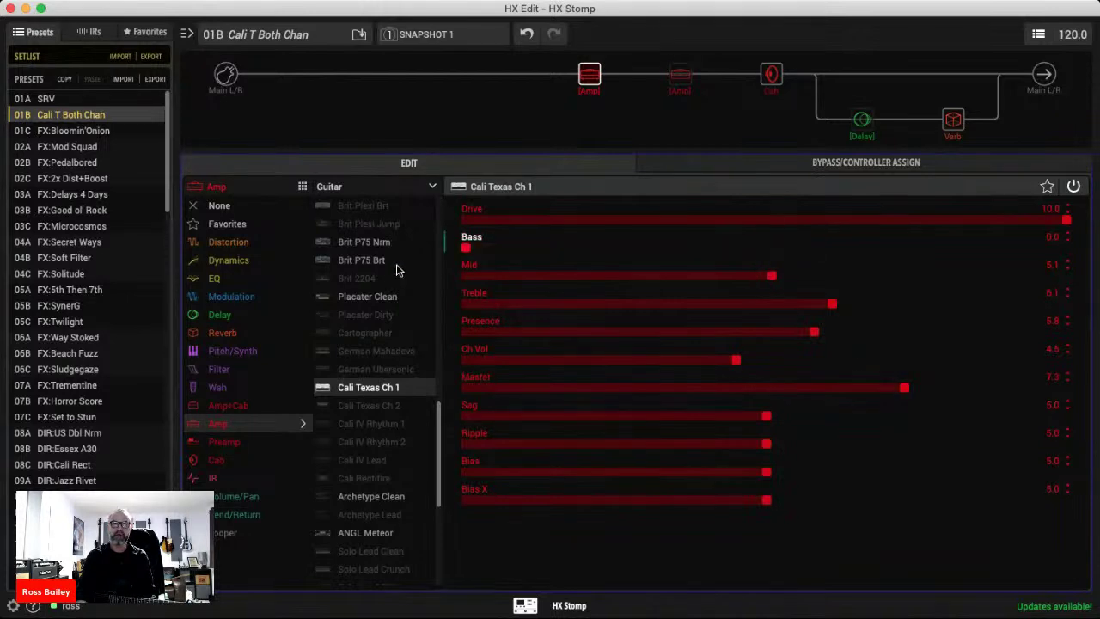
pyautogui.moveTo(833, 305); pyautogui.dragTo(930, 306)
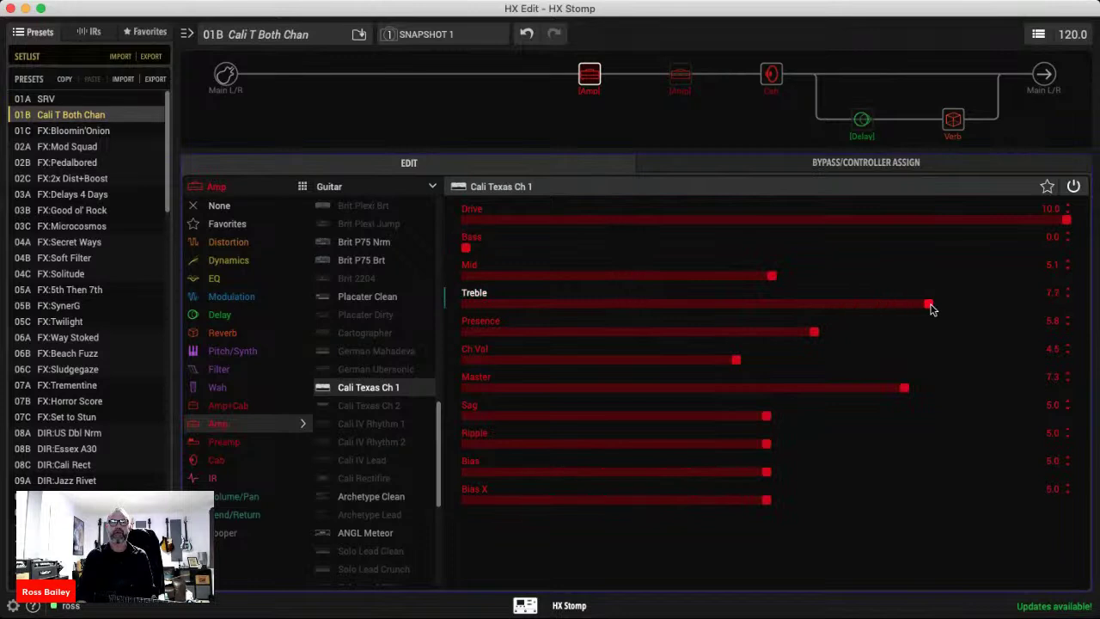
# Set the Cali Texas Ch 1 amp's Presence to 3.9 and its Mid to 7.8.
pyautogui.click(813, 333)
pyautogui.moveTo(771, 276); pyautogui.dragTo(719, 282)
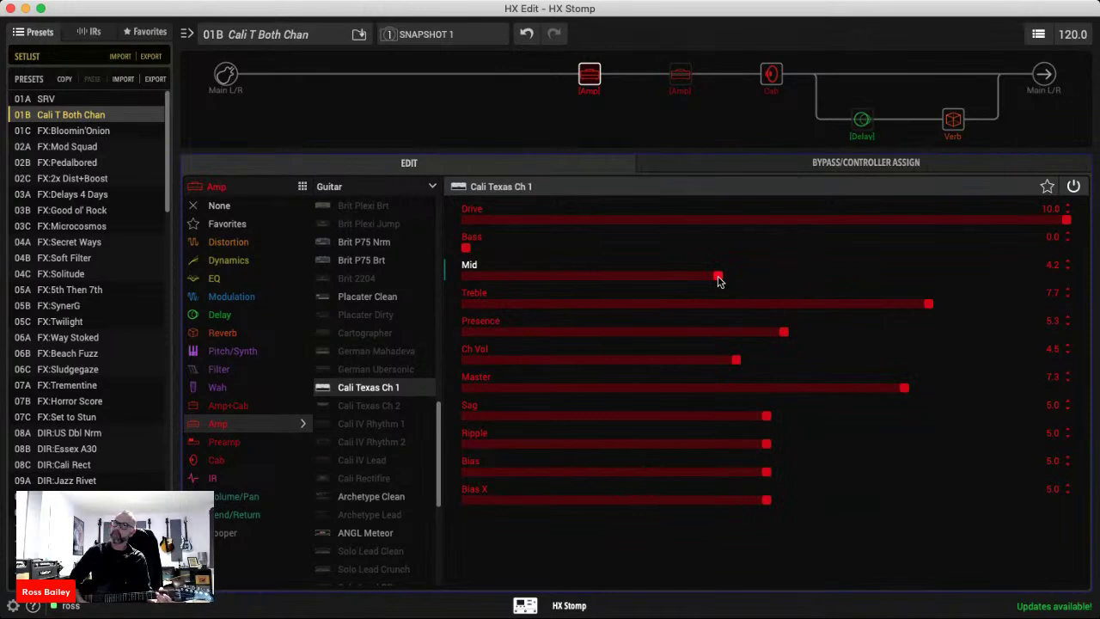
pyautogui.moveTo(719, 282); pyautogui.dragTo(846, 283)
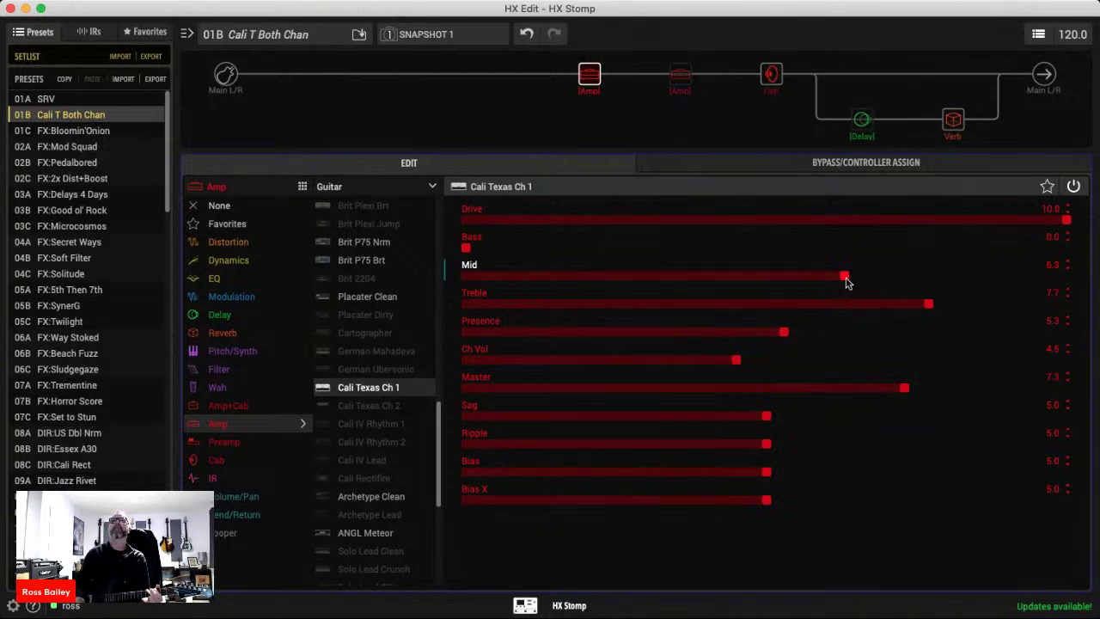
pyautogui.moveTo(770, 335); pyautogui.dragTo(699, 335)
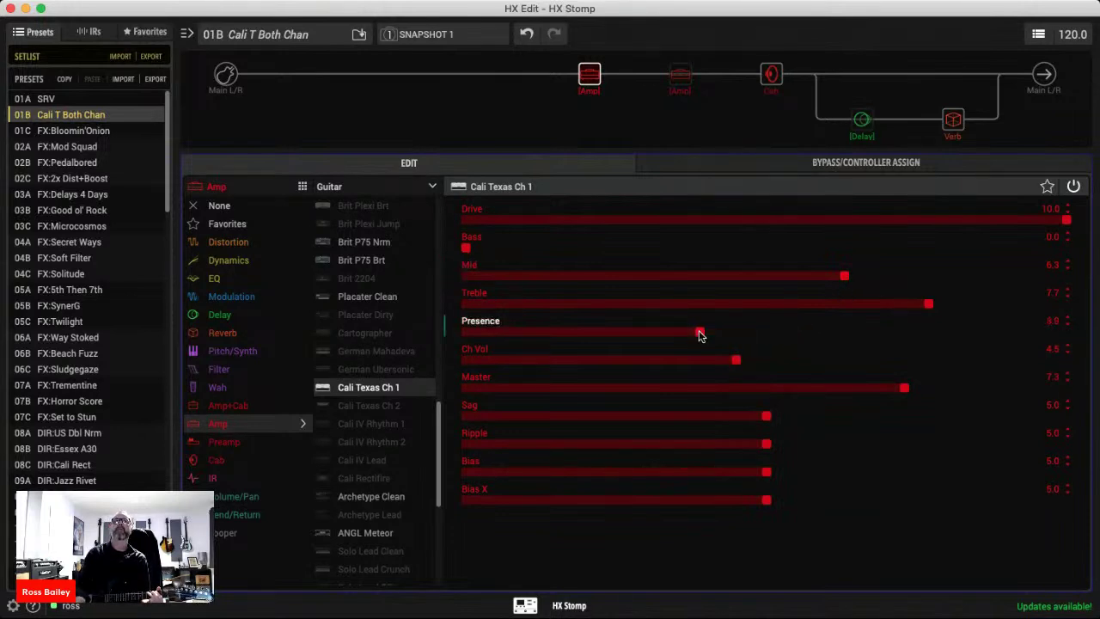
pyautogui.click(859, 276)
pyautogui.click(936, 277)
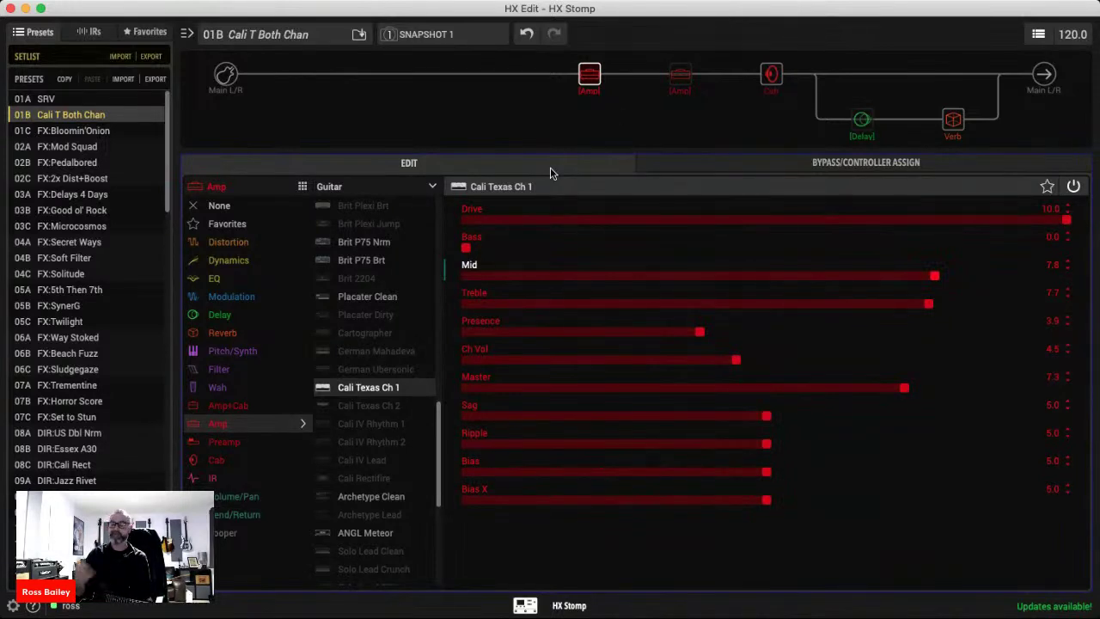
# Restore the Cali Texas Ch 1 default settings by switching the amp model to Placater Clean and back, and set Mid to 5.0.
pyautogui.click(370, 295)
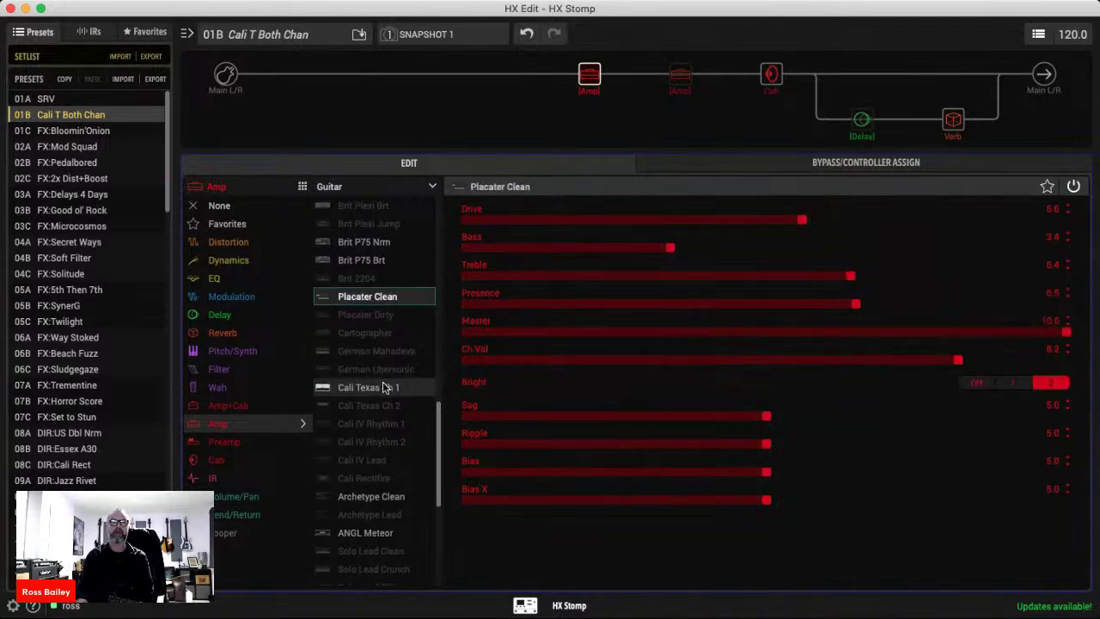
pyautogui.click(384, 388)
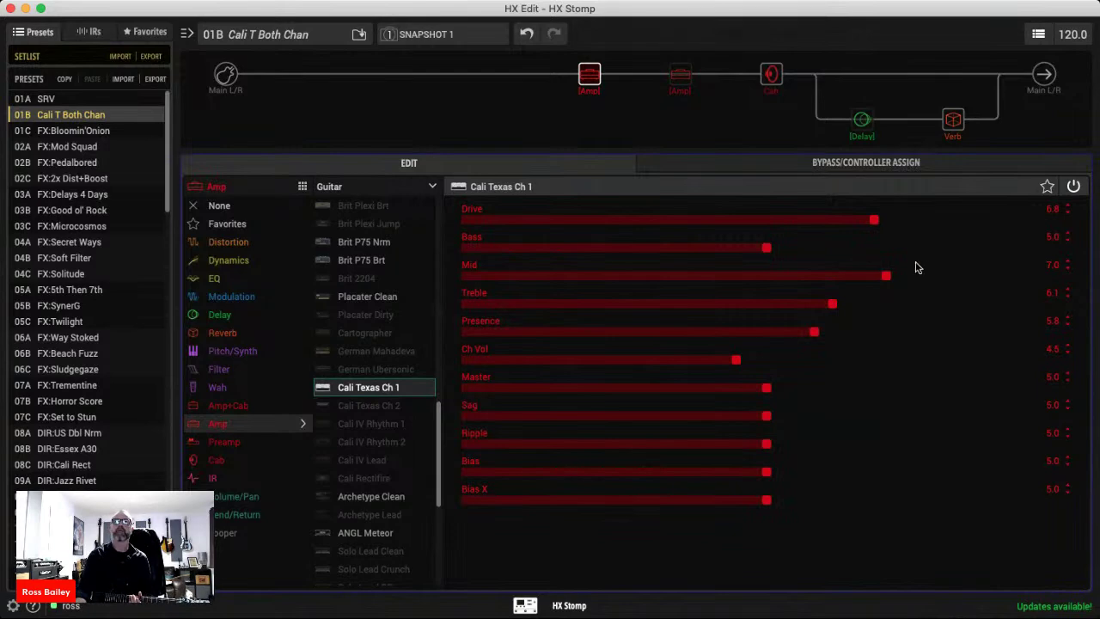
pyautogui.click(766, 276)
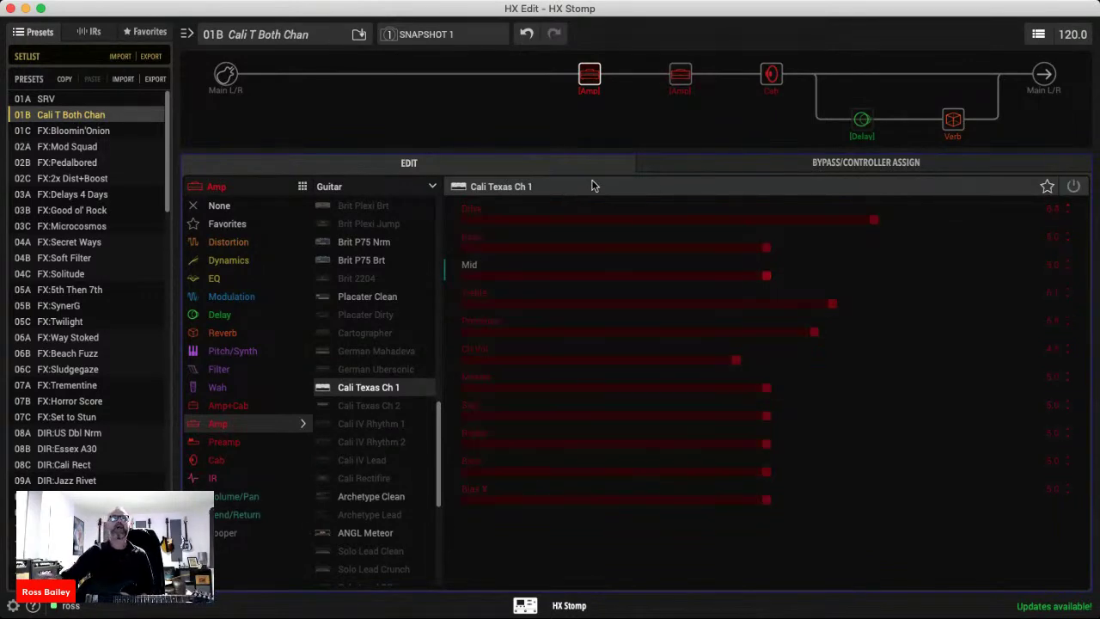
# Set the Shape of the second amp block, Cali Texas Ch 2, to Thick.
pyautogui.click(676, 83)
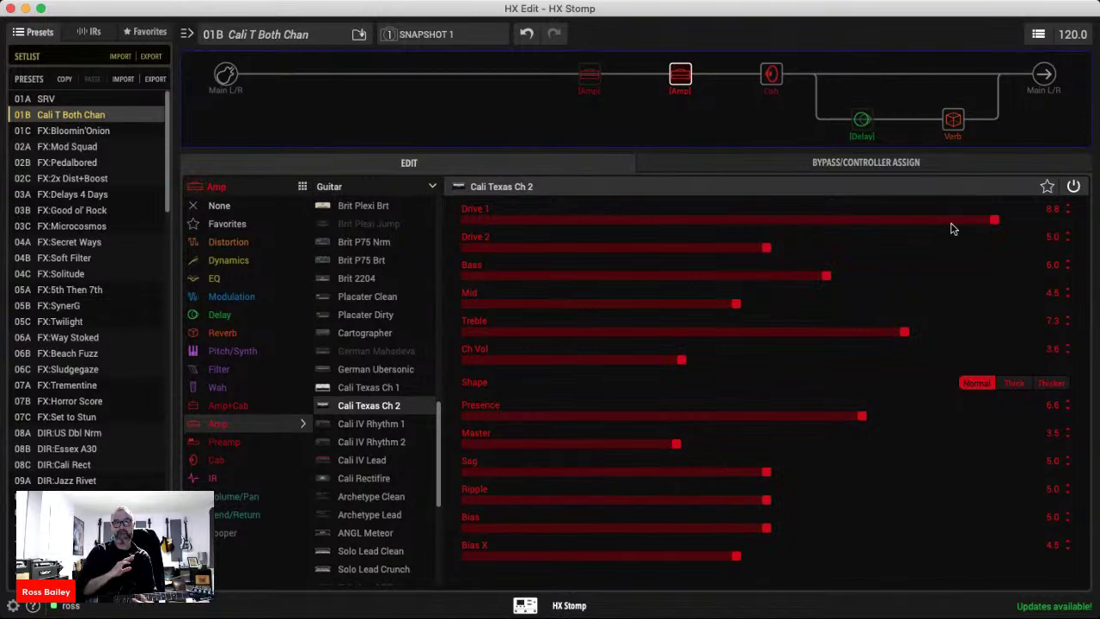
pyautogui.click(1012, 383)
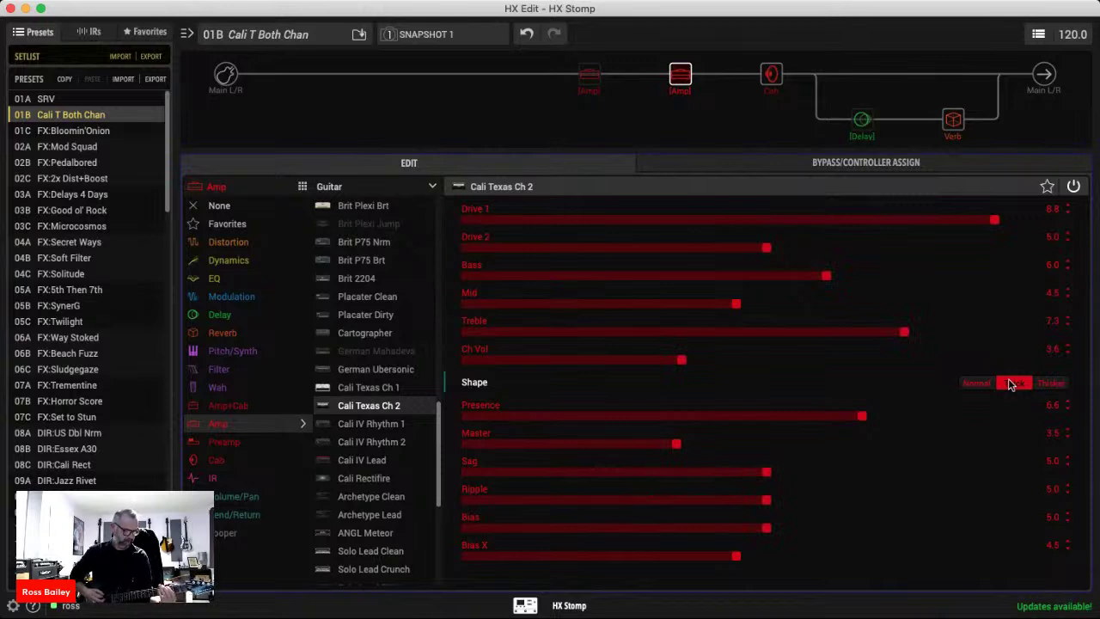
# Try the Thicker Shape on the Cali Texas Ch 2 amp and set Shape back to Normal.
pyautogui.click(1059, 391)
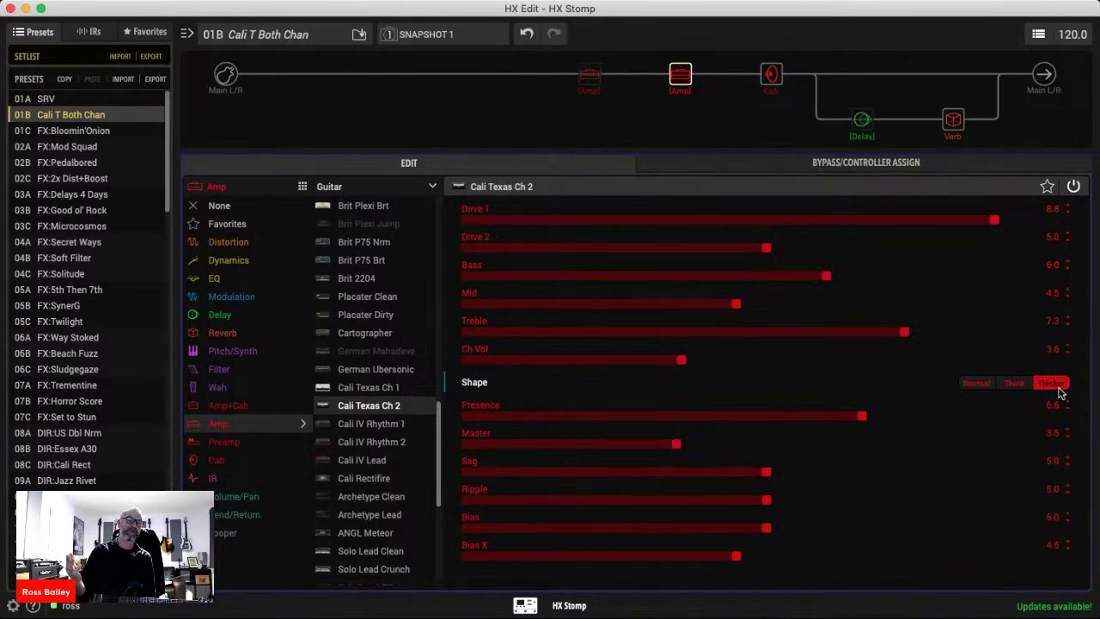
pyautogui.click(981, 386)
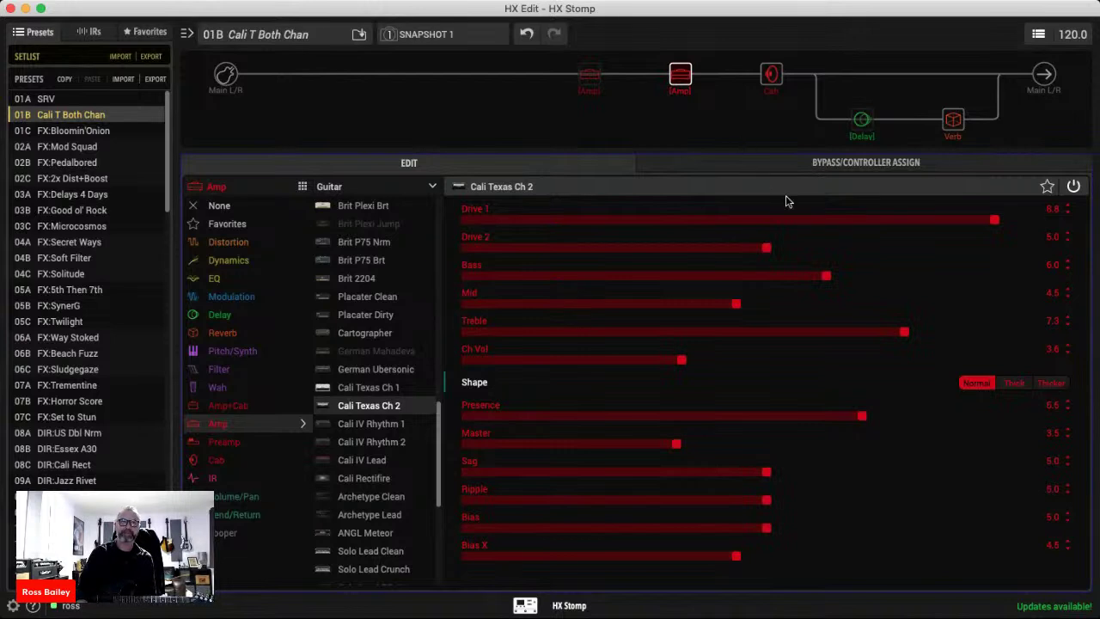
# Set the Cali Texas Ch 2 amp's Drive 1 to 2.8, Drive 2 to 5.5, Bass to 4.2 and Ch Vol to 3.8.
pyautogui.moveTo(767, 222); pyautogui.dragTo(638, 224)
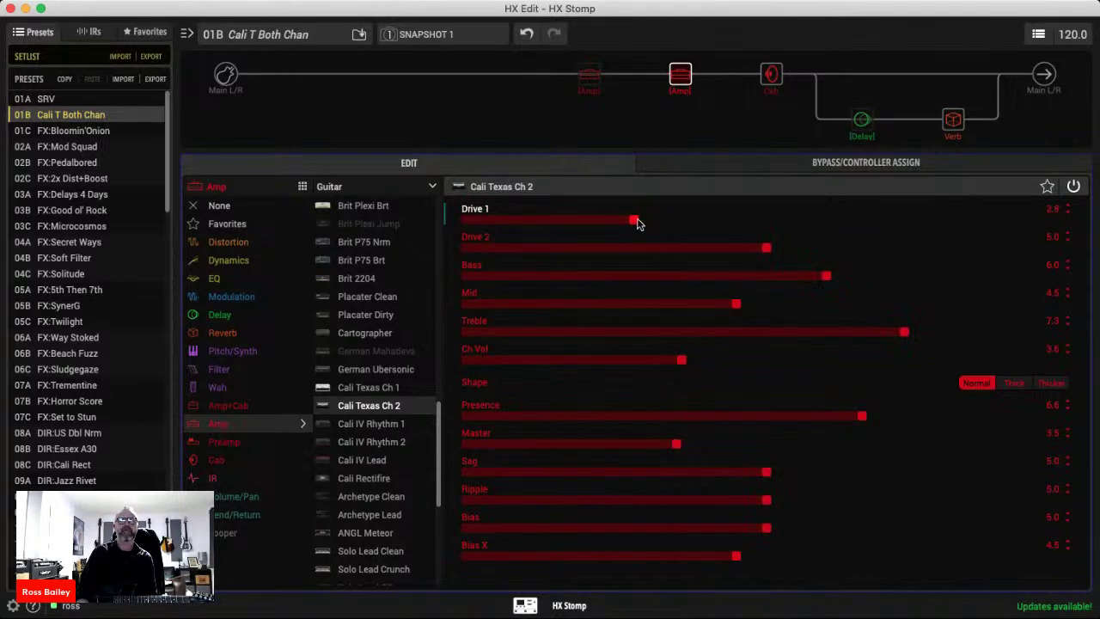
pyautogui.moveTo(813, 279); pyautogui.dragTo(735, 279)
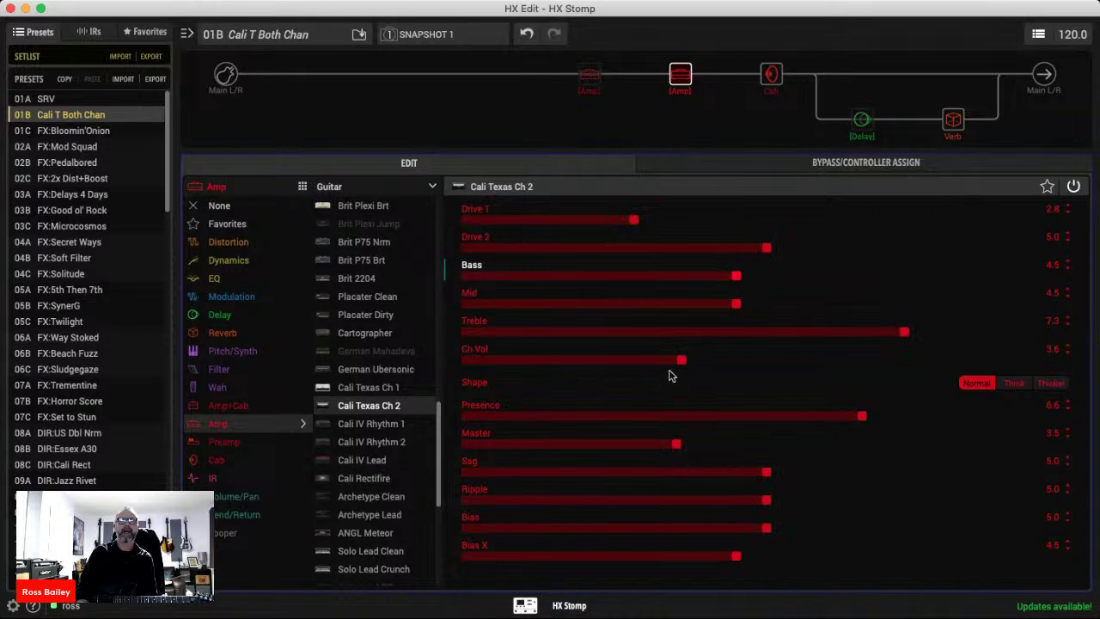
pyautogui.moveTo(683, 361); pyautogui.dragTo(695, 362)
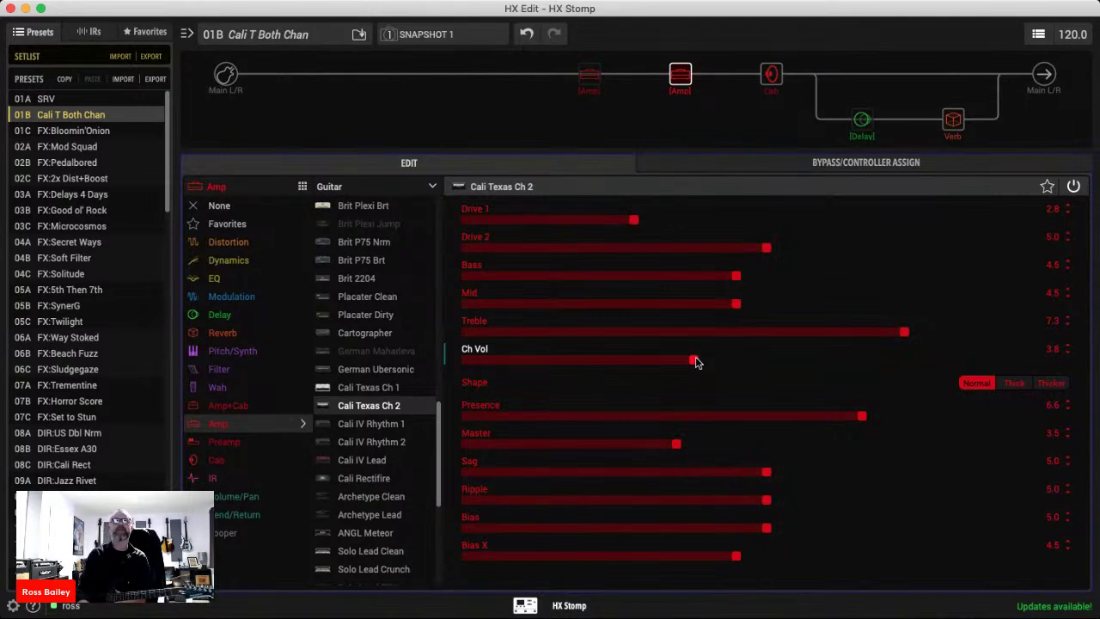
pyautogui.moveTo(766, 247); pyautogui.dragTo(797, 249)
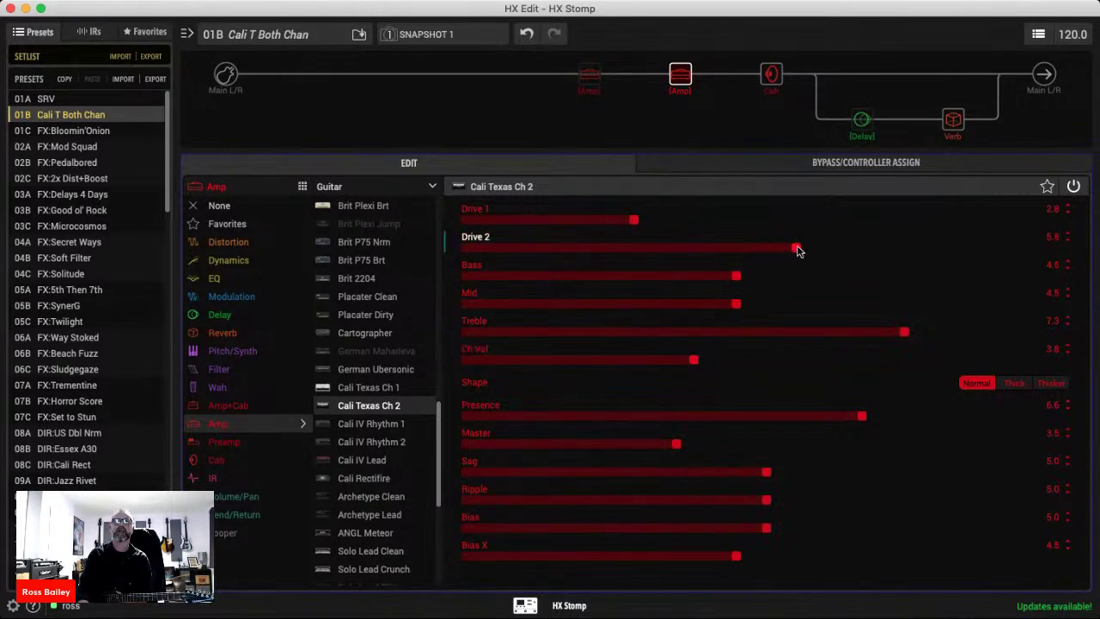
pyautogui.moveTo(736, 278); pyautogui.dragTo(718, 280)
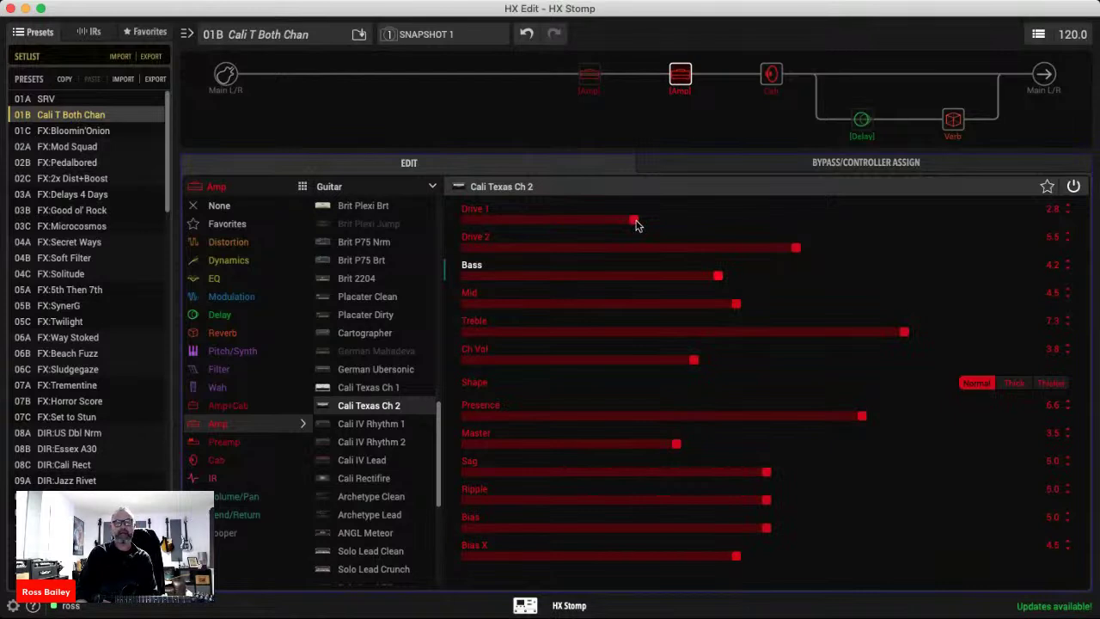
# Raise the Cali Texas Ch 2 amp's Drive 1 to 7.0 and Drive 2 to 8.4, and cut Bass to 0.8.
pyautogui.moveTo(635, 222); pyautogui.dragTo(890, 220)
pyautogui.moveTo(815, 252); pyautogui.dragTo(979, 252)
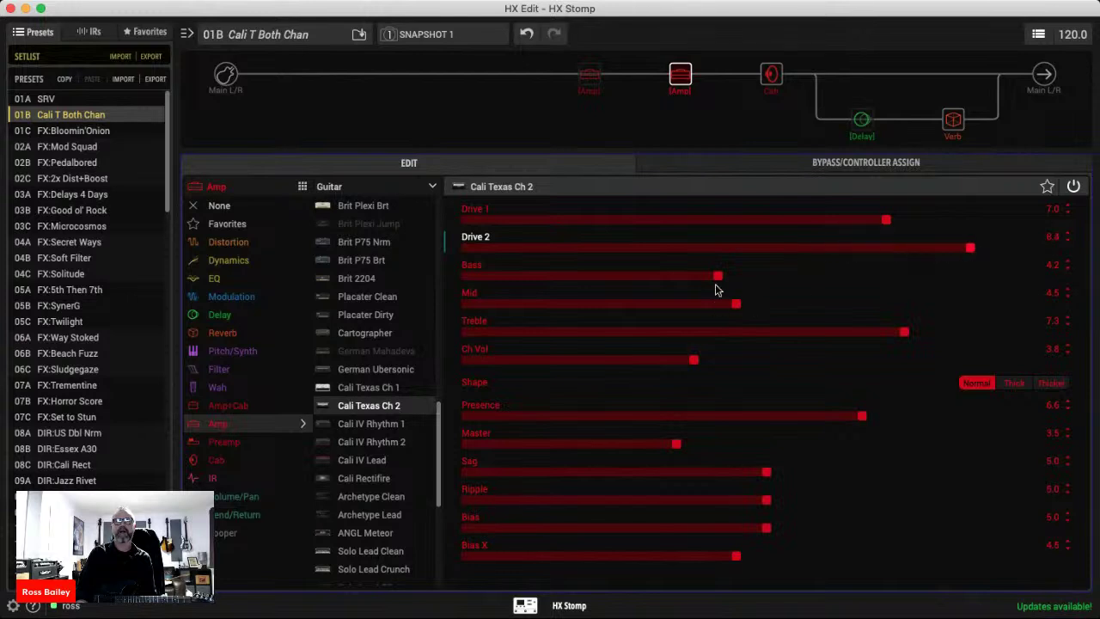
pyautogui.moveTo(713, 276); pyautogui.dragTo(516, 280)
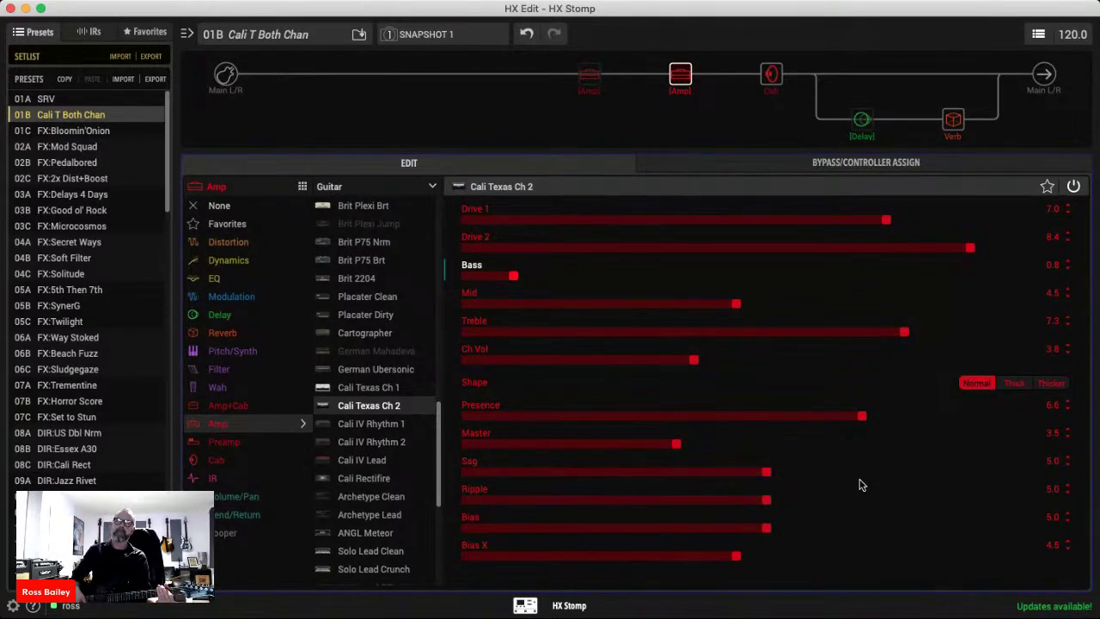
# Try Bass at 5.3, set it to 0.0, and turn both Drive 1 and Drive 2 up to 10.0.
pyautogui.moveTo(662, 278); pyautogui.dragTo(785, 280)
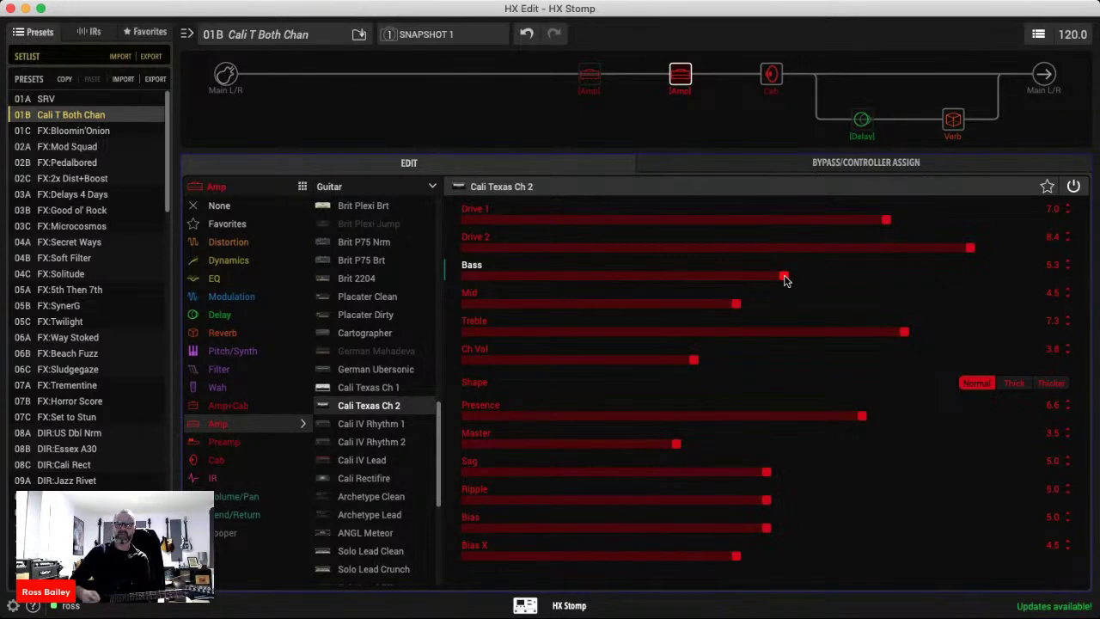
pyautogui.moveTo(781, 276); pyautogui.dragTo(447, 286)
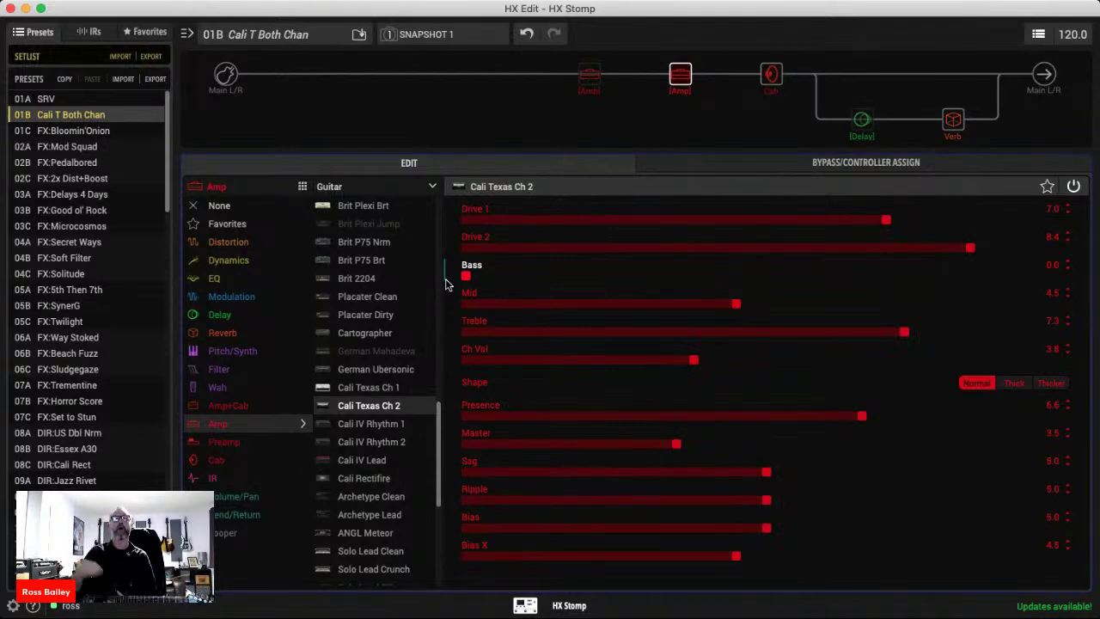
pyautogui.moveTo(975, 250); pyautogui.dragTo(1070, 250)
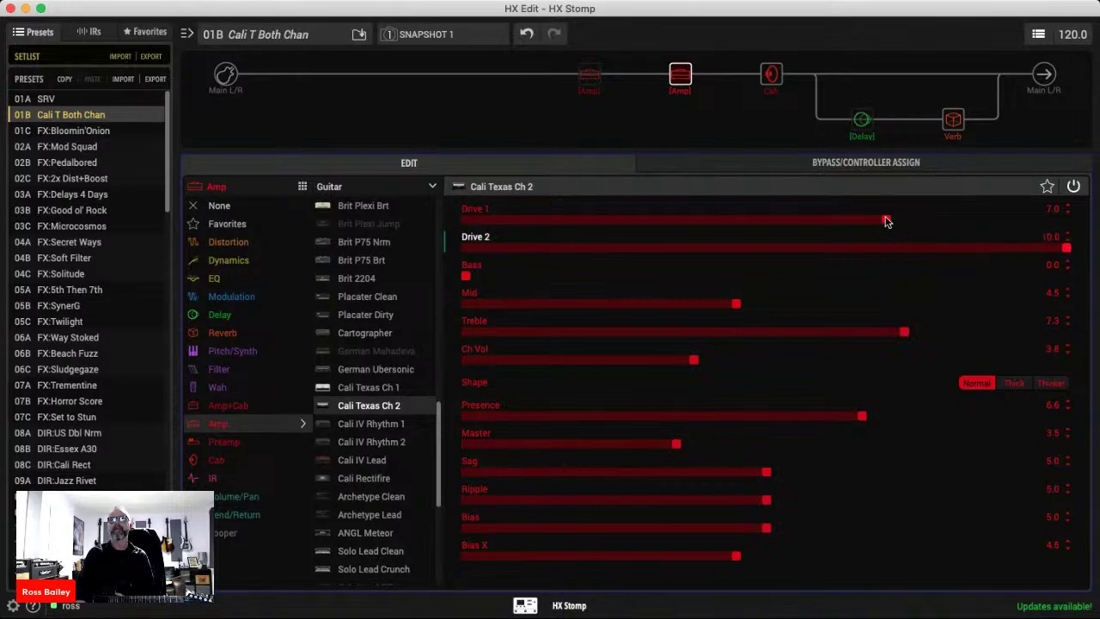
pyautogui.moveTo(886, 221); pyautogui.dragTo(1070, 220)
# Set the Cali Texas Ch 2 amp's Treble to 10.0 and its Mid to 4.4.
pyautogui.click(735, 306)
pyautogui.moveTo(734, 303); pyautogui.dragTo(690, 304)
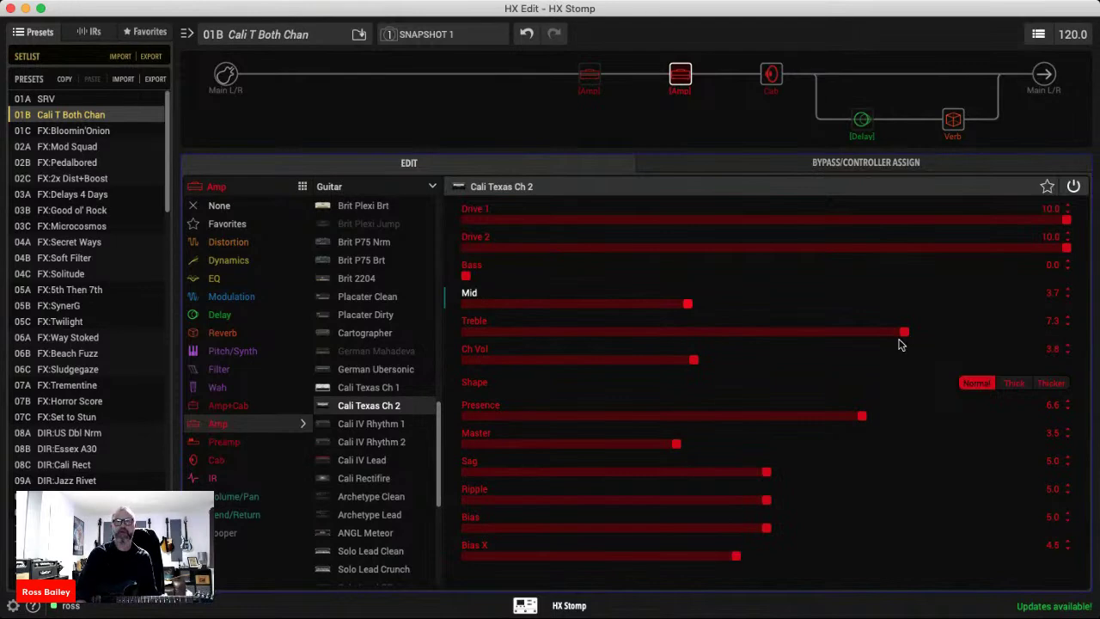
pyautogui.moveTo(904, 332); pyautogui.dragTo(1070, 331)
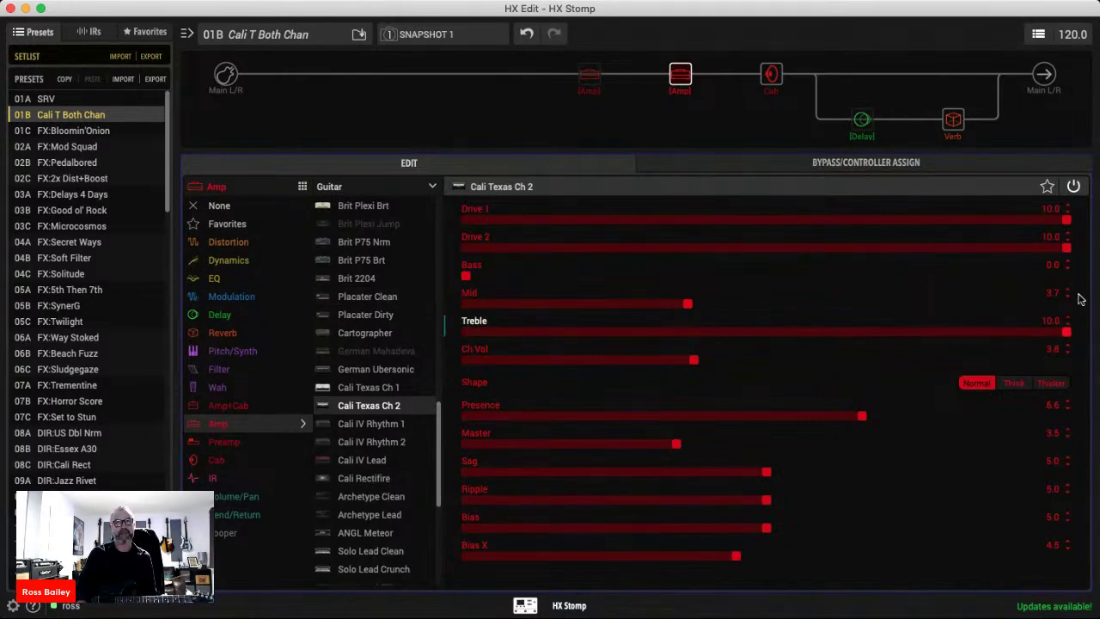
pyautogui.moveTo(689, 304); pyautogui.dragTo(730, 305)
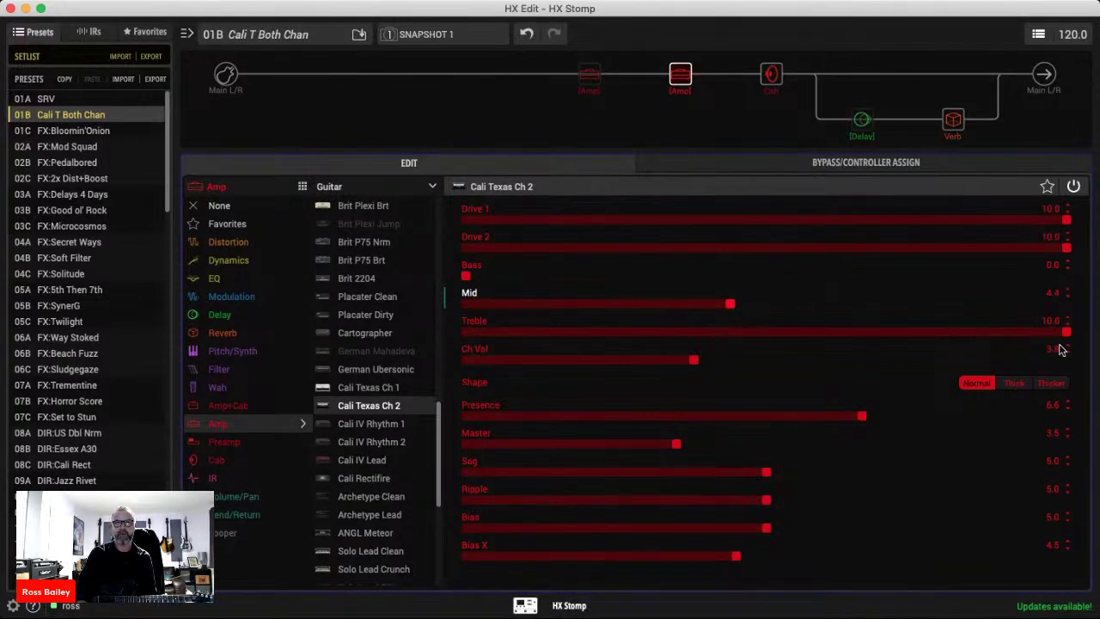
# Set the Cali Texas Ch 2 amp's Presence to 4.9 and its Mid to 3.8.
pyautogui.moveTo(860, 416); pyautogui.dragTo(676, 428)
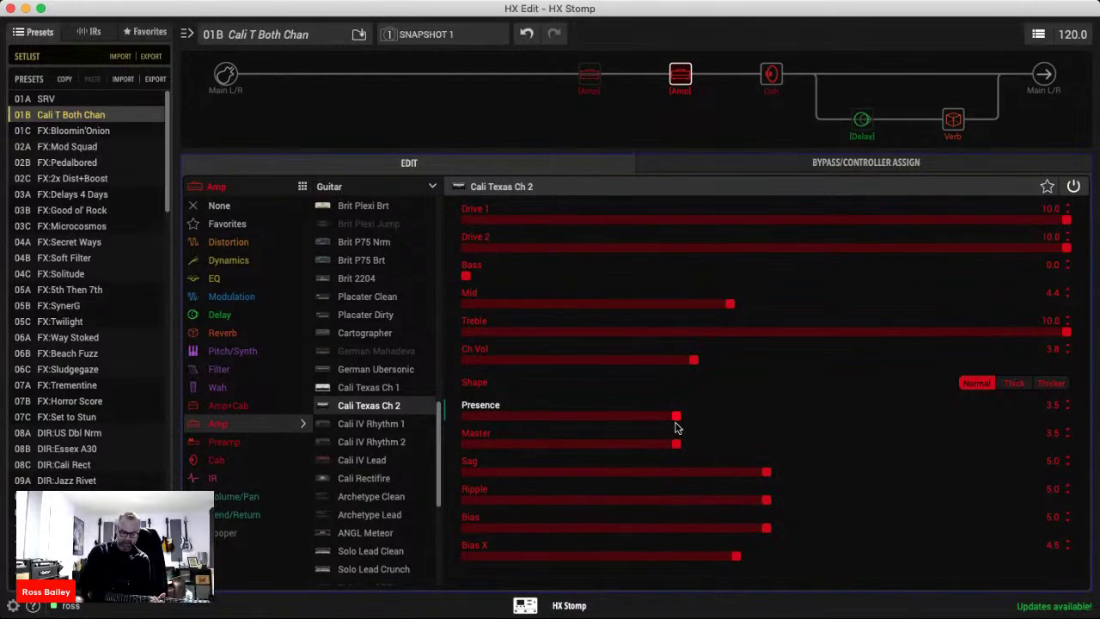
pyautogui.moveTo(678, 417); pyautogui.dragTo(744, 419)
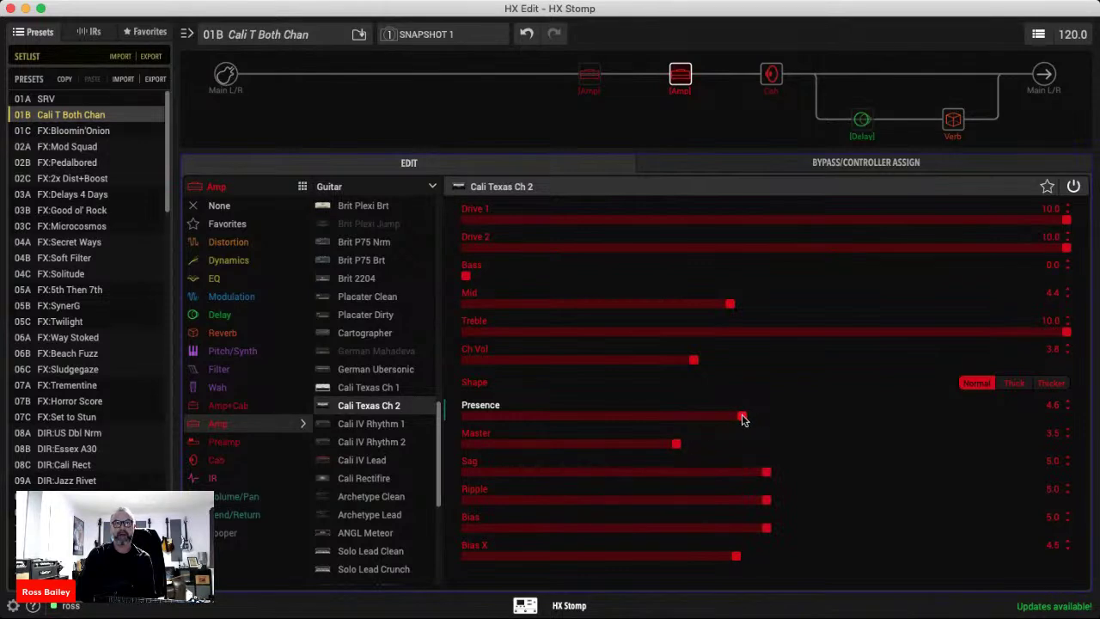
pyautogui.moveTo(745, 419); pyautogui.dragTo(760, 419)
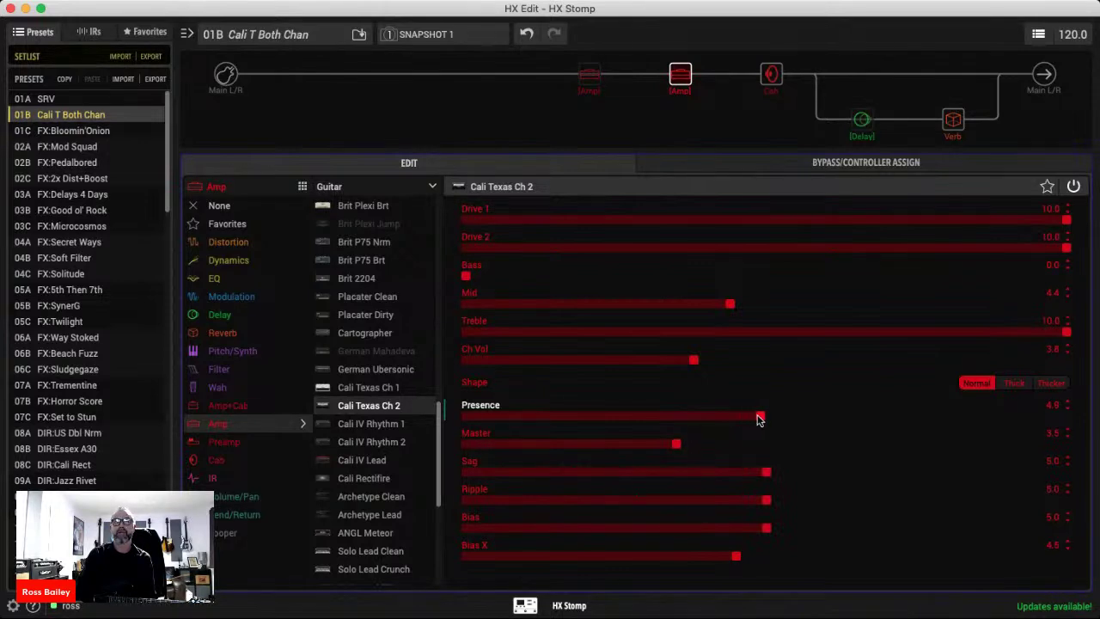
pyautogui.moveTo(730, 304); pyautogui.dragTo(693, 309)
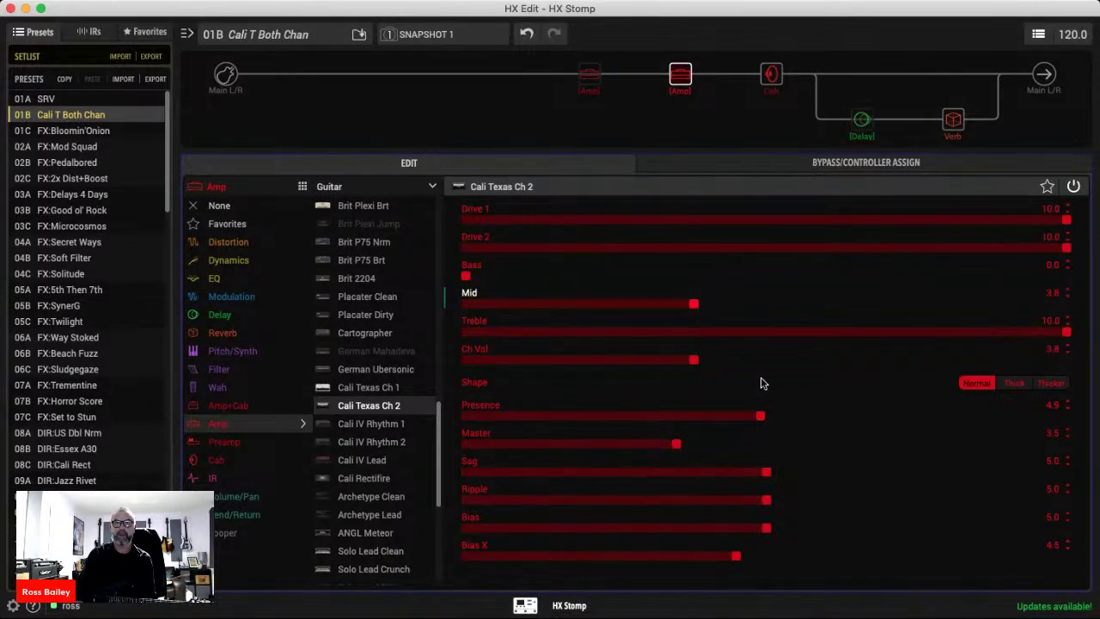
# Switch the Cali Texas Ch 2 amp's Shape to Thick, with Presence at 6.7 and Mid at 2.1.
pyautogui.click(1008, 384)
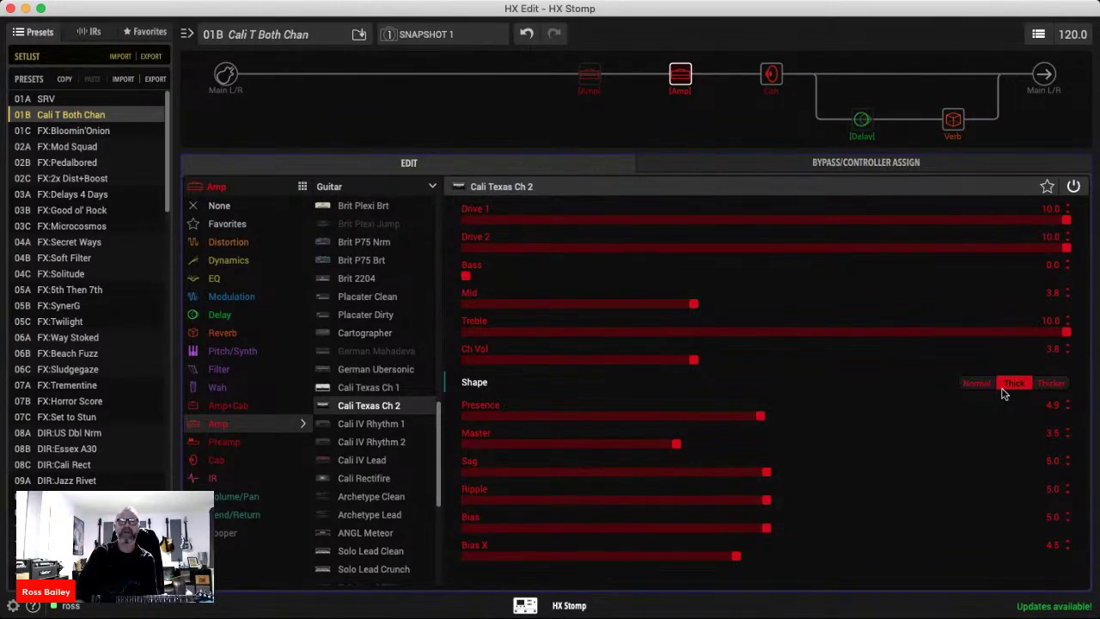
pyautogui.moveTo(758, 420); pyautogui.dragTo(867, 418)
pyautogui.moveTo(687, 305); pyautogui.dragTo(594, 311)
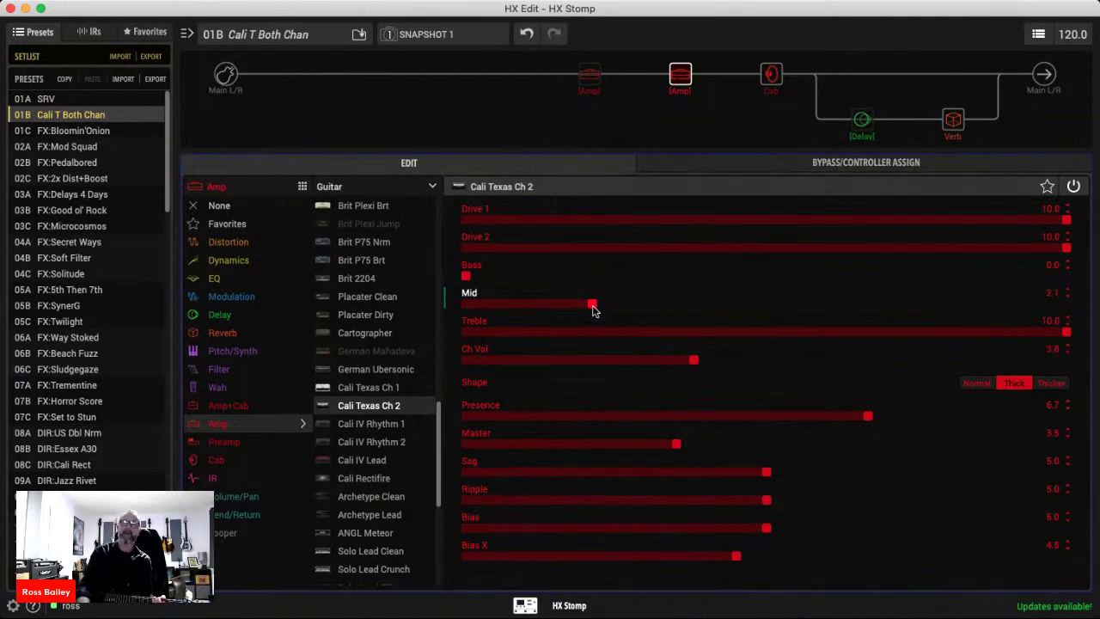
# Set Drive 1 to 7.0, try the Thicker Shape and return Shape to Normal.
pyautogui.moveTo(963, 220); pyautogui.dragTo(887, 222)
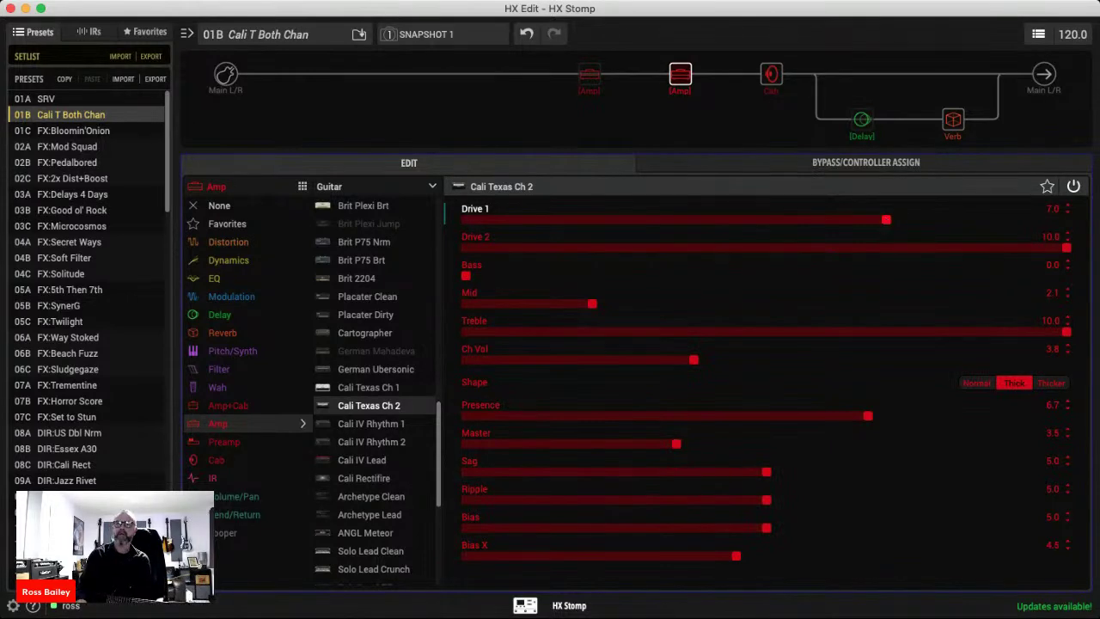
pyautogui.click(1044, 388)
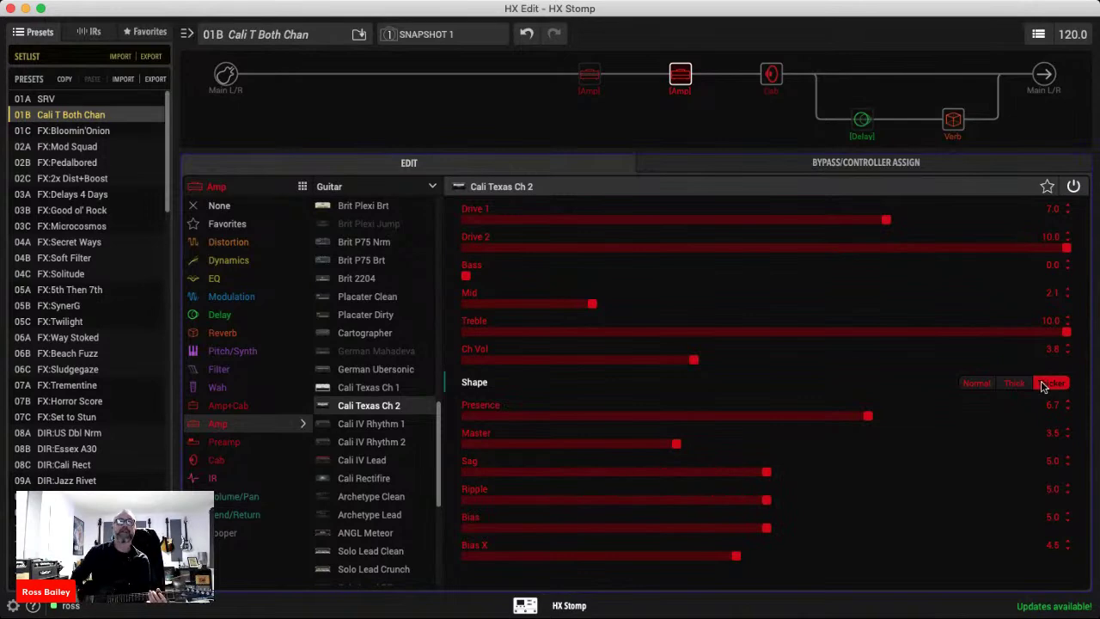
pyautogui.click(966, 384)
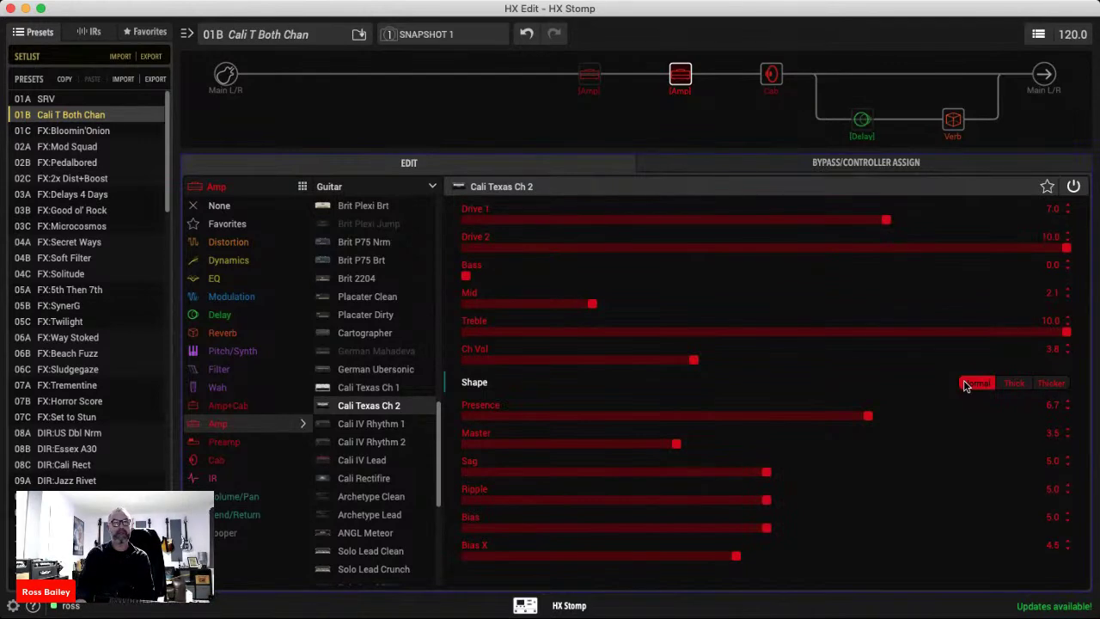
# Set the Cali Texas Ch 2 amp's Drive 1 to 2.2, Bass to 1.1, Treble to 7.1 and Presence to 6.3.
pyautogui.moveTo(886, 221); pyautogui.dragTo(599, 222)
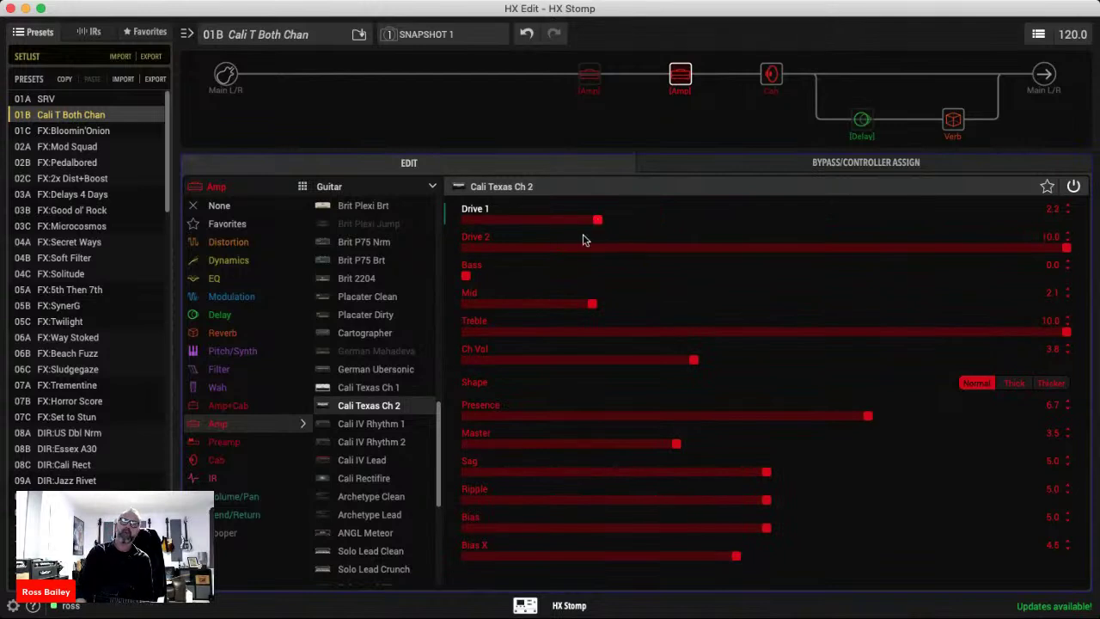
pyautogui.moveTo(498, 278); pyautogui.dragTo(531, 279)
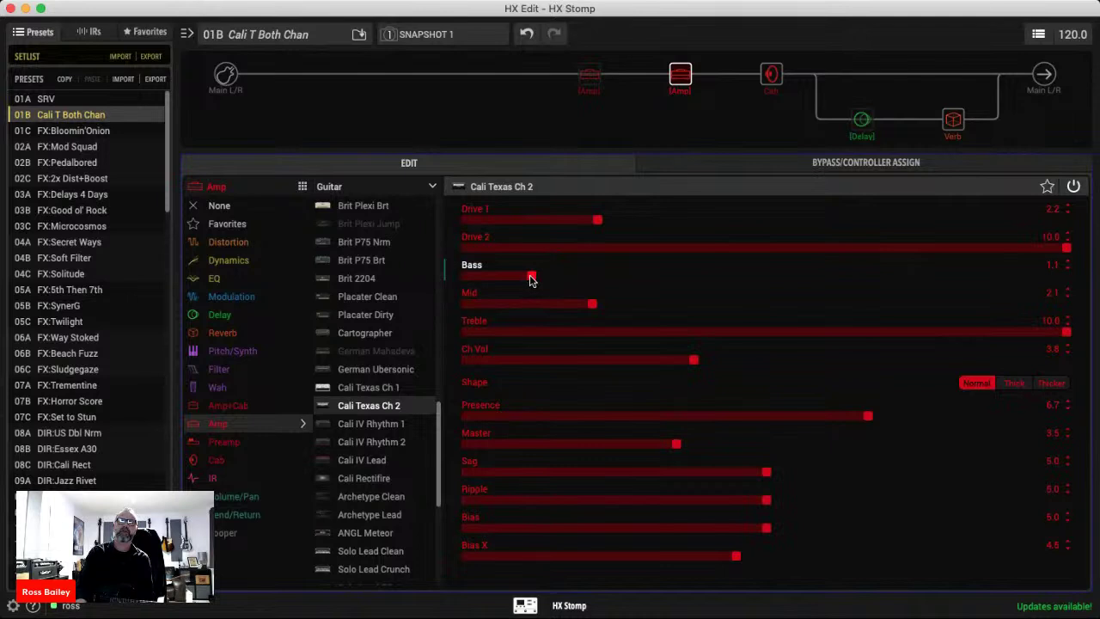
pyautogui.moveTo(970, 331); pyautogui.dragTo(891, 335)
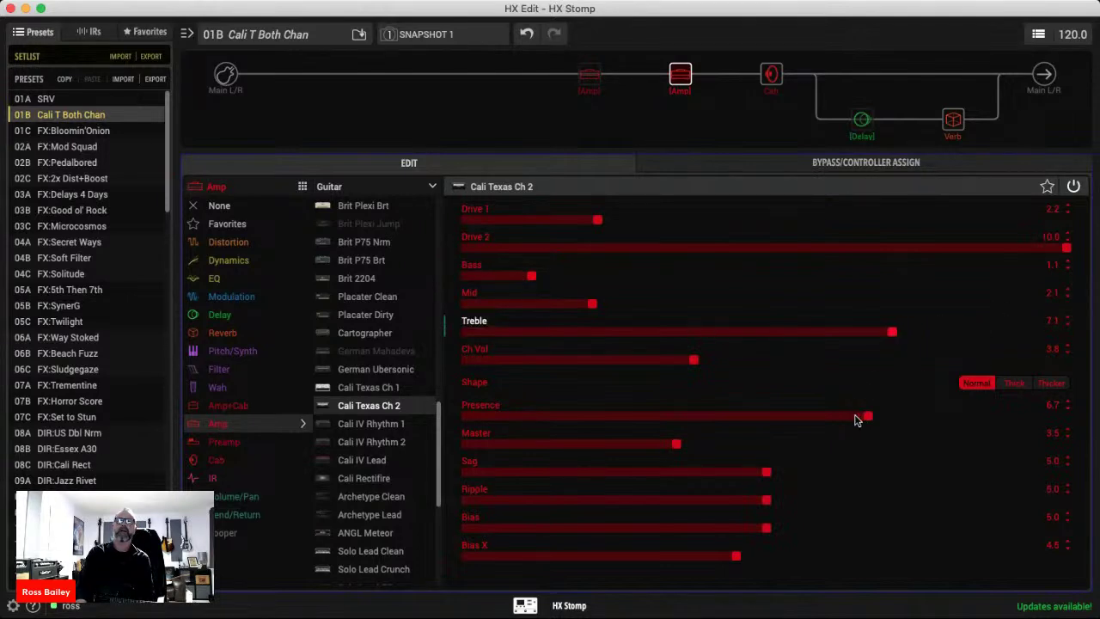
pyautogui.moveTo(864, 418); pyautogui.dragTo(846, 419)
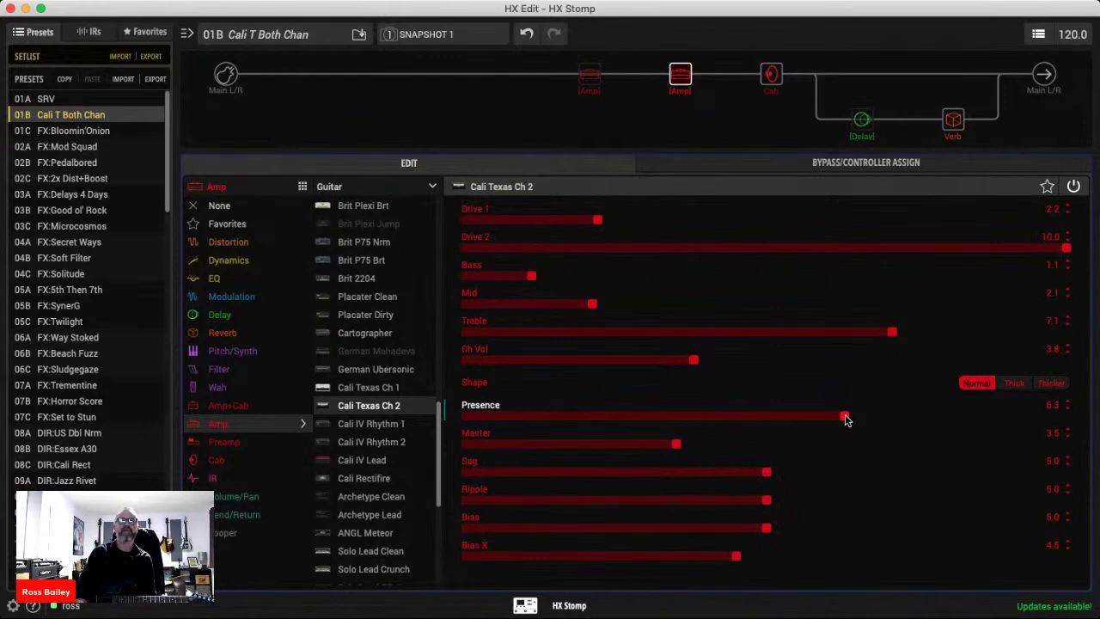
# Set the Cali Texas Ch 2 amp's Bass to 4.4, Drive 1 to 4.8 and Drive 2 to 2.1.
pyautogui.moveTo(534, 277); pyautogui.dragTo(731, 266)
pyautogui.moveTo(597, 220); pyautogui.dragTo(679, 223)
pyautogui.moveTo(822, 246); pyautogui.dragTo(592, 249)
pyautogui.moveTo(677, 223); pyautogui.dragTo(754, 225)
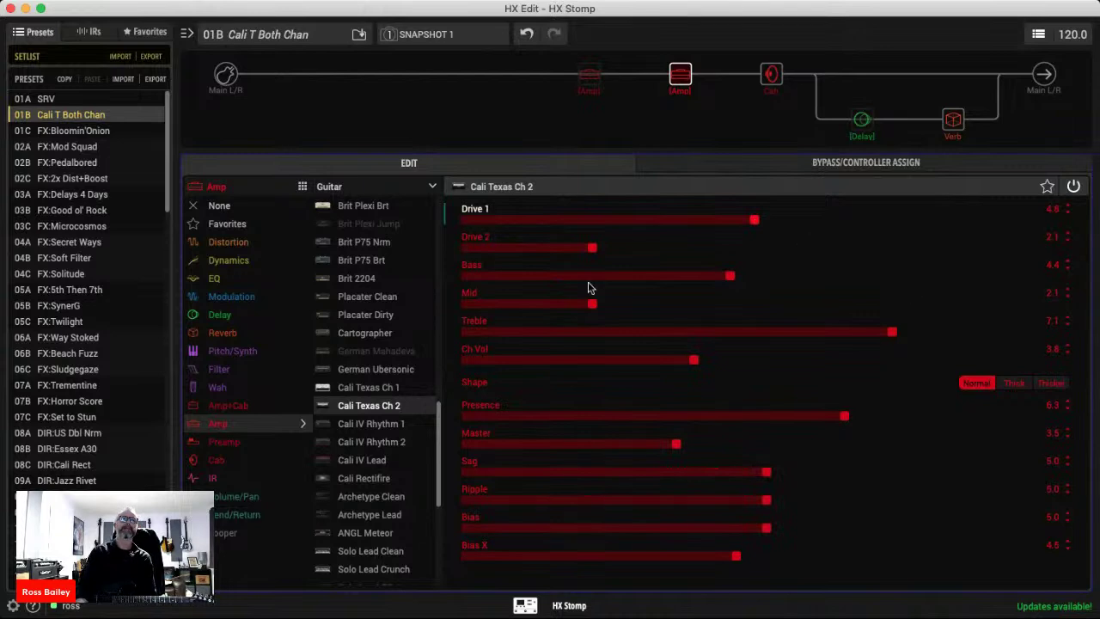
# Raise the Cali Texas Ch 2 amp's Bass to 5.4, Mid to 5.1 and Presence to 7.1.
pyautogui.moveTo(737, 276); pyautogui.dragTo(788, 278)
pyautogui.moveTo(621, 304); pyautogui.dragTo(771, 304)
pyautogui.moveTo(848, 417); pyautogui.dragTo(894, 419)
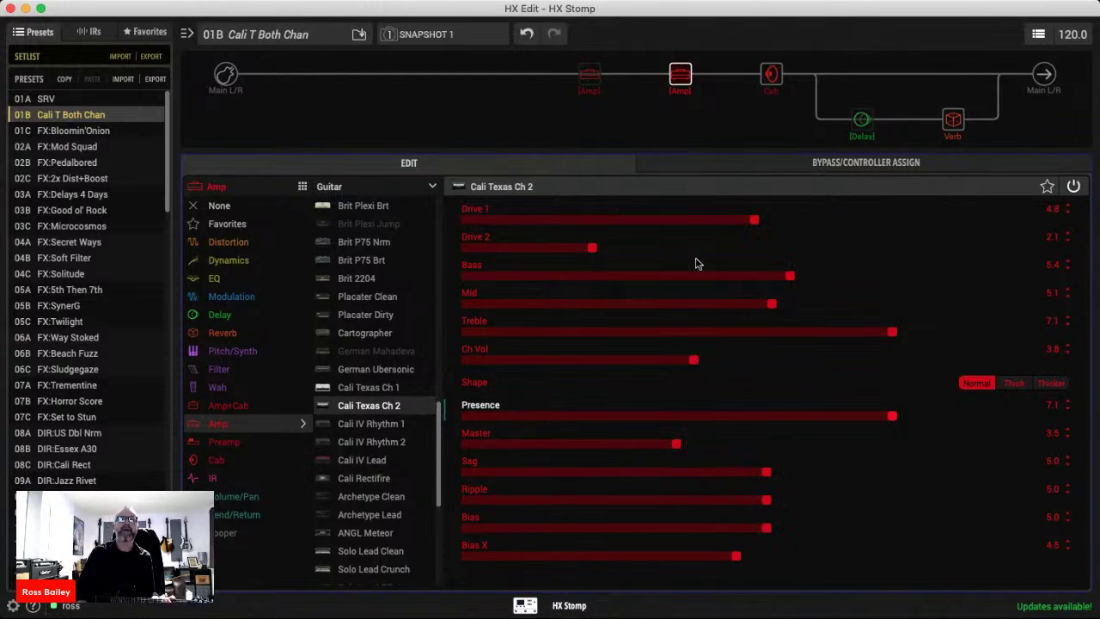
# Set the Cali Texas Ch 2 amp's Drive 1 to 6.6, Bass to 6.5 and Drive 2 to 0.0.
pyautogui.click(760, 220)
pyautogui.moveTo(815, 221); pyautogui.dragTo(826, 220)
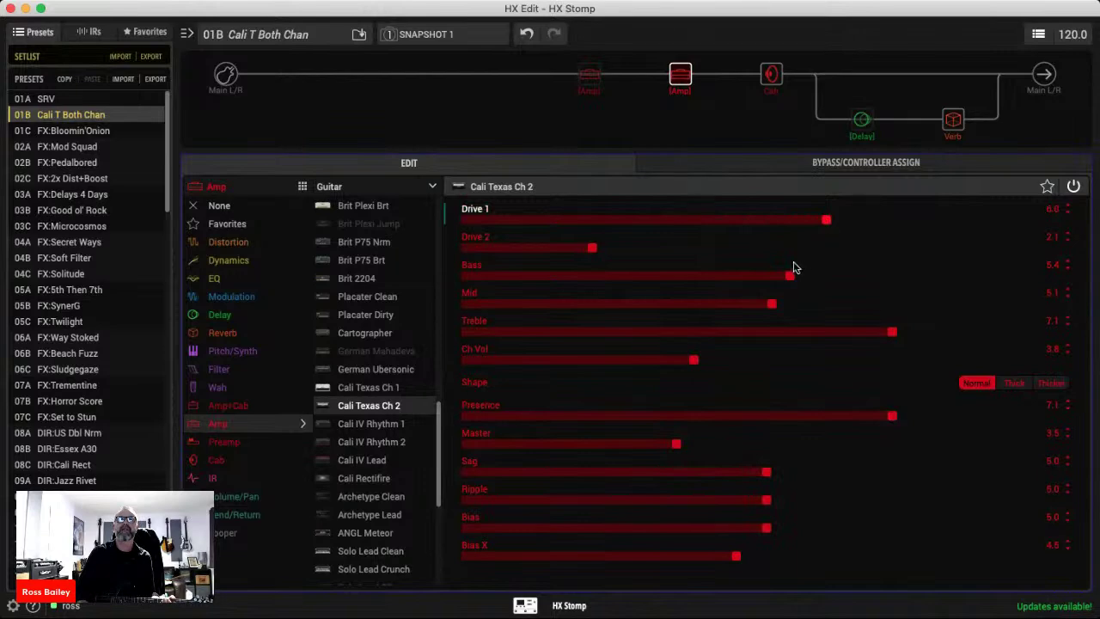
pyautogui.moveTo(792, 276); pyautogui.dragTo(856, 276)
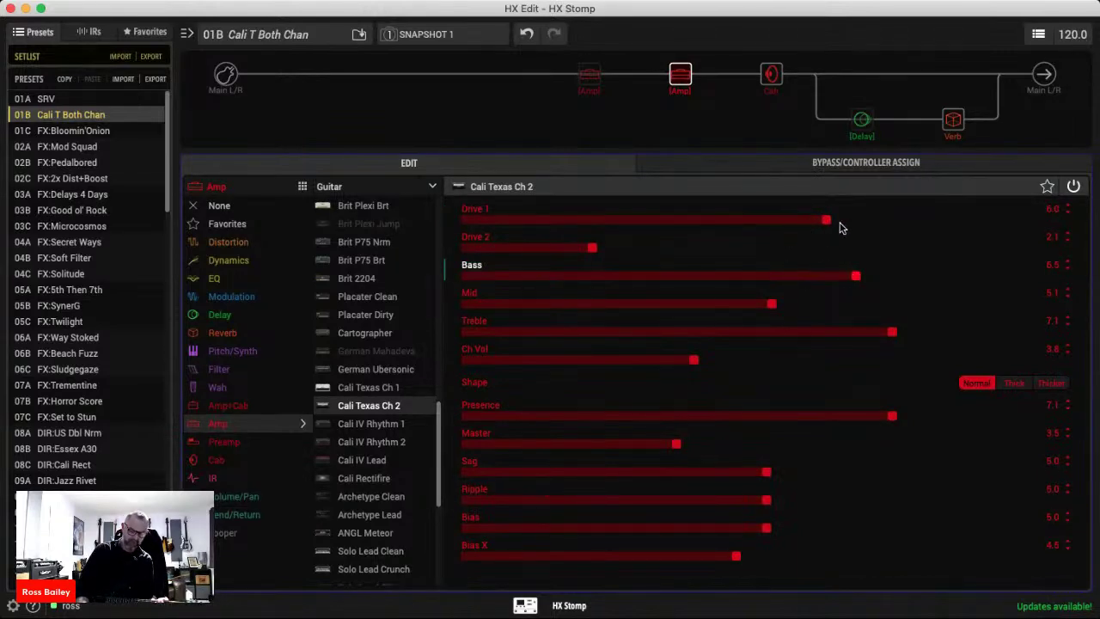
pyautogui.moveTo(826, 220); pyautogui.dragTo(864, 225)
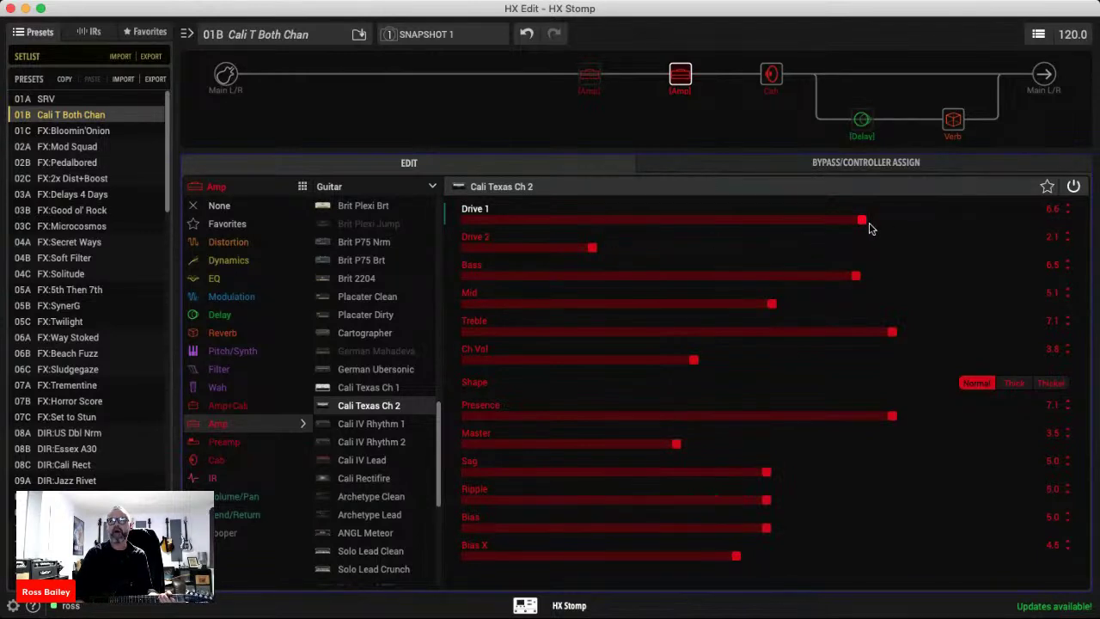
pyautogui.click(594, 248)
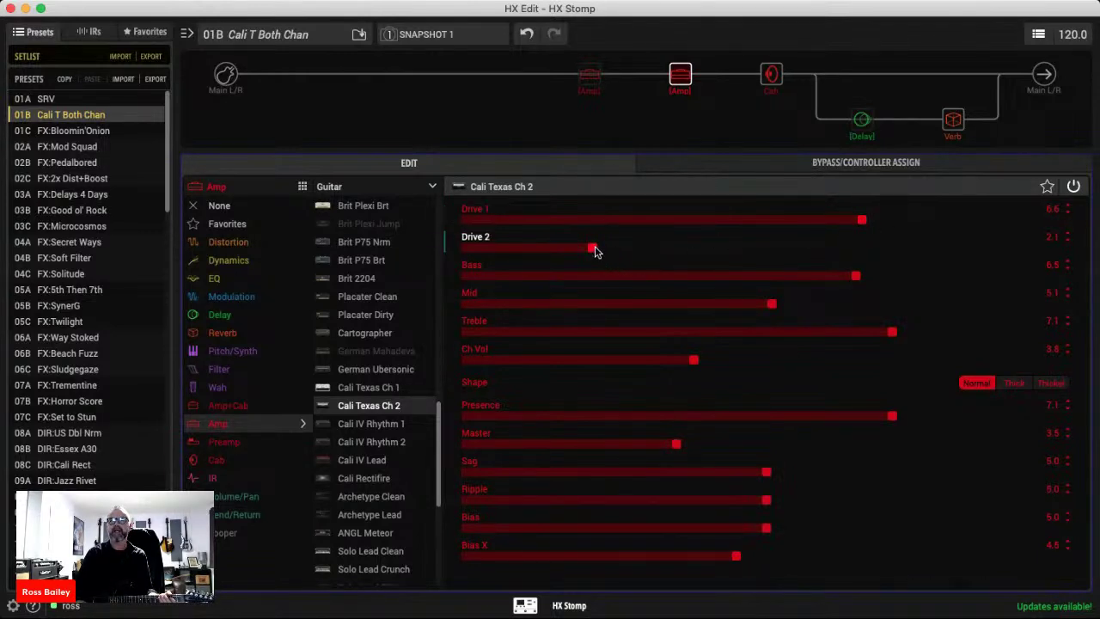
pyautogui.moveTo(594, 249); pyautogui.dragTo(364, 257)
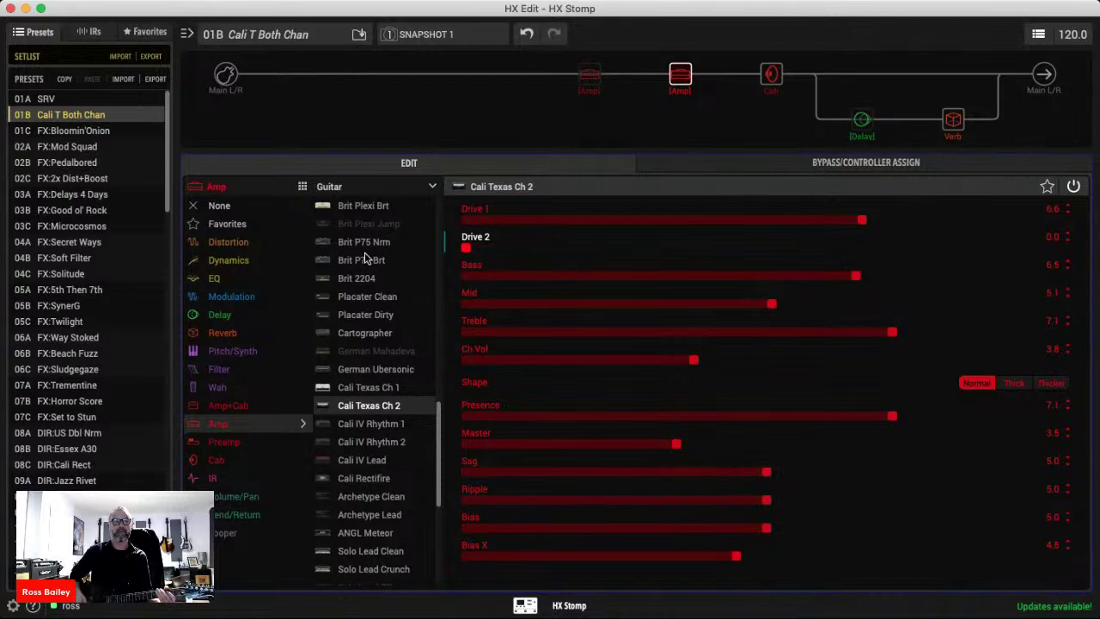
# Compare Drive 1 and Drive 2 extremes on Cali Texas Ch 2 using Drive 1/Drive 2 values of 10.0/2.5, 2.8/10.0 and 10.0/2.1.
pyautogui.moveTo(469, 248); pyautogui.dragTo(616, 246)
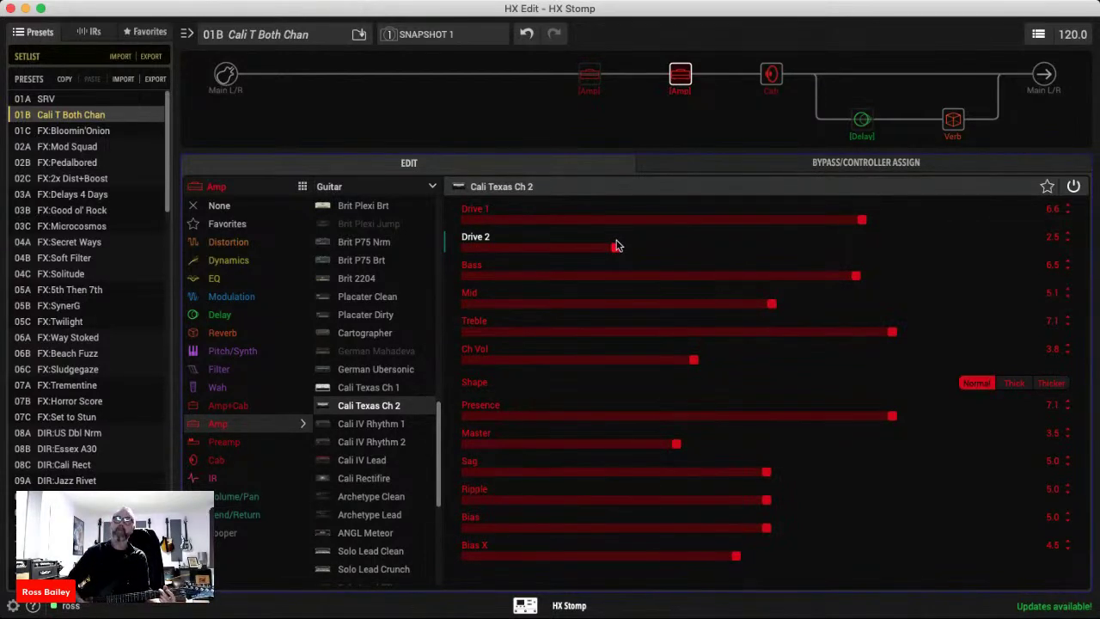
pyautogui.moveTo(865, 222); pyautogui.dragTo(1066, 220)
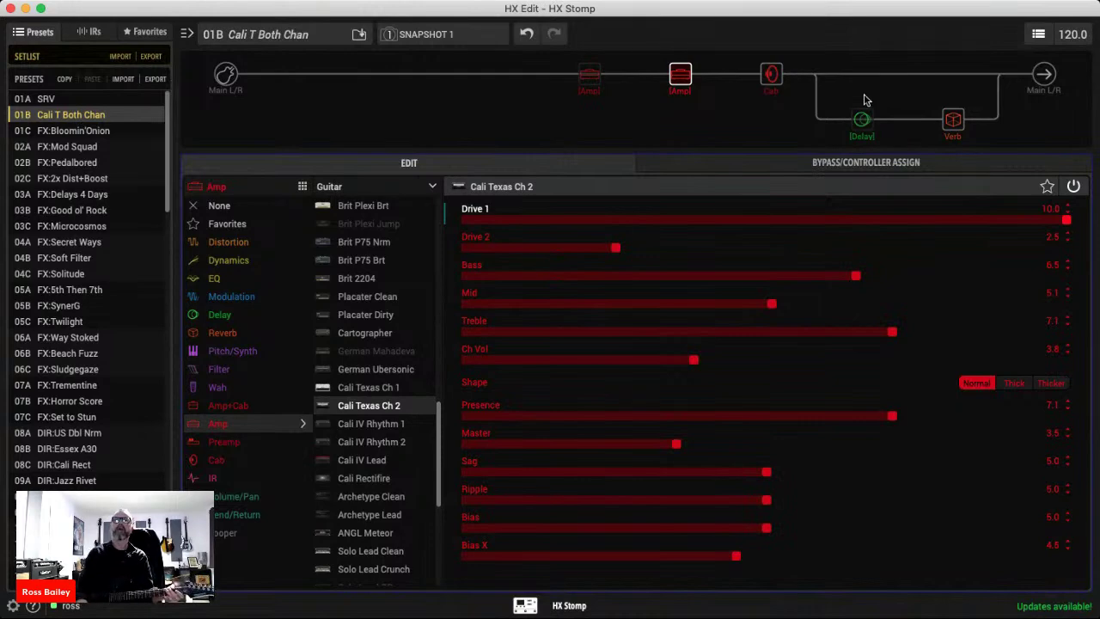
pyautogui.click(635, 220)
pyautogui.moveTo(624, 252); pyautogui.dragTo(1066, 248)
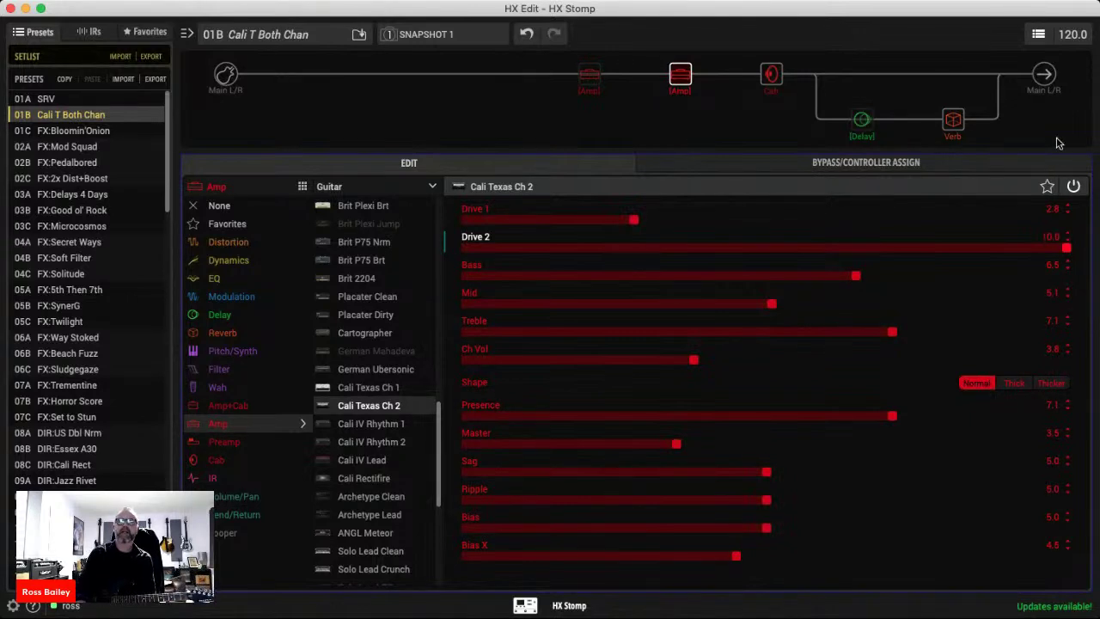
pyautogui.moveTo(950, 248); pyautogui.dragTo(595, 248)
pyautogui.moveTo(640, 219); pyautogui.dragTo(1067, 221)
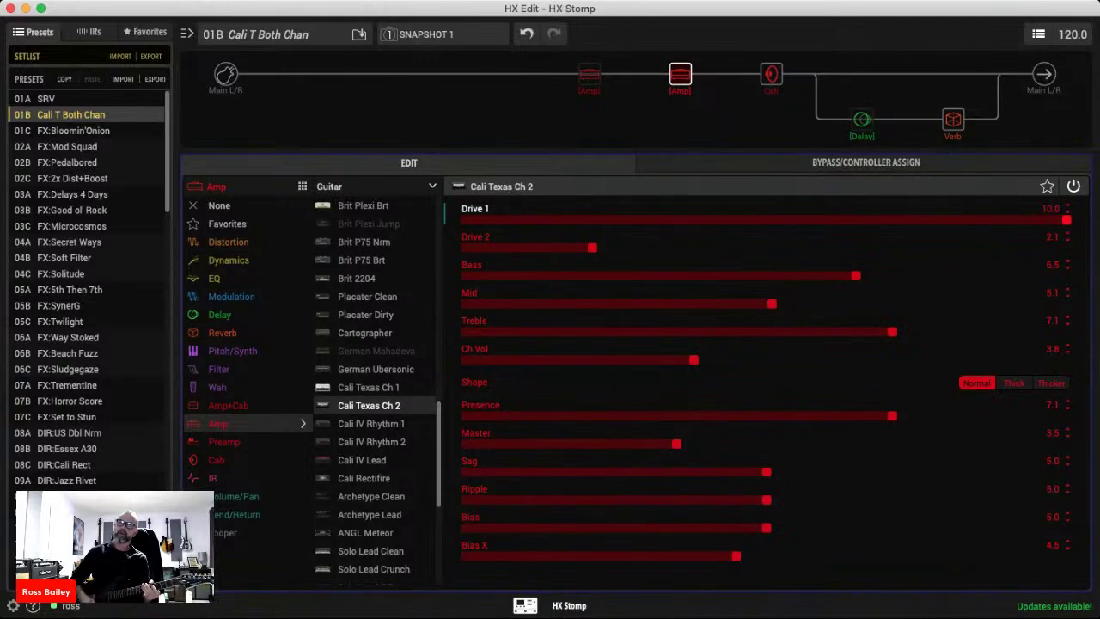
# Set the Cali Texas Ch 2 amp's Drive 1 and Drive 2 to 4.5, Bass to 2.3, Mid to 4.2 and Shape to Thick.
pyautogui.click(735, 246)
pyautogui.click(734, 219)
pyautogui.click(606, 275)
pyautogui.moveTo(771, 304); pyautogui.dragTo(717, 304)
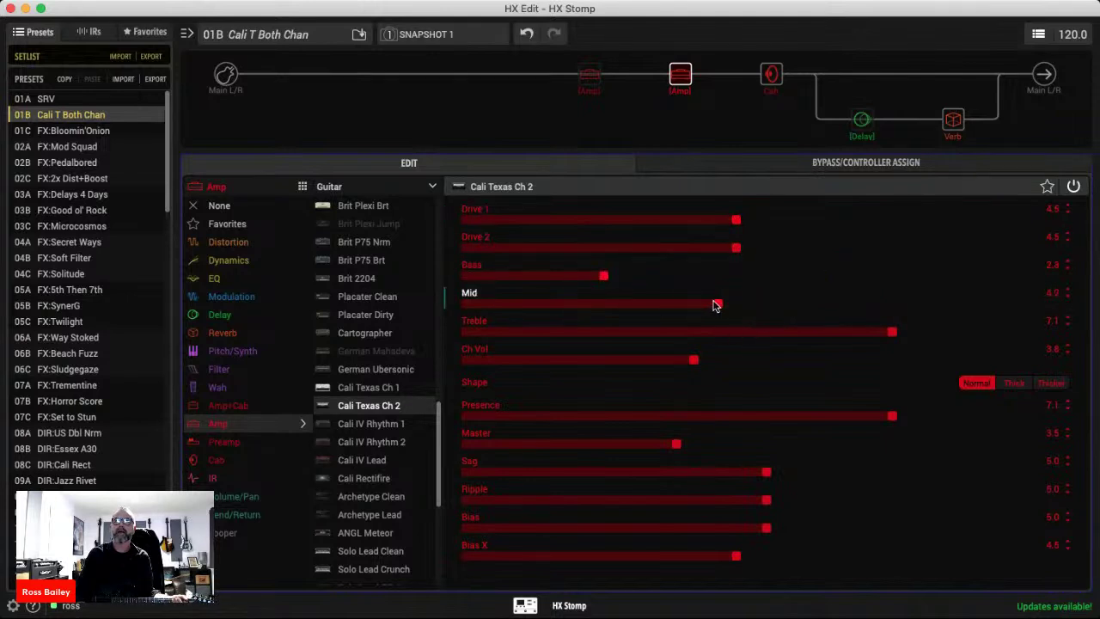
pyautogui.click(1015, 385)
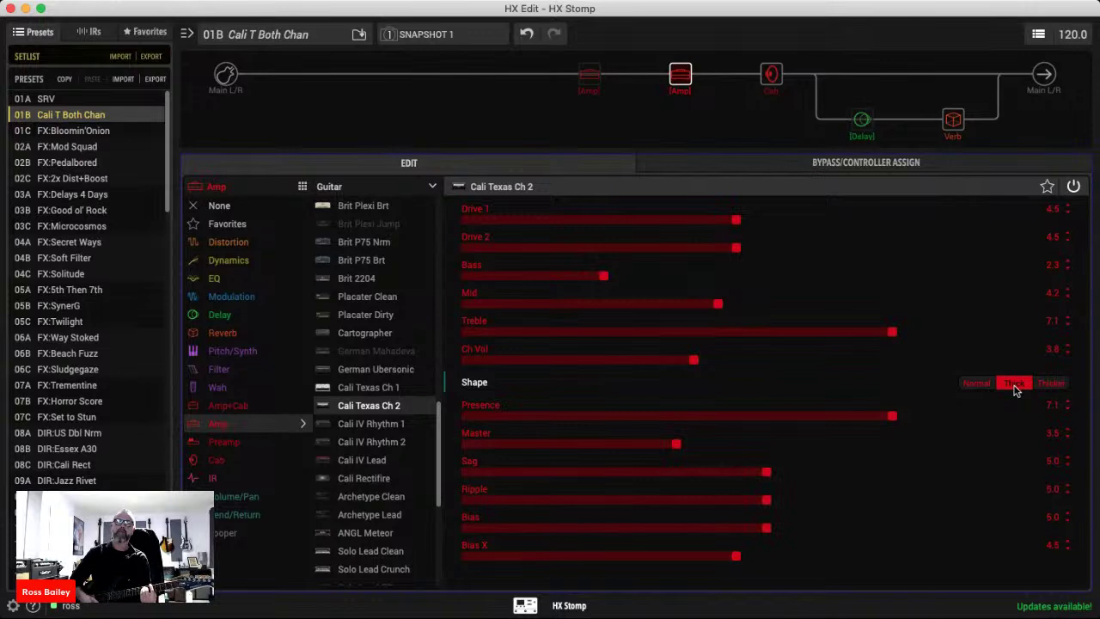
# Set the Cali Texas Ch 2 amp's Bass and Mid to 4.7, Ch Vol to 5.0, and both Drive 1 and Drive 2 to 3.4.
pyautogui.moveTo(612, 277); pyautogui.dragTo(685, 280)
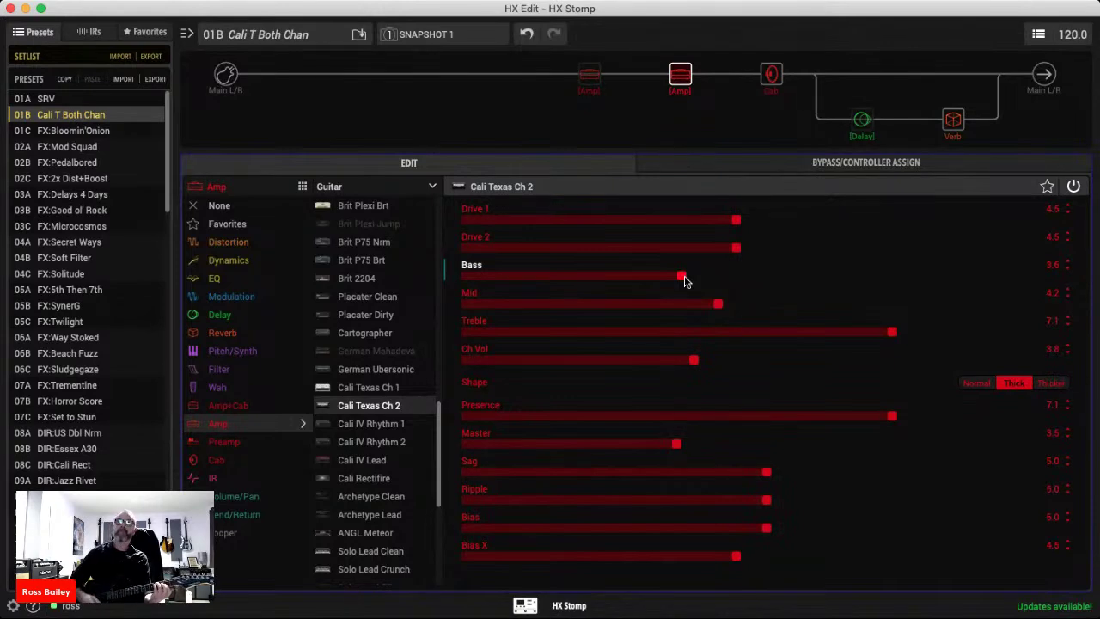
pyautogui.moveTo(731, 251); pyautogui.dragTo(750, 305)
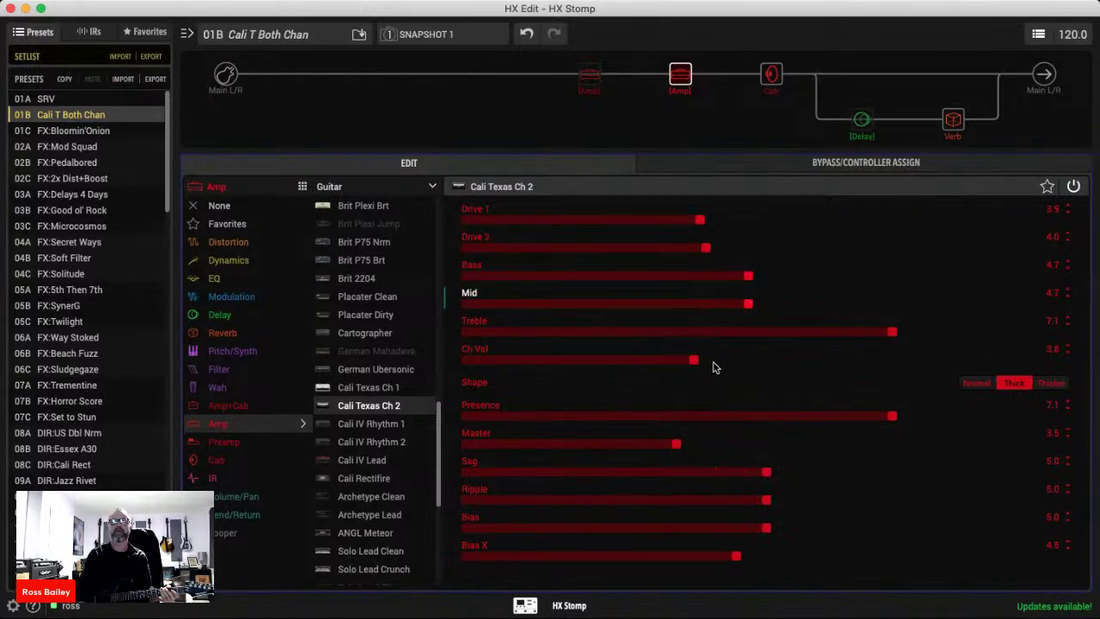
pyautogui.moveTo(714, 364); pyautogui.dragTo(767, 359)
pyautogui.moveTo(706, 248); pyautogui.dragTo(674, 219)
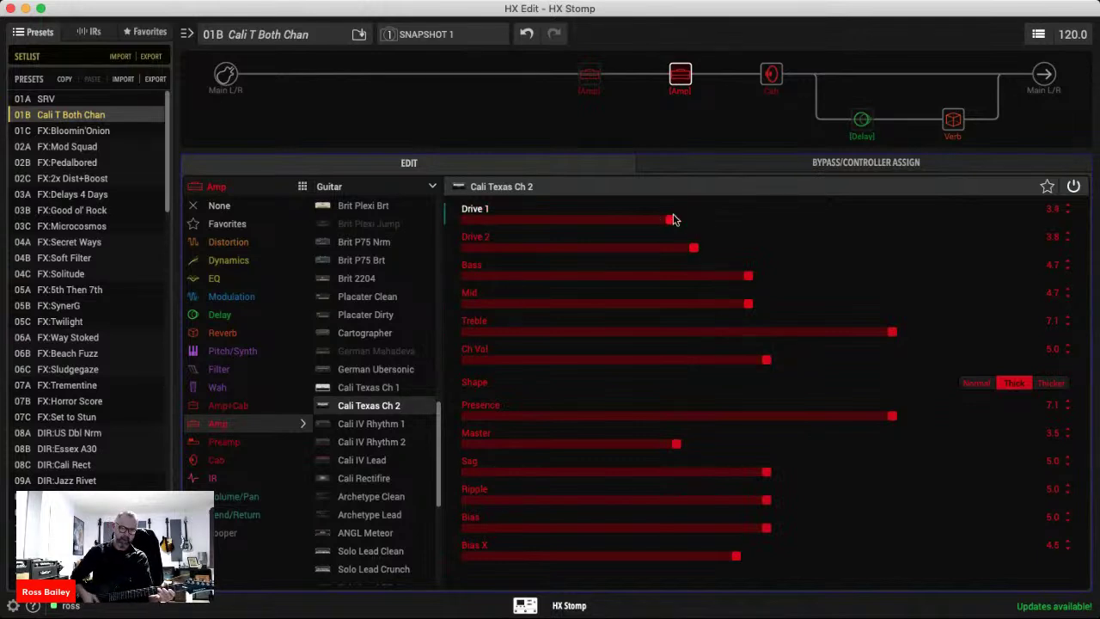
pyautogui.moveTo(690, 247); pyautogui.dragTo(671, 248)
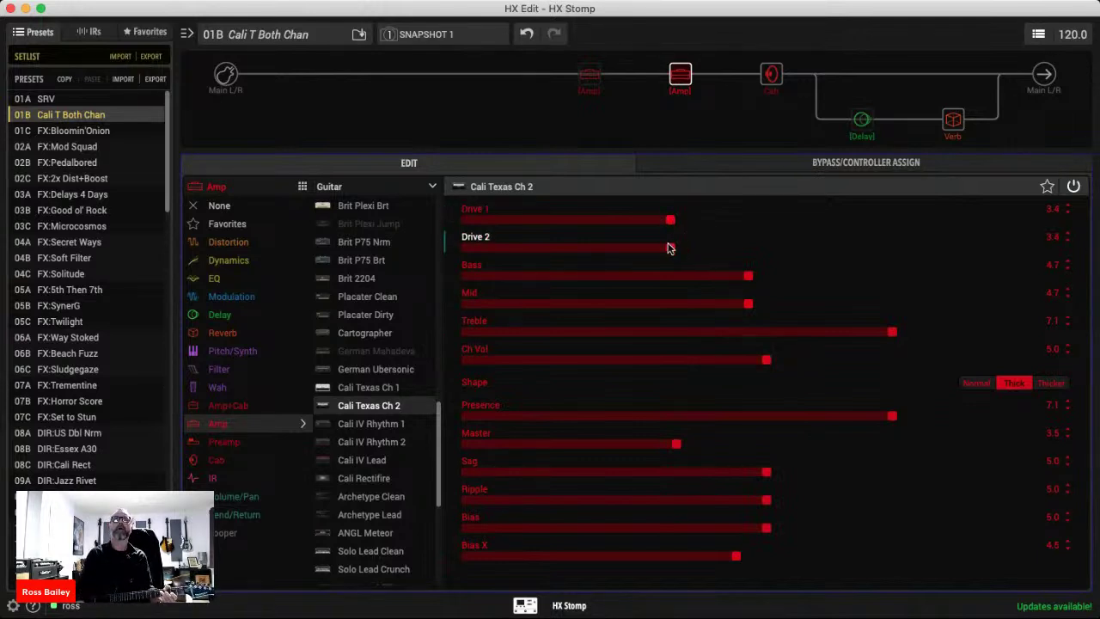
# Lower the Cali Texas Ch 2 amp's Treble to 5.7 and Presence to 5.4, and set Shape to Normal.
pyautogui.click(844, 332)
pyautogui.click(808, 333)
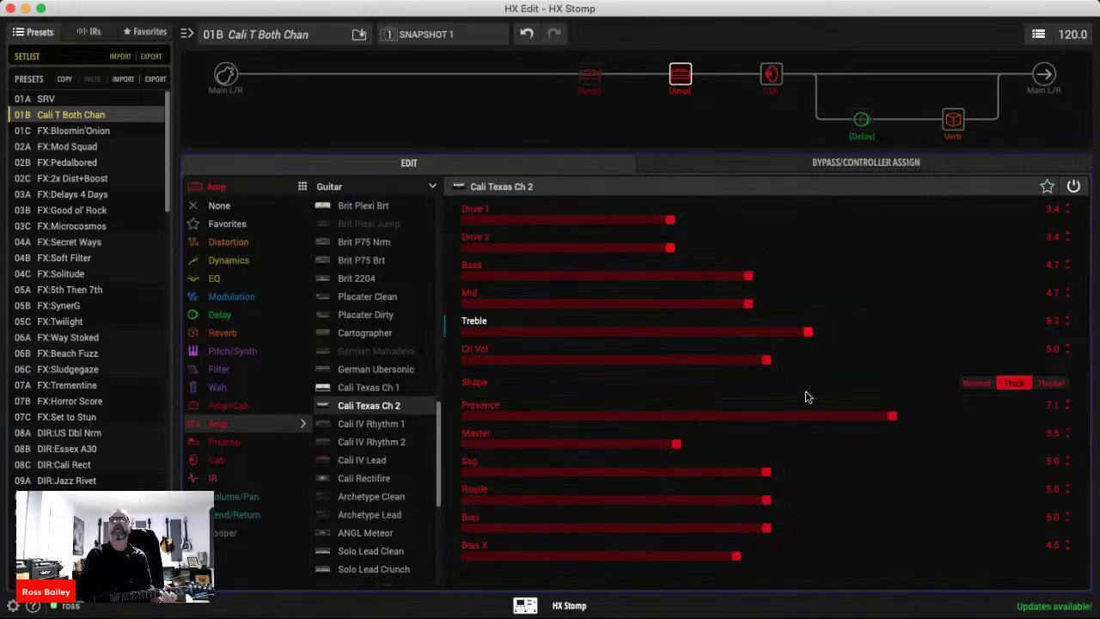
pyautogui.click(791, 416)
pyautogui.click(975, 387)
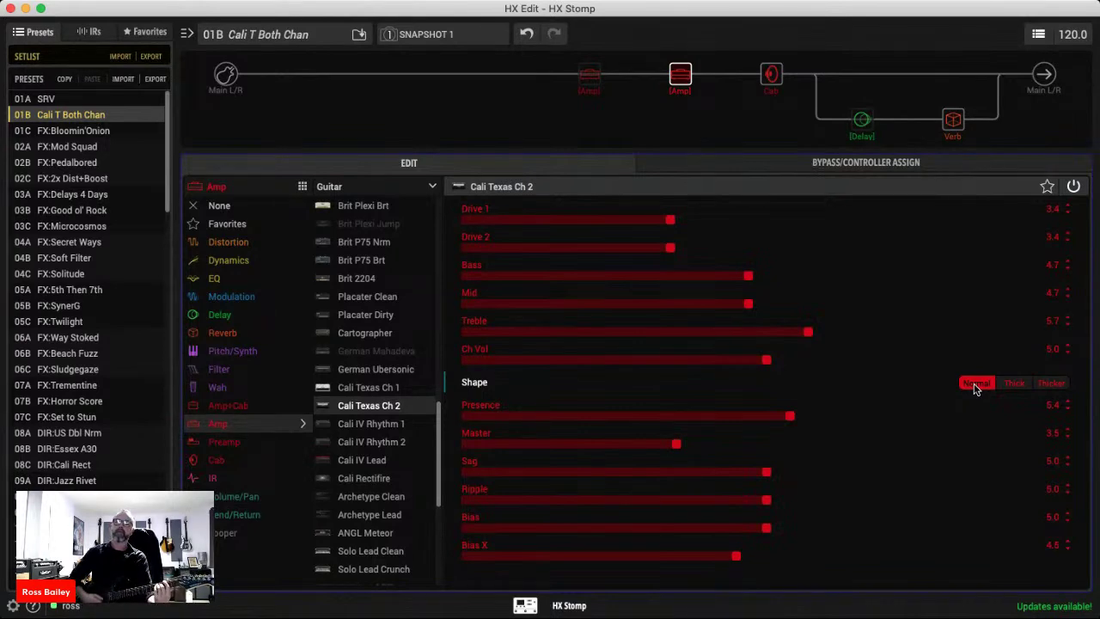
# Sweep the Cali Texas Ch 2 amp's Presence down to 0.0 and up to 10.0, and settle it at 5.6.
pyautogui.moveTo(787, 417); pyautogui.dragTo(660, 416)
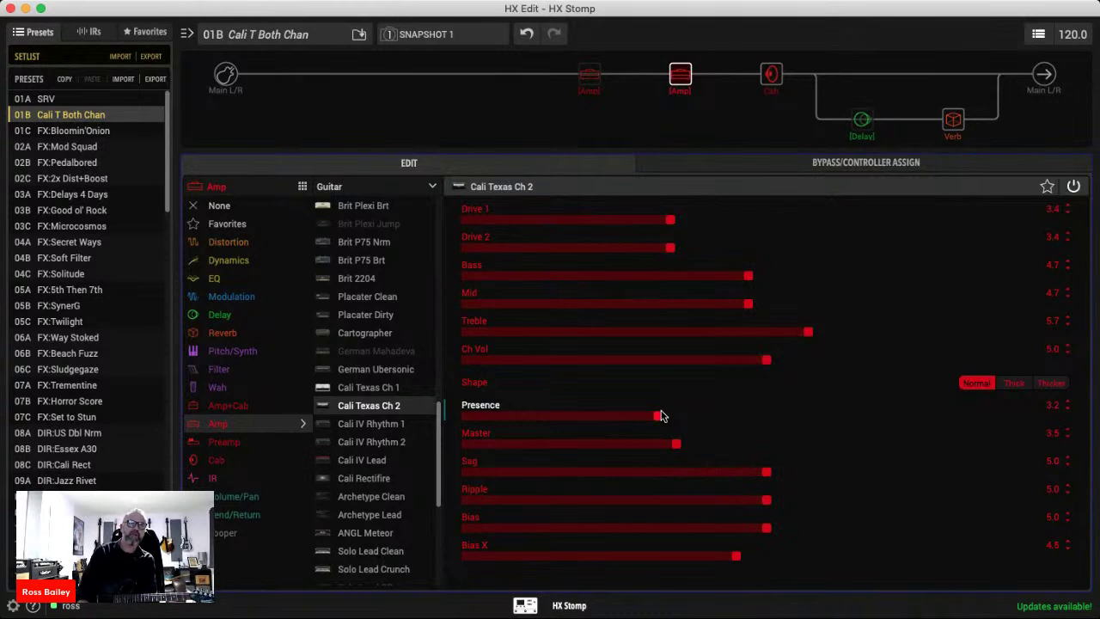
pyautogui.moveTo(648, 421); pyautogui.dragTo(601, 432)
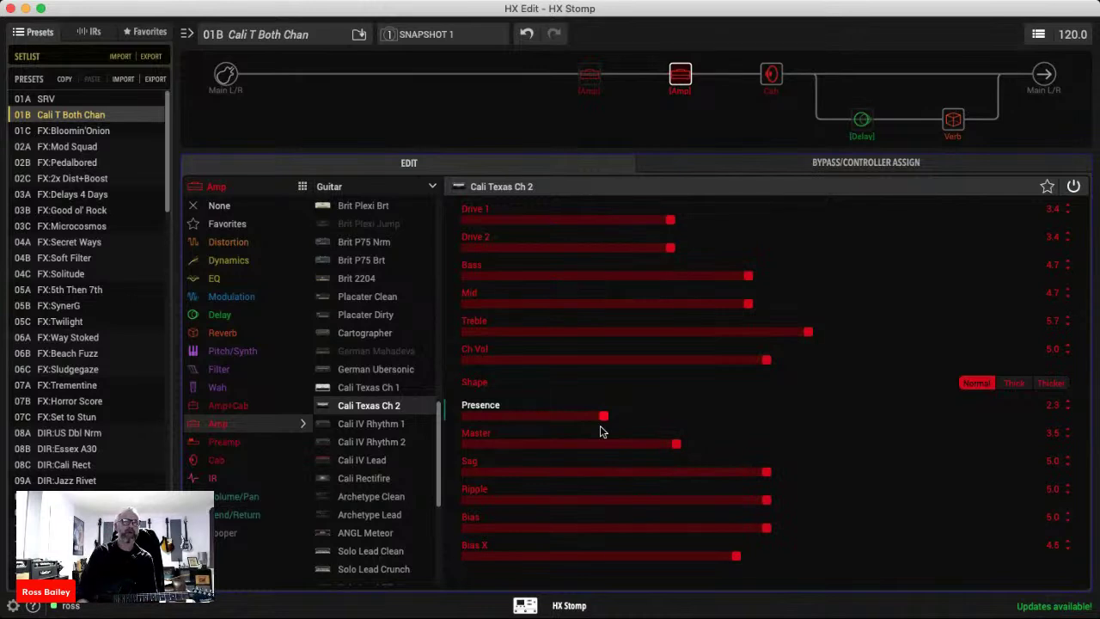
pyautogui.moveTo(602, 417); pyautogui.dragTo(446, 411)
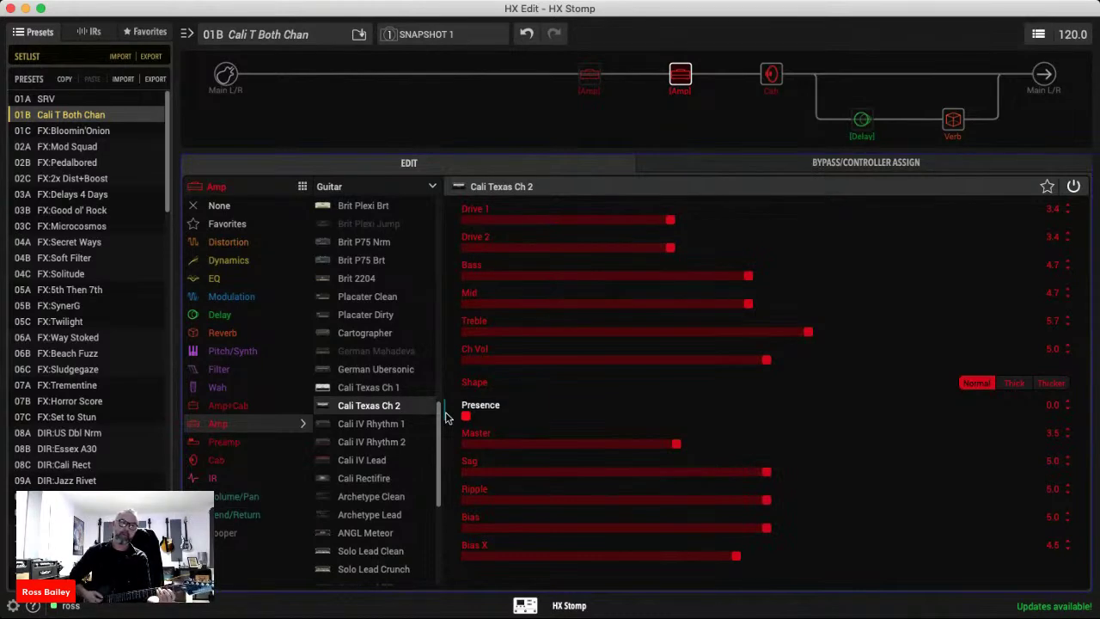
pyautogui.moveTo(484, 418); pyautogui.dragTo(1066, 414)
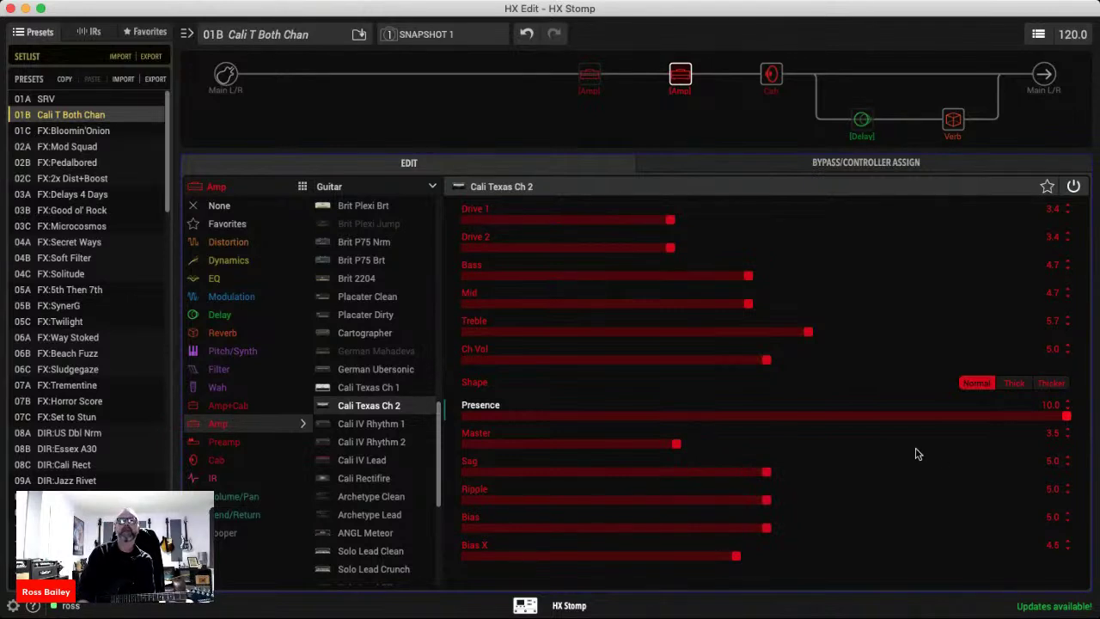
pyautogui.moveTo(758, 416); pyautogui.dragTo(803, 415)
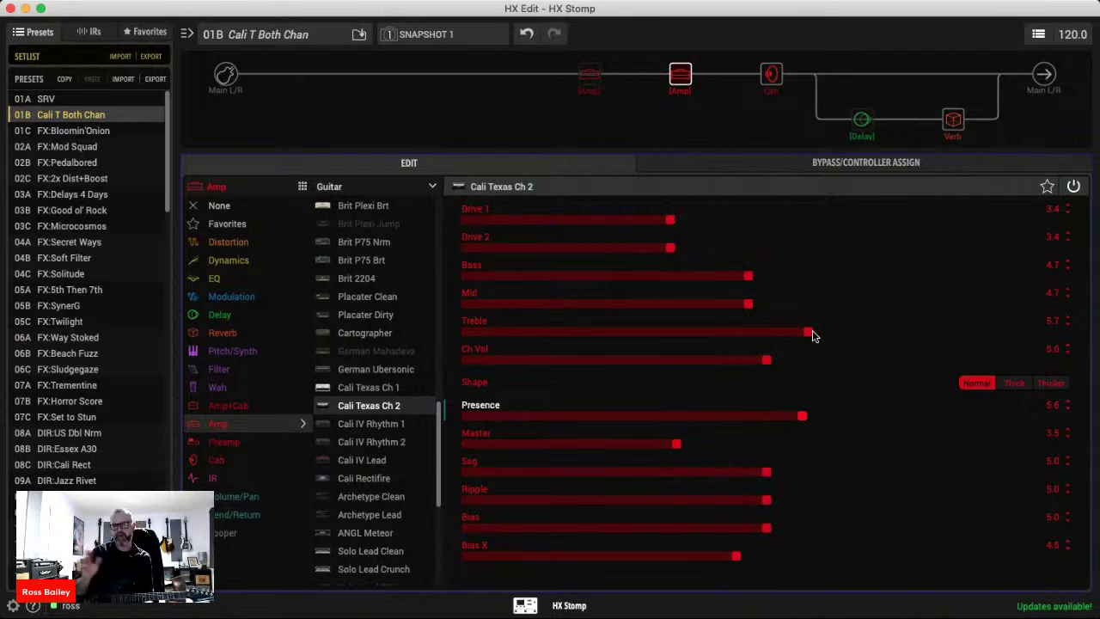
# Try Treble and Mid at 10.0 on Cali Texas Ch 2, and settle Treble, Mid, Bass and Ch Vol at 5.1.
pyautogui.moveTo(810, 333); pyautogui.dragTo(1066, 332)
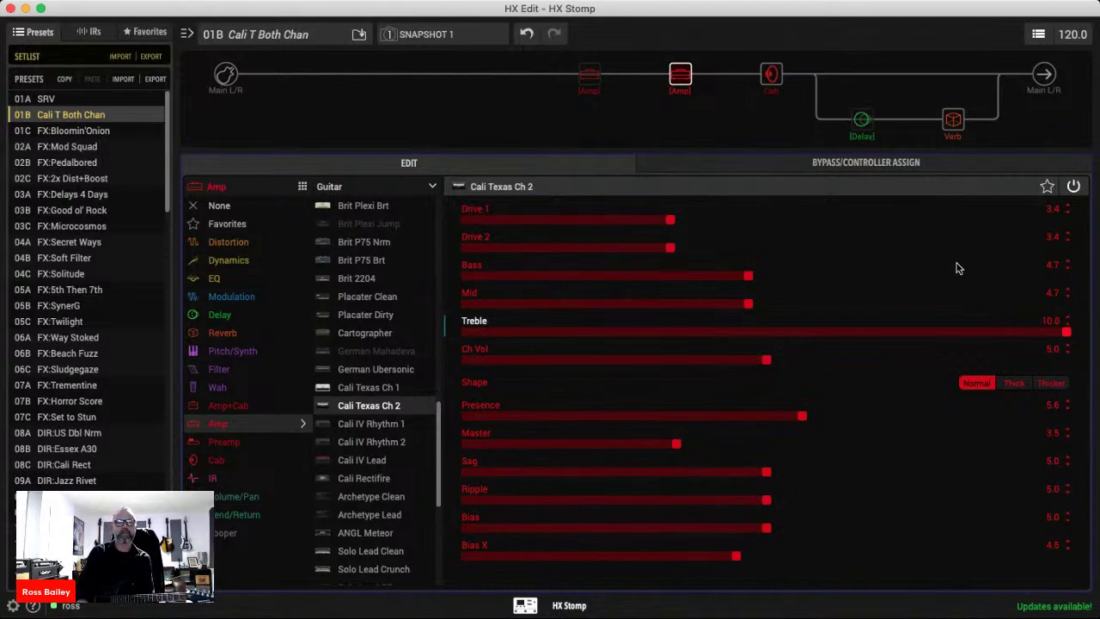
pyautogui.click(772, 334)
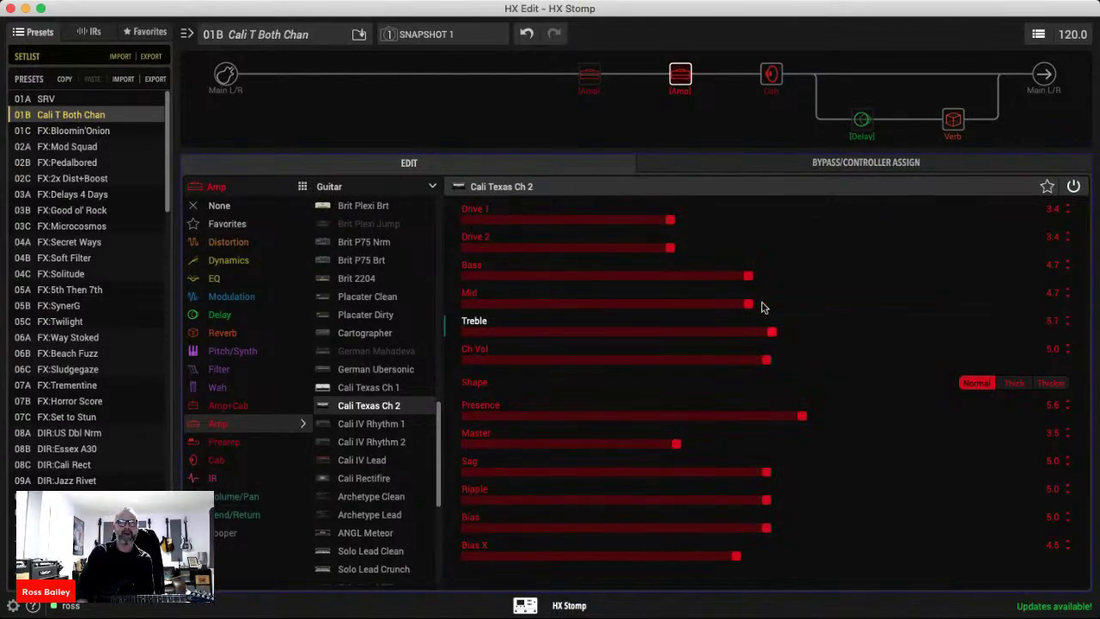
pyautogui.moveTo(754, 304); pyautogui.dragTo(1067, 303)
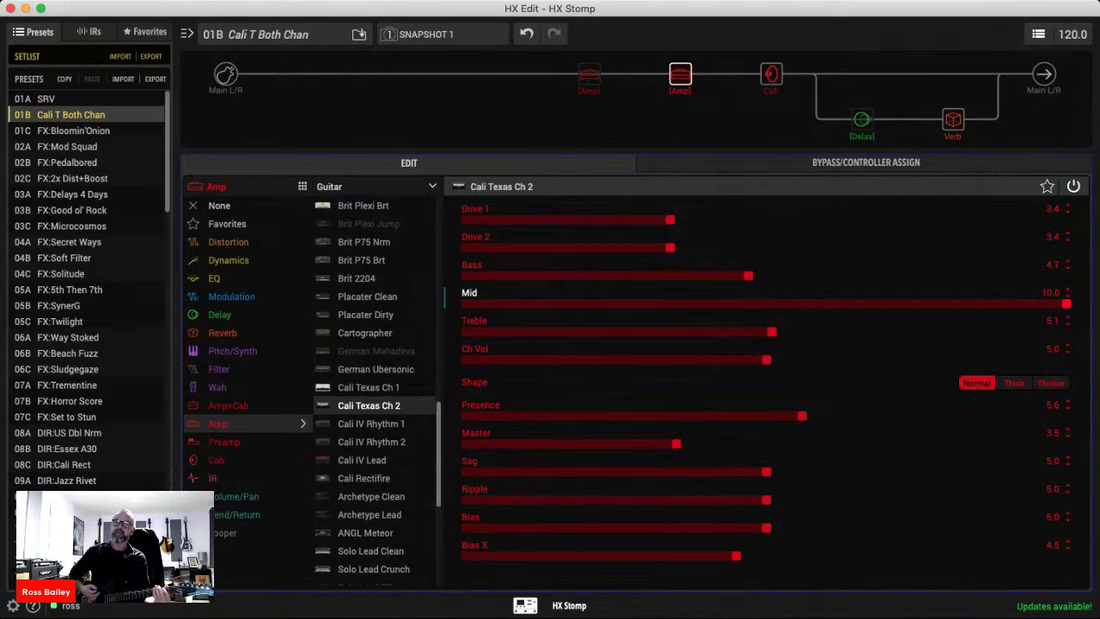
pyautogui.click(772, 305)
pyautogui.click(770, 276)
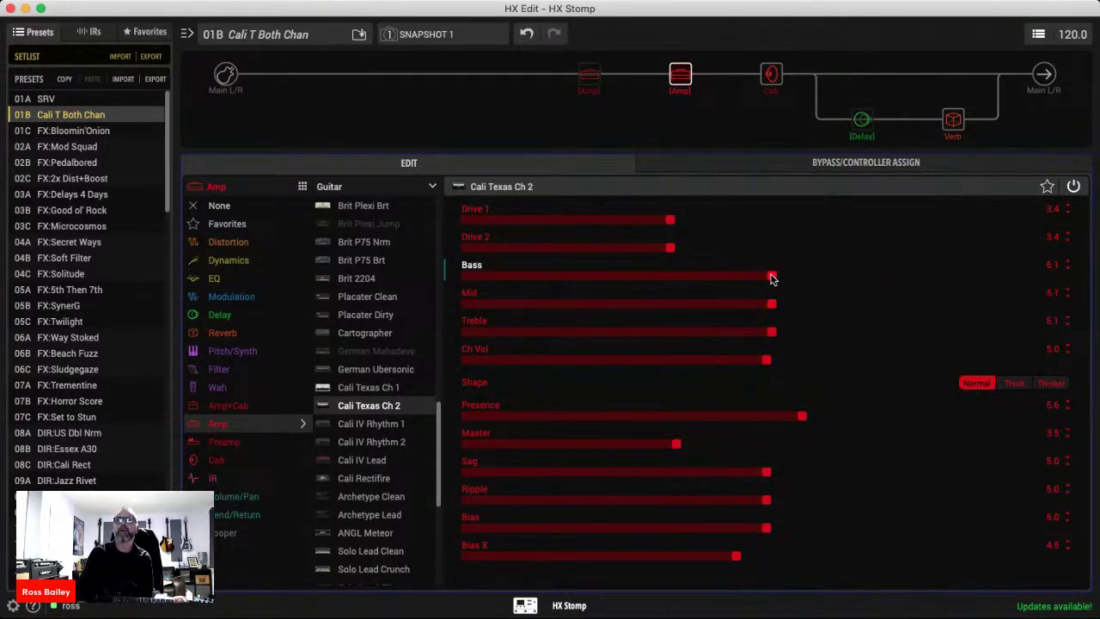
pyautogui.click(771, 360)
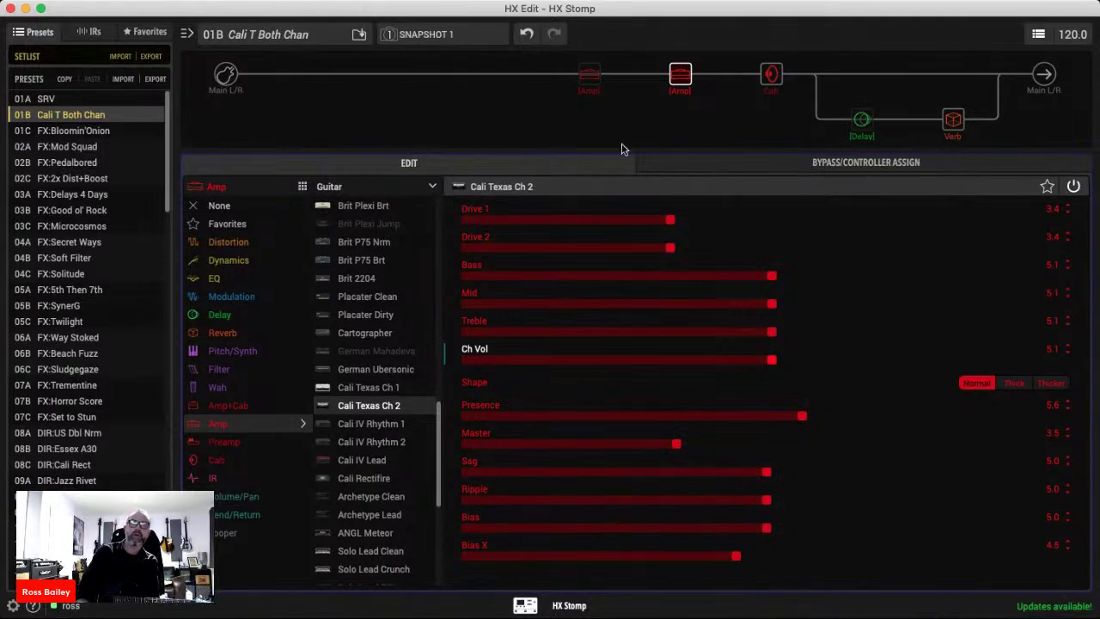
# Clear the bypassed first amp block and put a mono Heir Apparent distortion in its place.
pyautogui.click(595, 58)
pyautogui.click(589, 75)
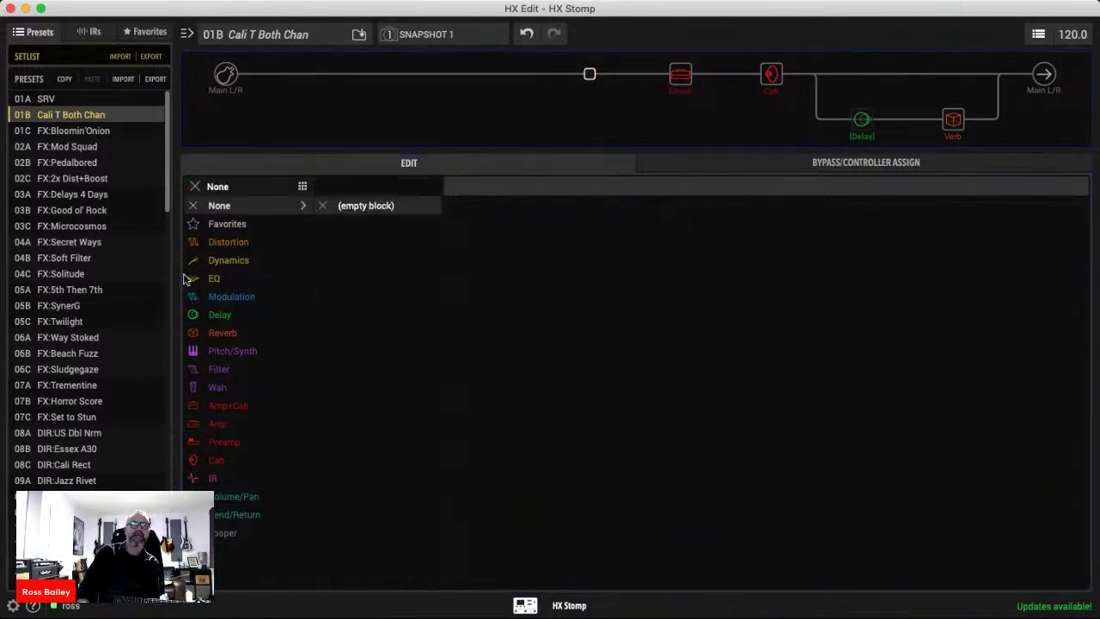
pyautogui.click(223, 242)
pyautogui.moveTo(684, 75)
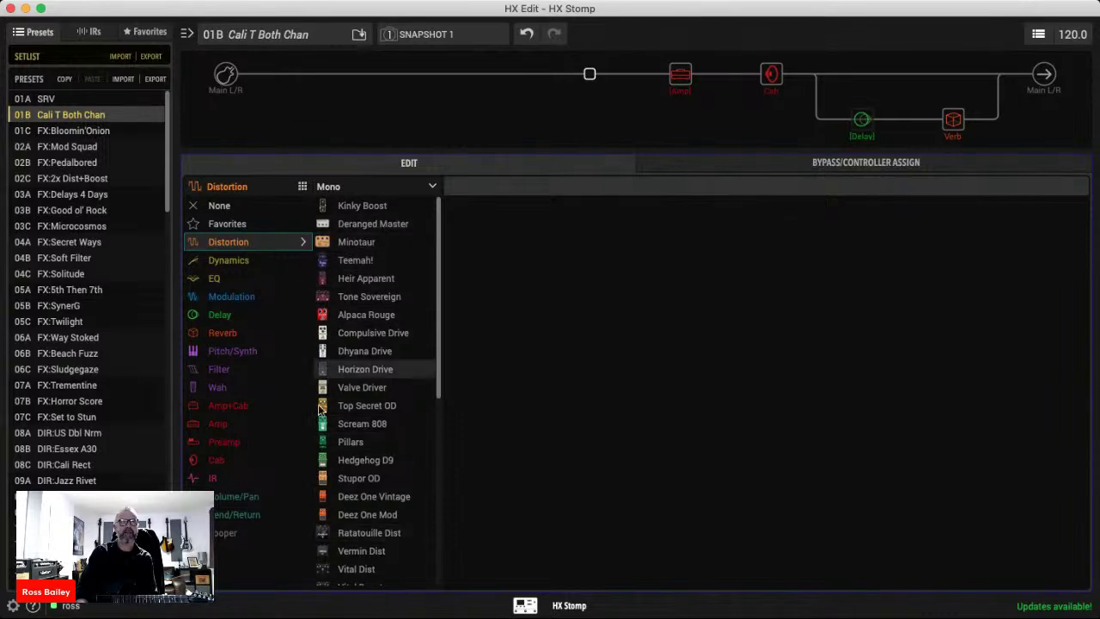
pyautogui.click(367, 281)
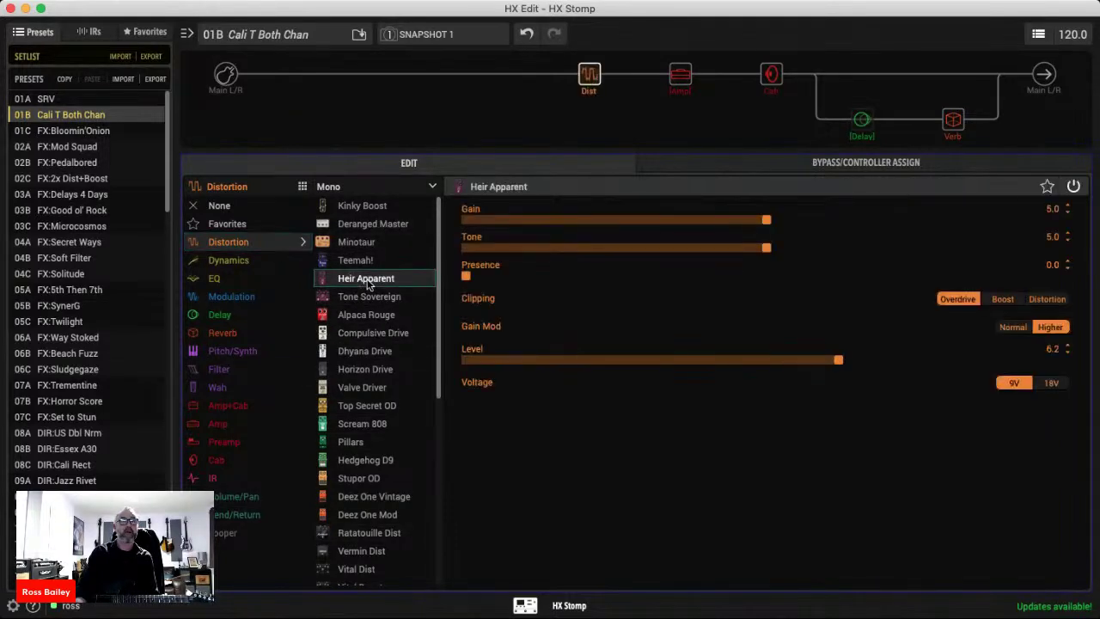
# Set the Heir Apparent's Clipping to Boost, try its Level at 10.0 and reduce it to 5.0.
pyautogui.click(1004, 300)
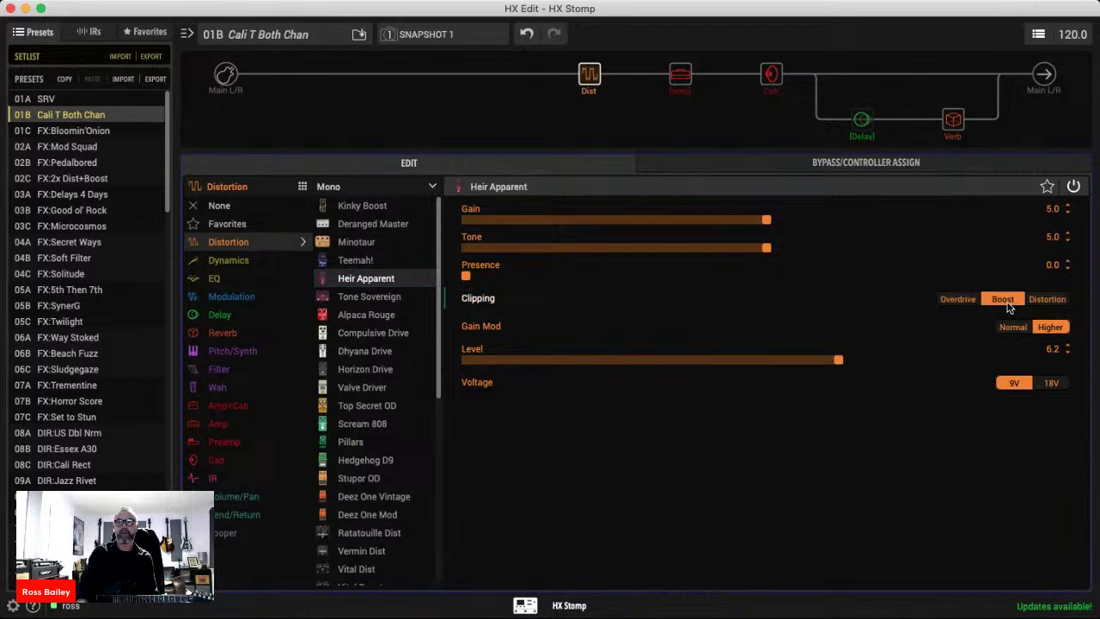
pyautogui.moveTo(839, 360); pyautogui.dragTo(1066, 360)
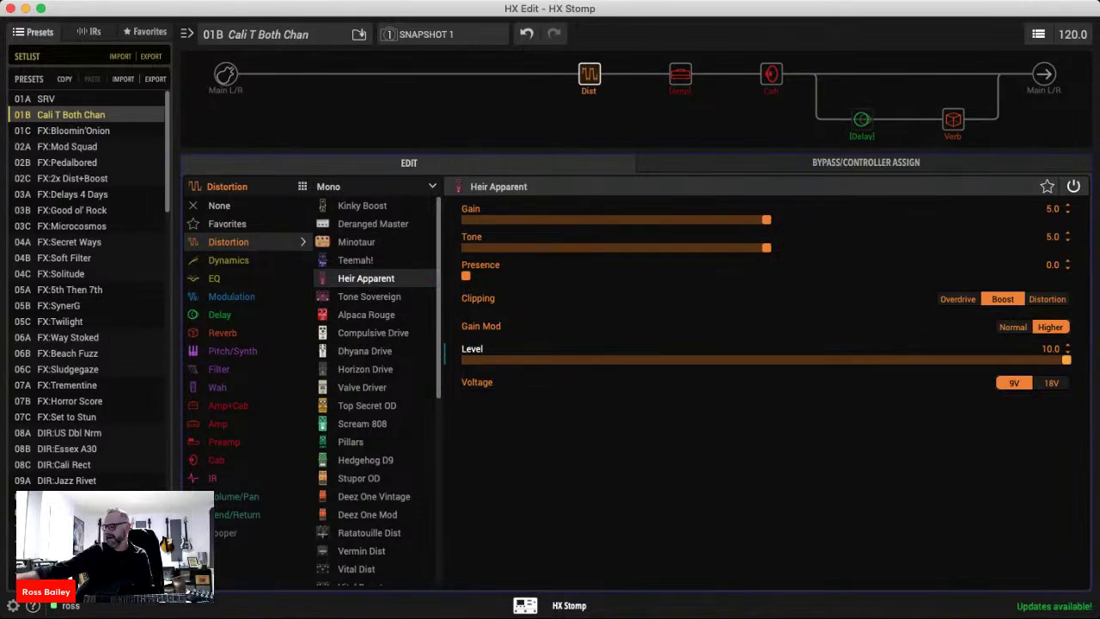
pyautogui.moveTo(584, 62)
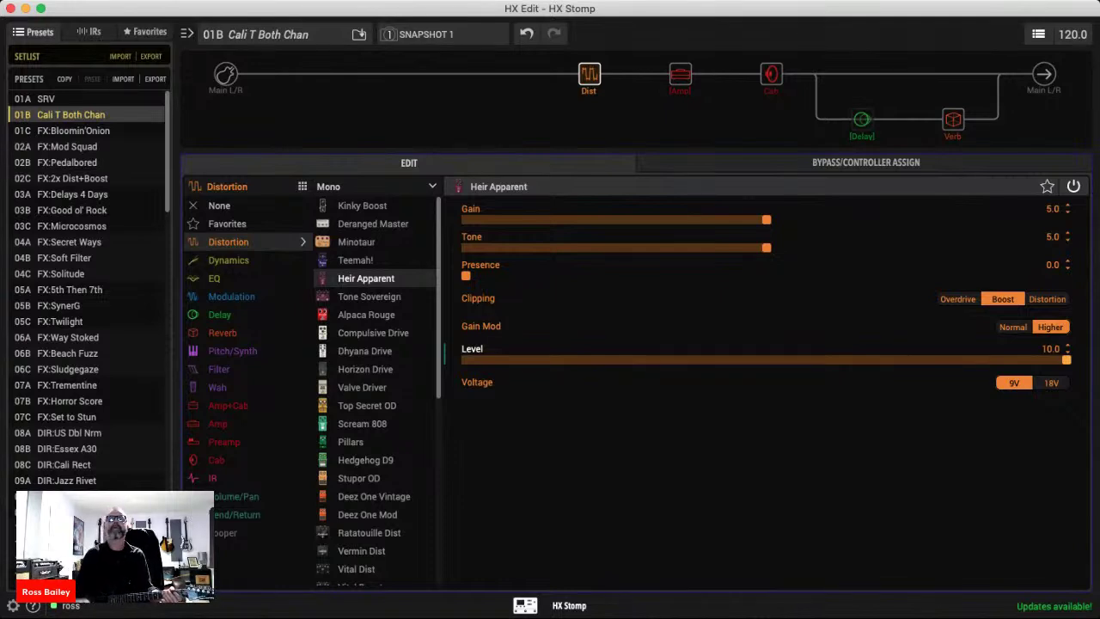
pyautogui.click(767, 362)
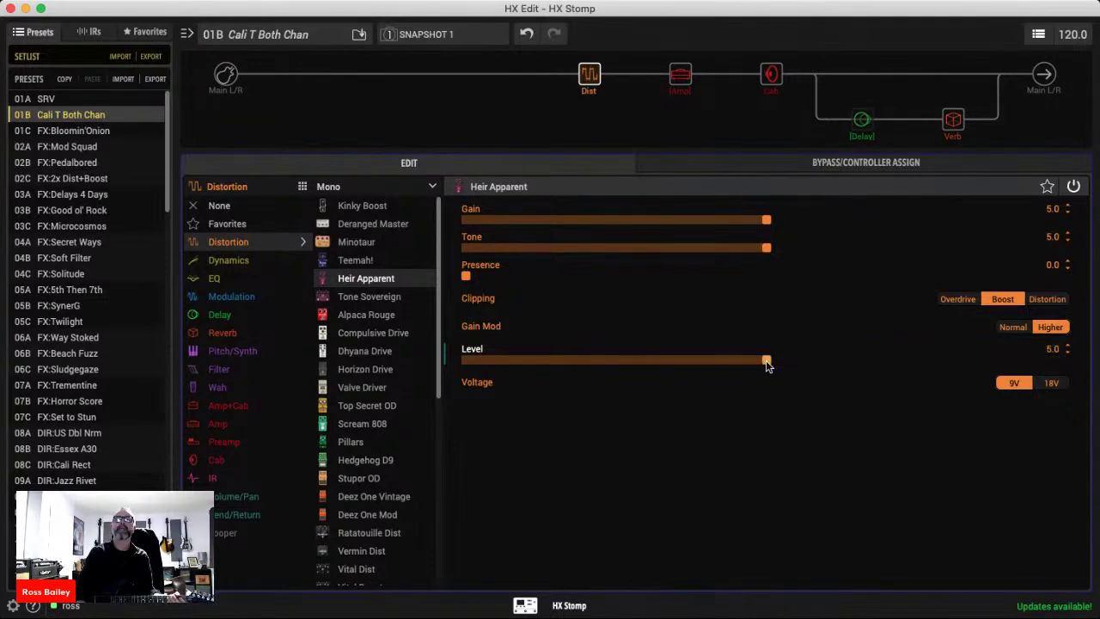
# Swap the distortion model to Hedgehog D9 with Level 8.0 and Gain 2.6, and bypass the block.
pyautogui.click(373, 463)
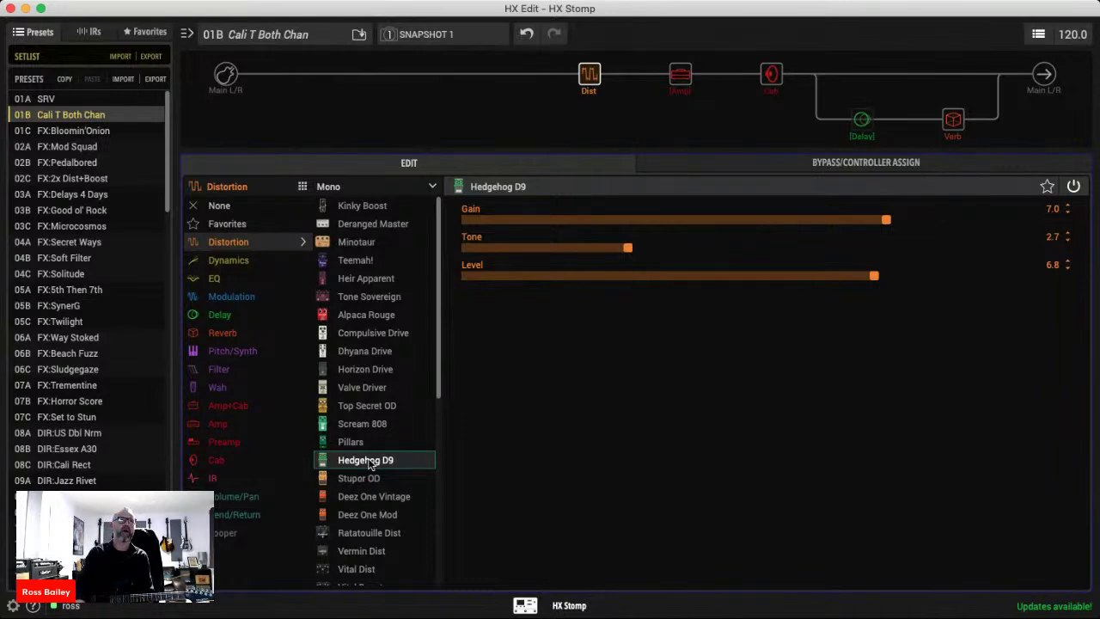
pyautogui.click(880, 276)
pyautogui.moveTo(880, 276); pyautogui.dragTo(949, 279)
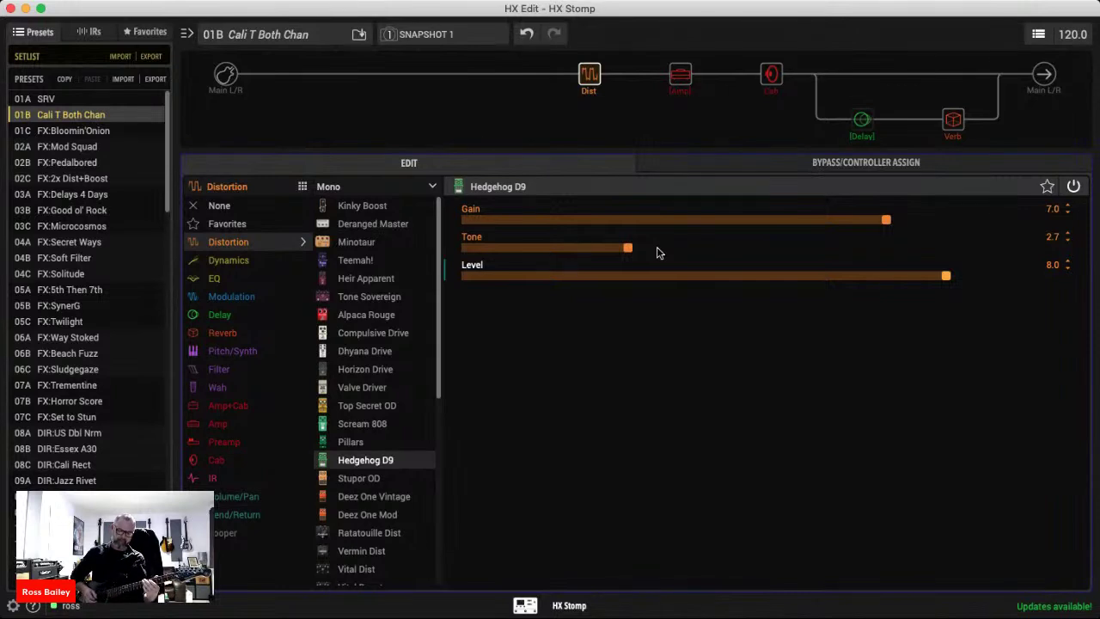
pyautogui.moveTo(705, 219); pyautogui.dragTo(625, 223)
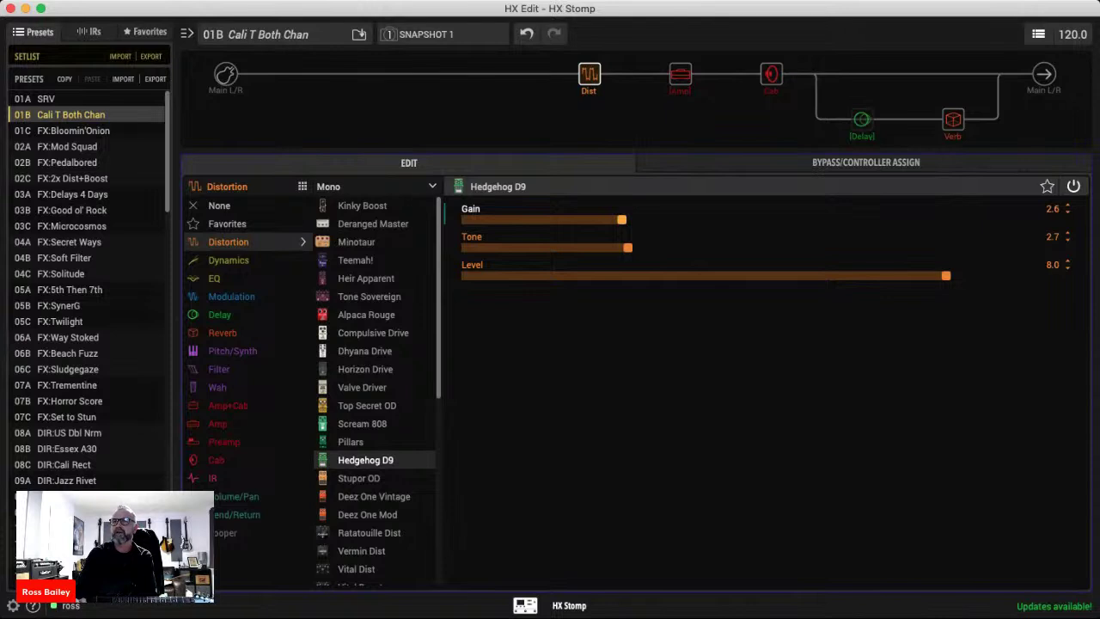
pyautogui.click(584, 57)
# Set the Cali Texas Ch 2 amp's Drive 1 and Drive 2 to 3.3 and its Mid to 4.3.
pyautogui.click(680, 76)
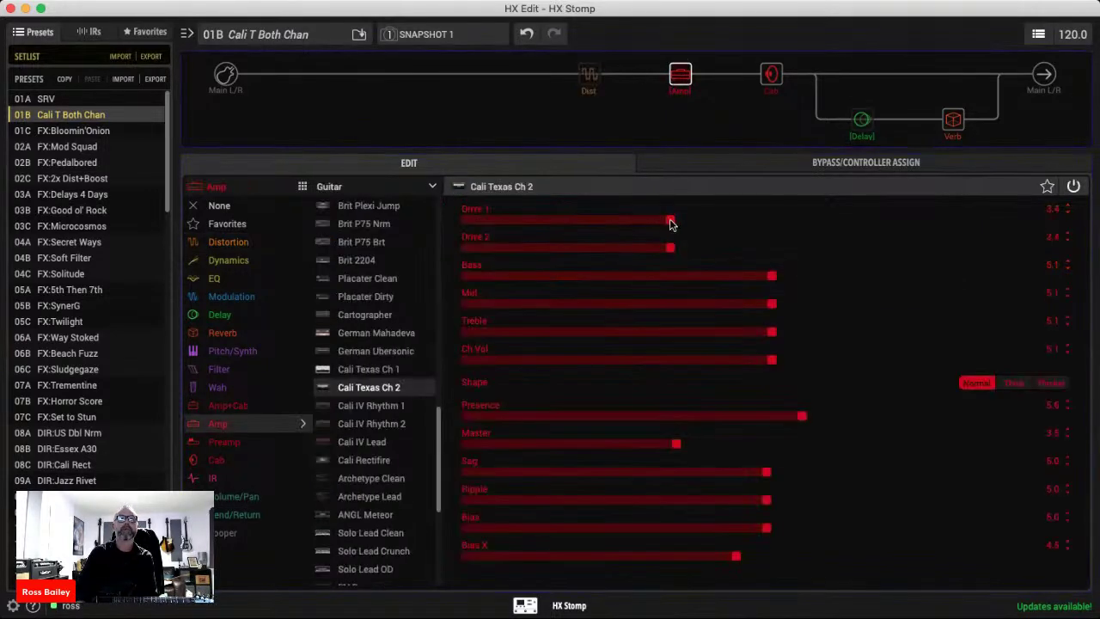
pyautogui.click(667, 249)
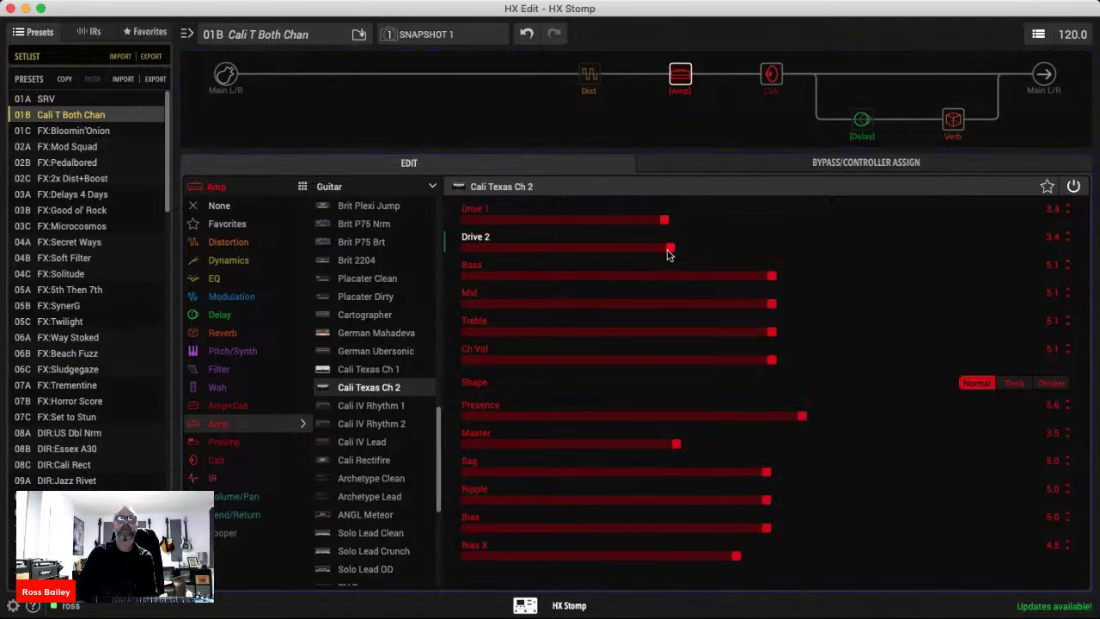
pyautogui.moveTo(771, 305); pyautogui.dragTo(726, 310)
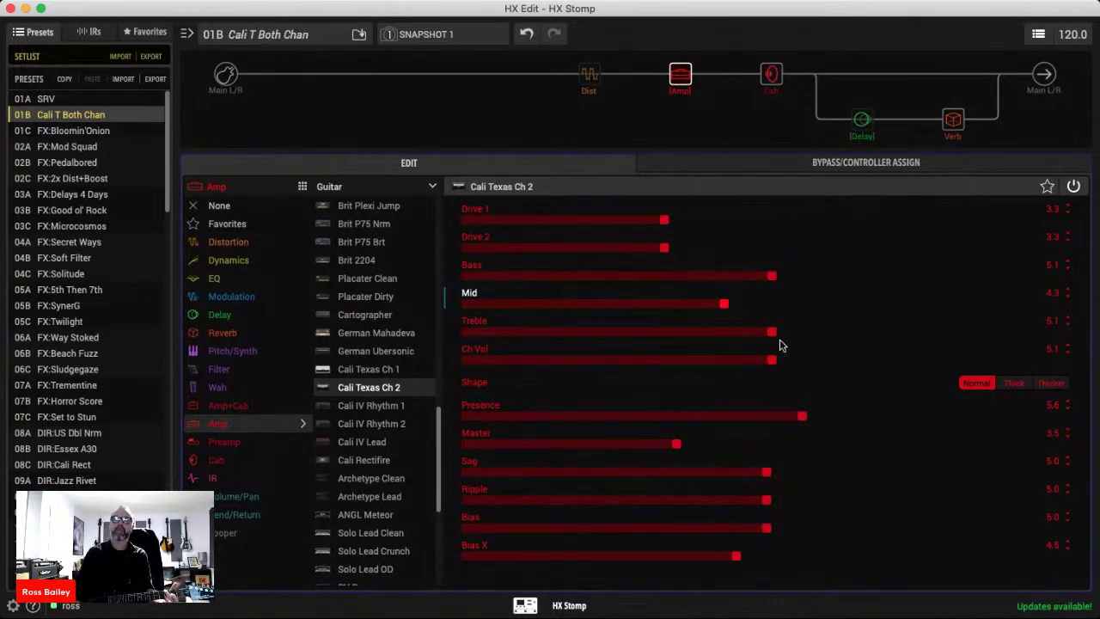
# Set the Cali Texas Ch 2 amp's Treble to 5.8.
pyautogui.moveTo(778, 334); pyautogui.dragTo(817, 333)
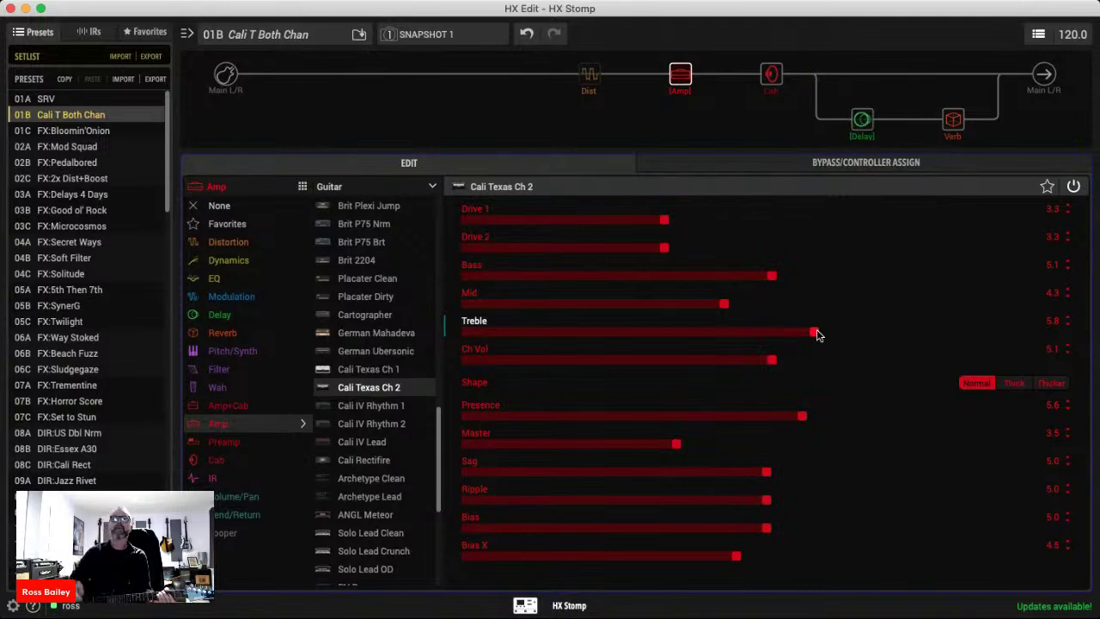
# Move the Hedgehog D9 distortion onto the parallel path ahead of the delay and change it to the mono Chorus modulation.
pyautogui.moveTo(589, 81)
pyautogui.moveTo(588, 82); pyautogui.dragTo(815, 83)
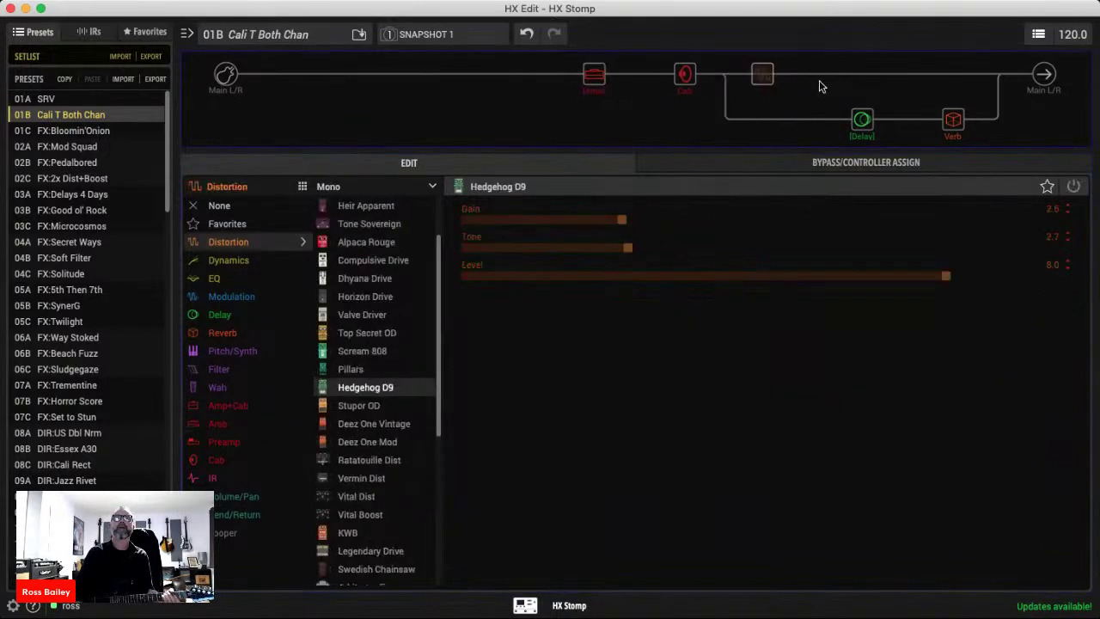
pyautogui.moveTo(745, 82); pyautogui.dragTo(773, 120)
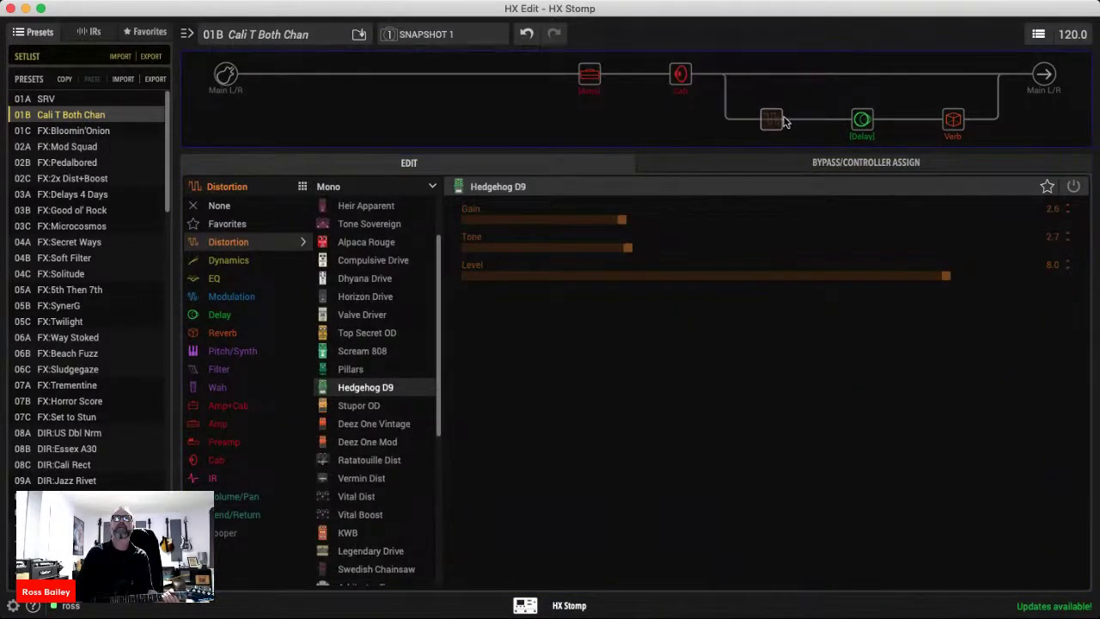
pyautogui.click(238, 305)
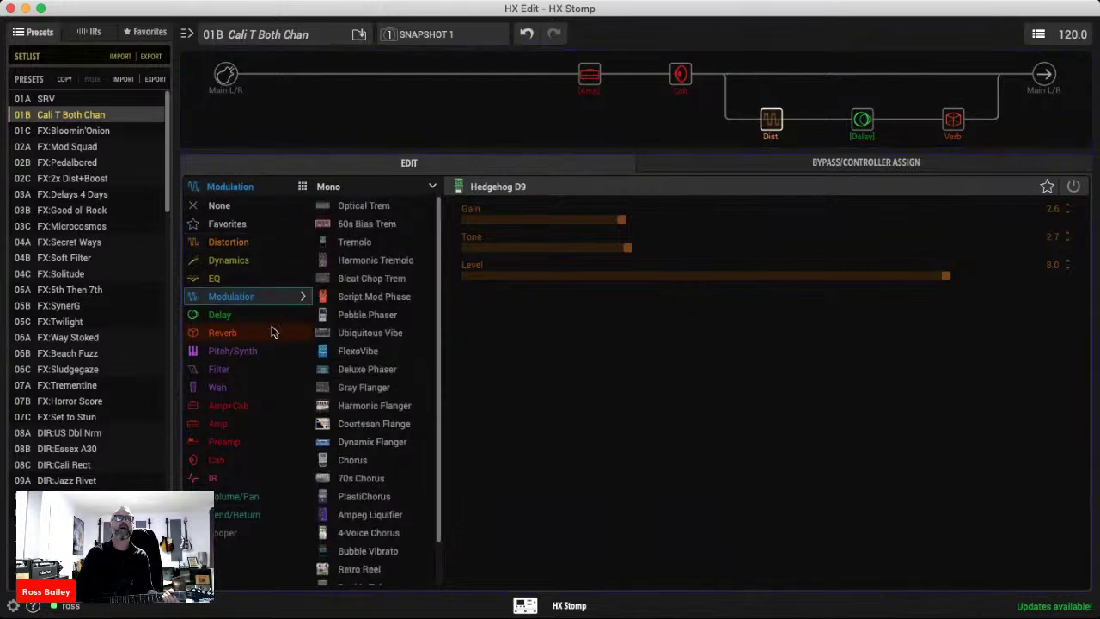
pyautogui.click(356, 462)
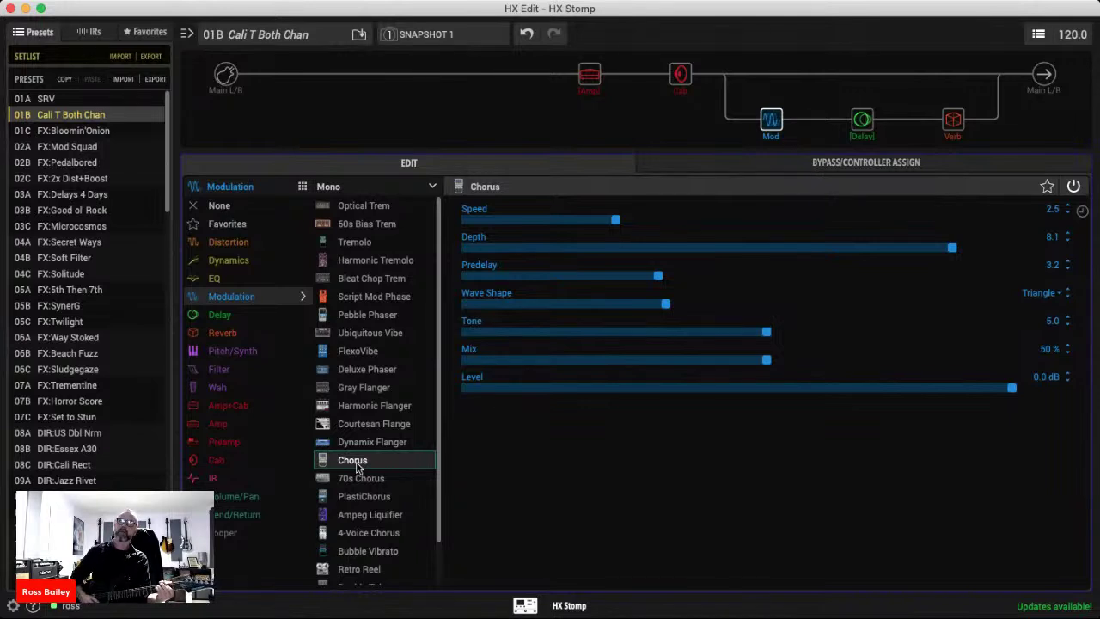
# Set the Cali Texas Ch 2 amp's Presence to 7.4 and bypass the Chorus block.
pyautogui.click(589, 76)
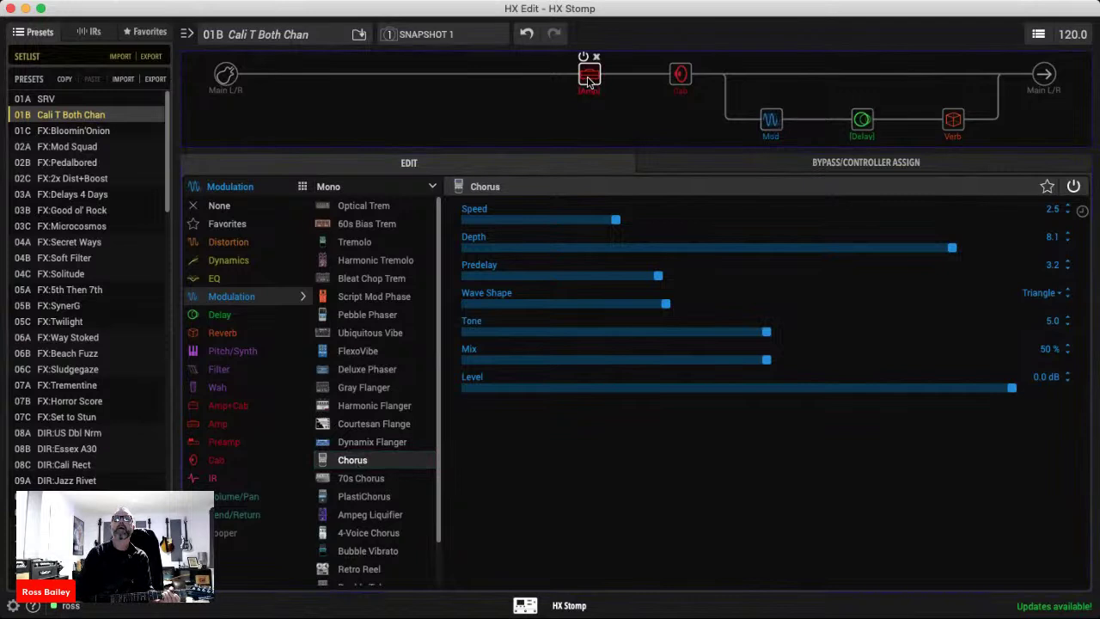
pyautogui.moveTo(802, 418); pyautogui.dragTo(913, 421)
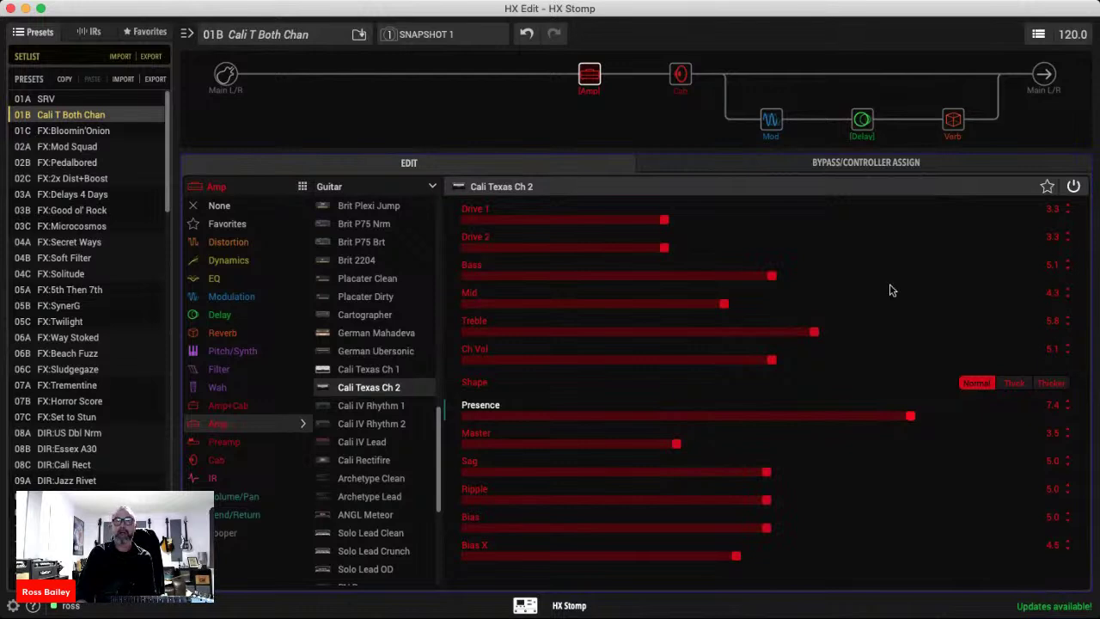
pyautogui.click(765, 101)
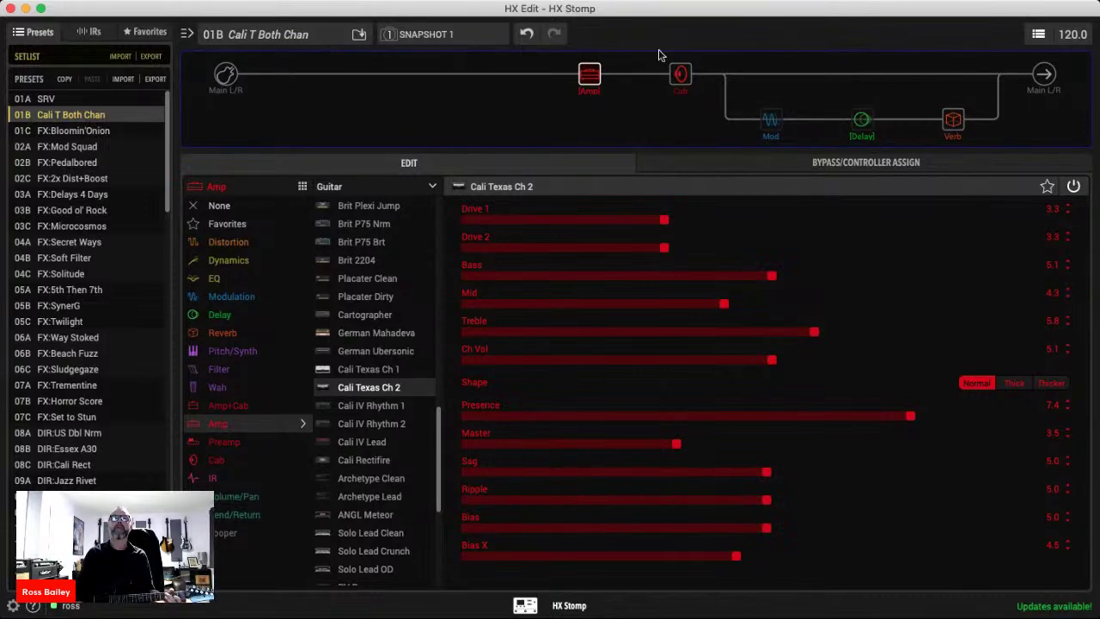
# Set the amp's Shape to Thick and lower both Drive 1 and Drive 2 to 3.1.
pyautogui.moveTo(664, 249); pyautogui.dragTo(693, 225)
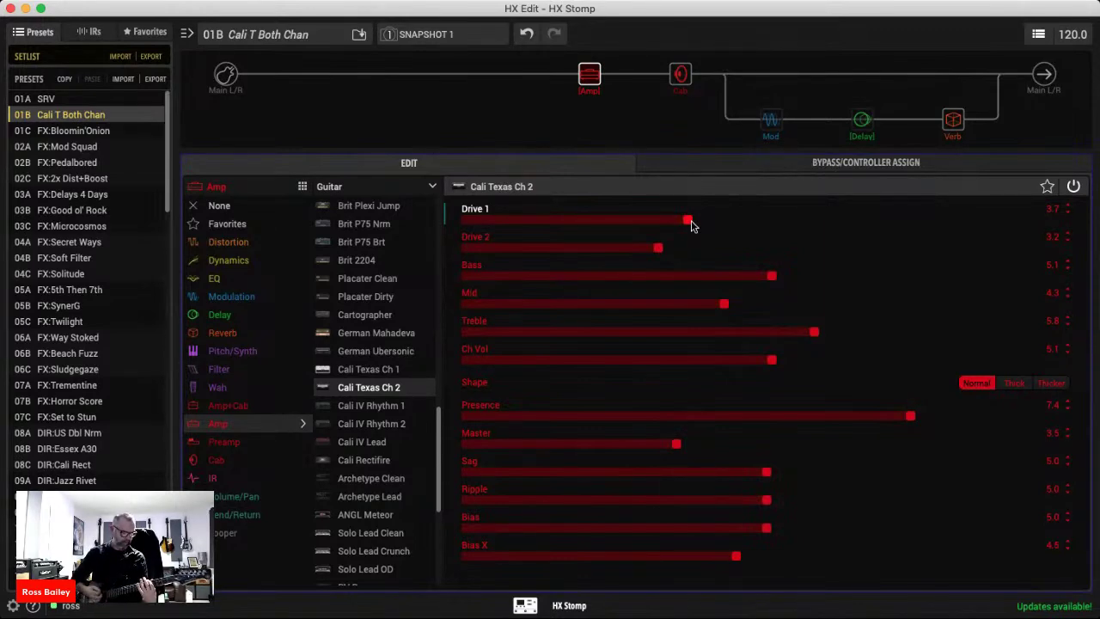
pyautogui.moveTo(692, 225); pyautogui.dragTo(657, 224)
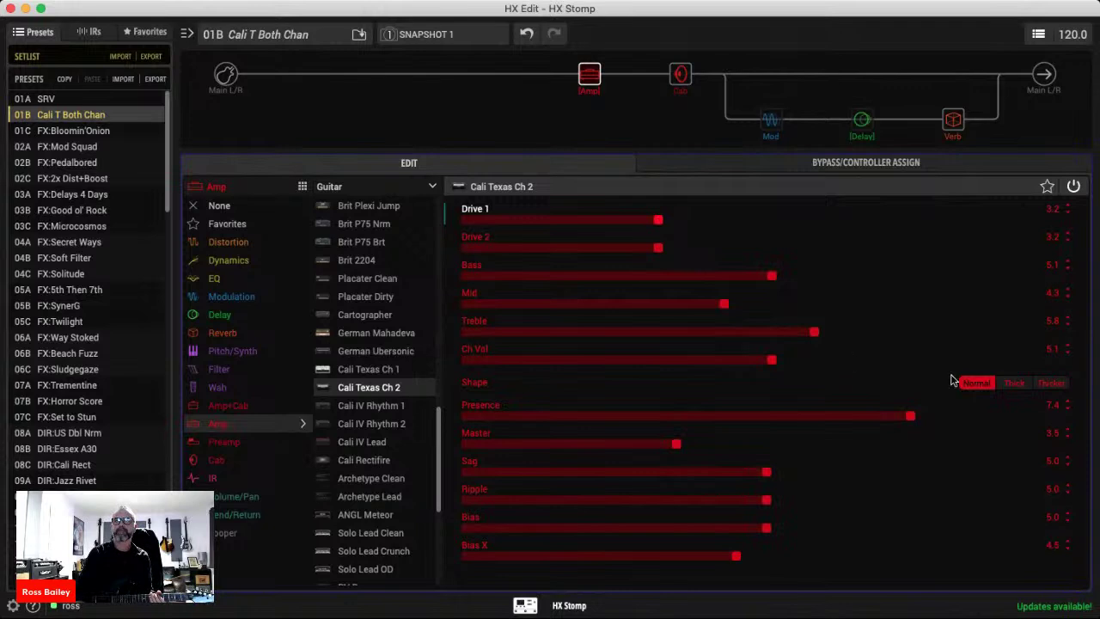
pyautogui.click(1013, 386)
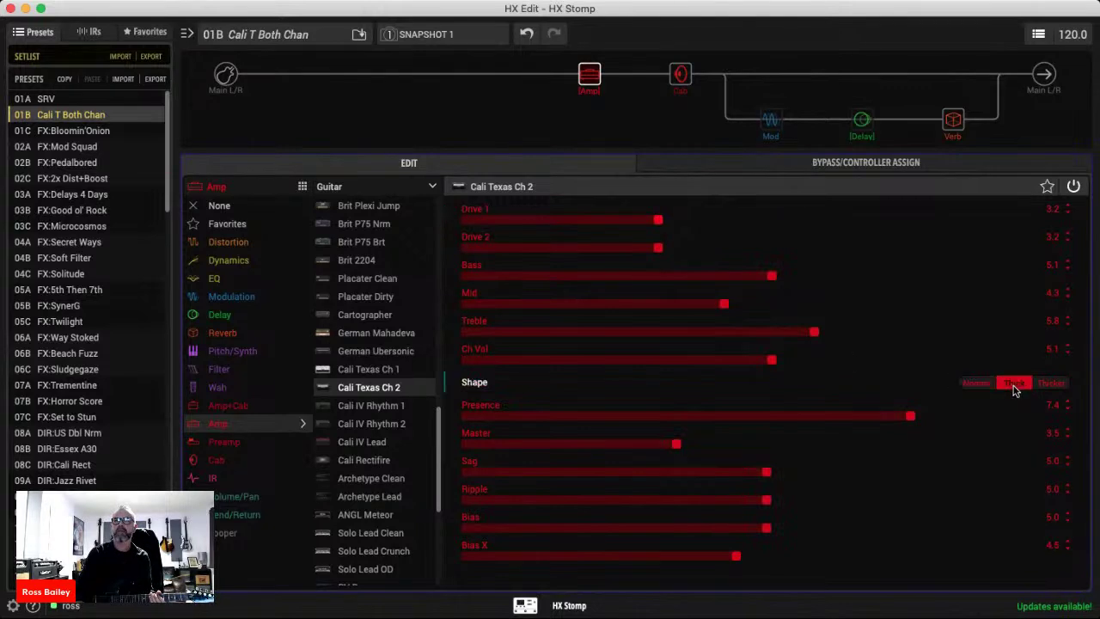
pyautogui.click(657, 249)
pyautogui.moveTo(657, 249); pyautogui.dragTo(651, 226)
pyautogui.click(658, 223)
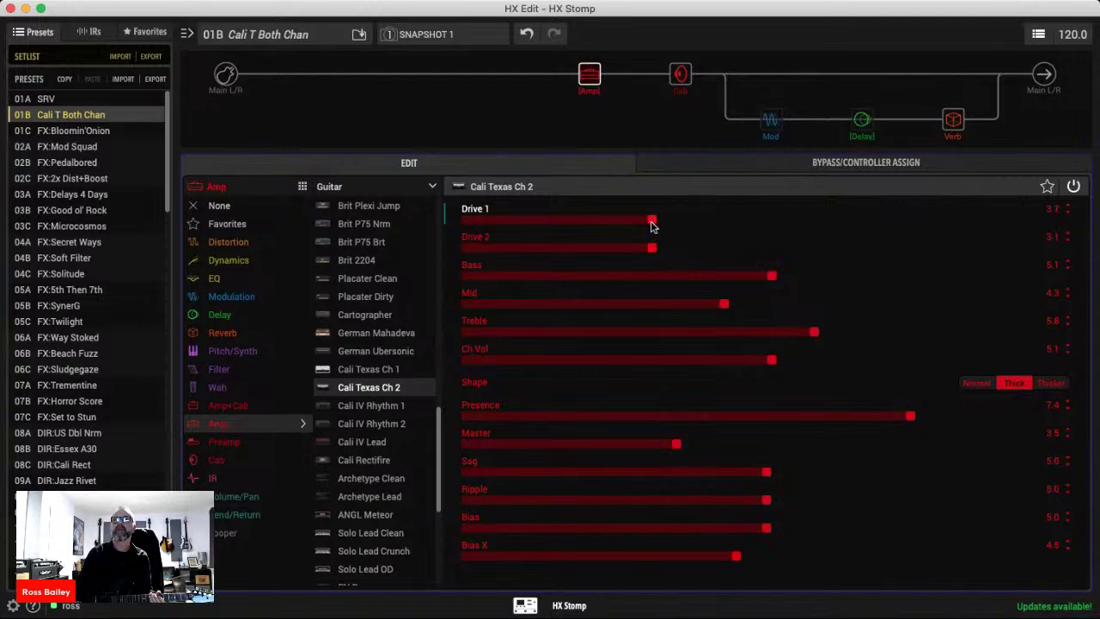
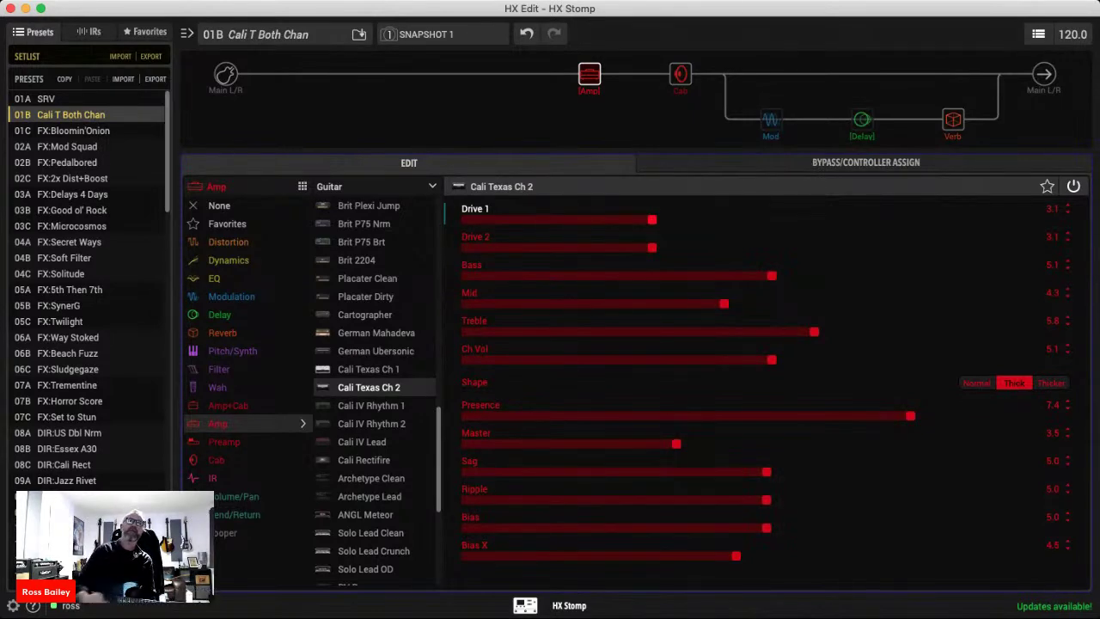
# Move the Hot Springs reverb up to the main path, enable it and set its Mix to 50 %.
pyautogui.moveTo(861, 127)
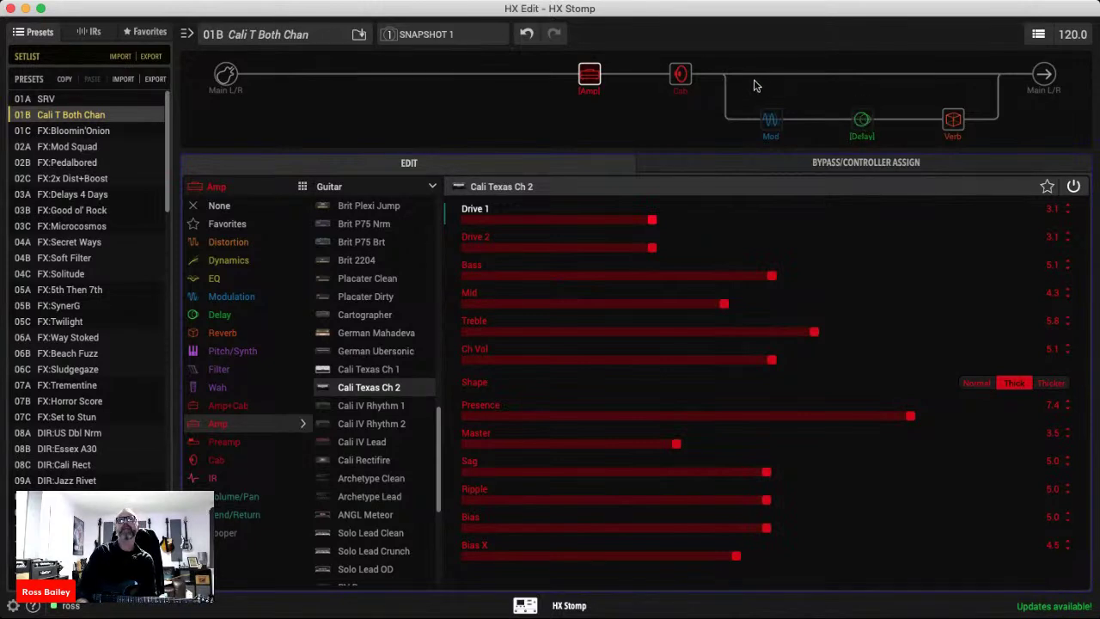
pyautogui.moveTo(948, 116); pyautogui.dragTo(952, 73)
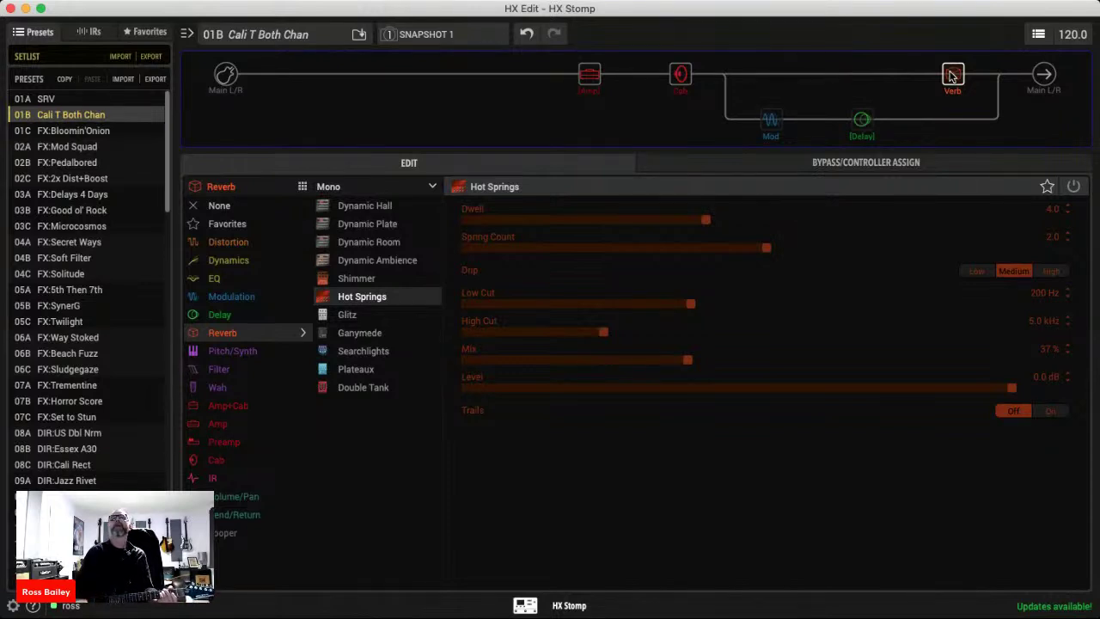
pyautogui.click(949, 59)
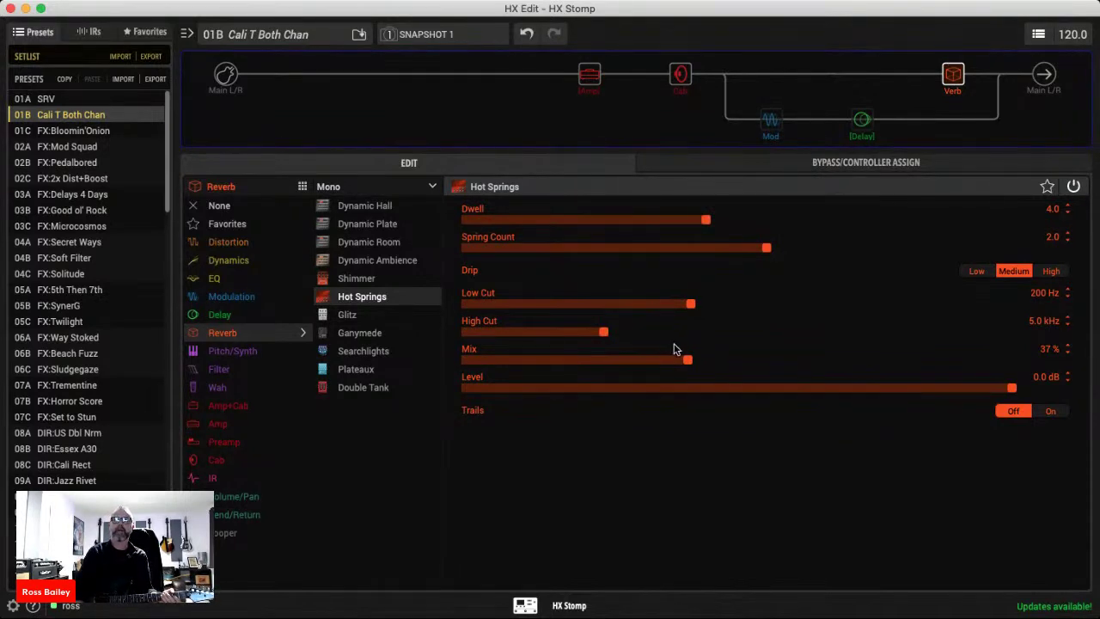
pyautogui.moveTo(688, 359); pyautogui.dragTo(766, 362)
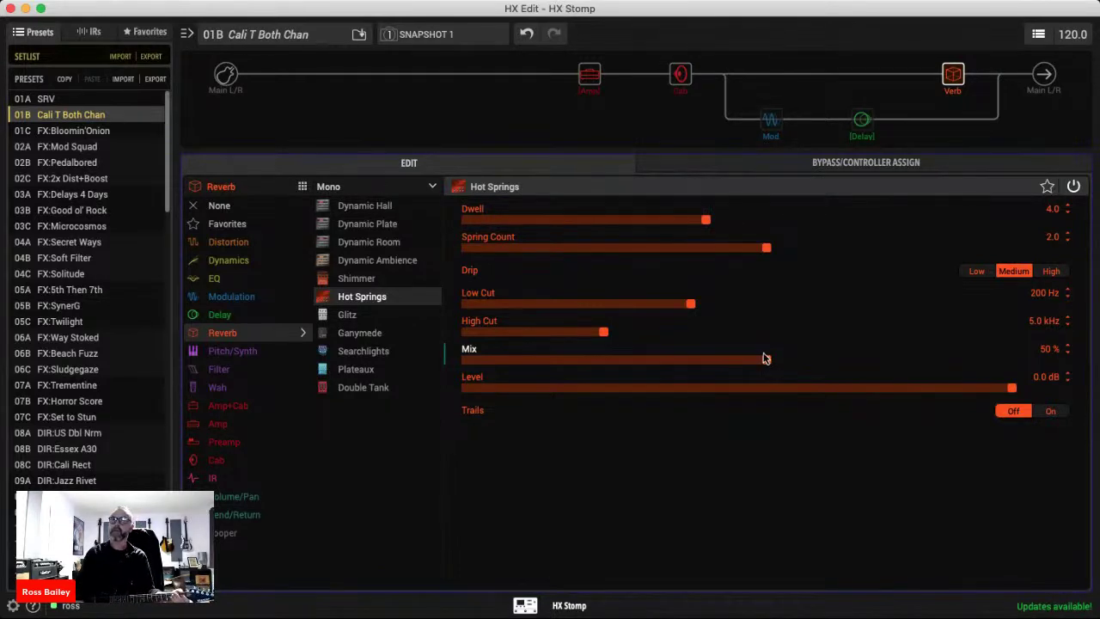
# Return the Hot Springs reverb to the parallel path after the delay and reduce its Mix to 40 %.
pyautogui.moveTo(952, 73); pyautogui.dragTo(945, 117)
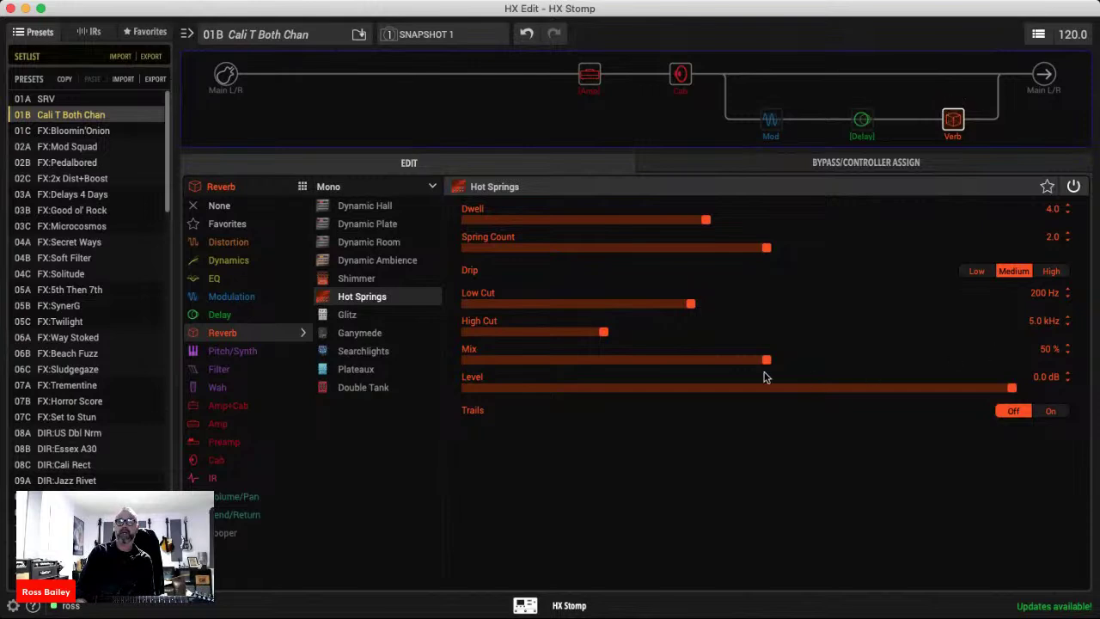
pyautogui.moveTo(762, 363); pyautogui.dragTo(709, 362)
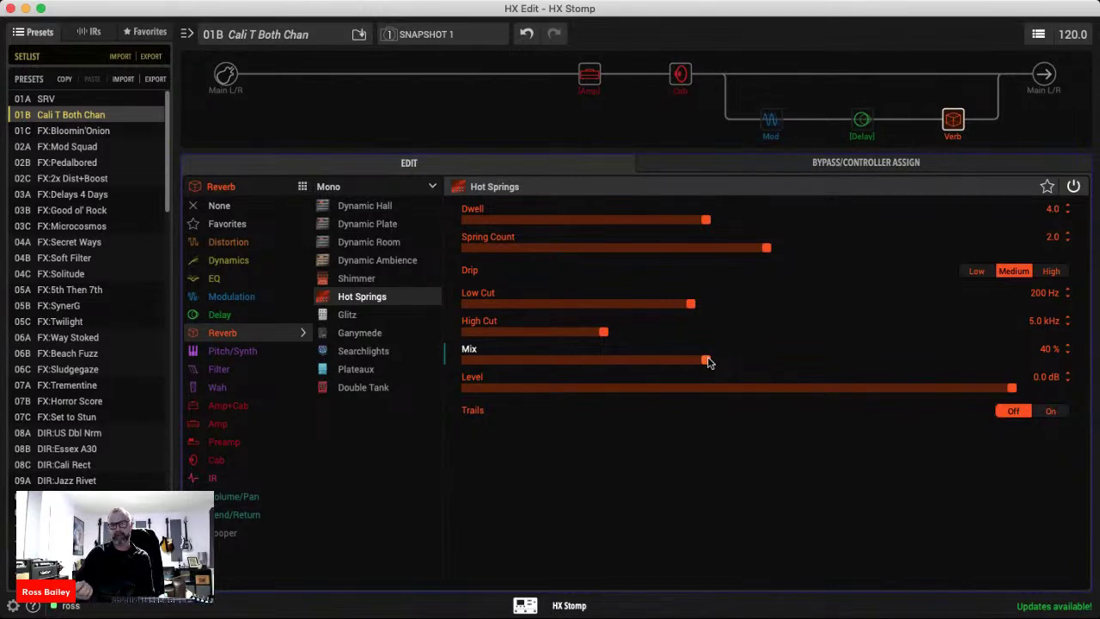
# Raise the Cali Texas Ch 2 amp's Drive 1 and Drive 2 to 6.9 each.
pyautogui.click(590, 76)
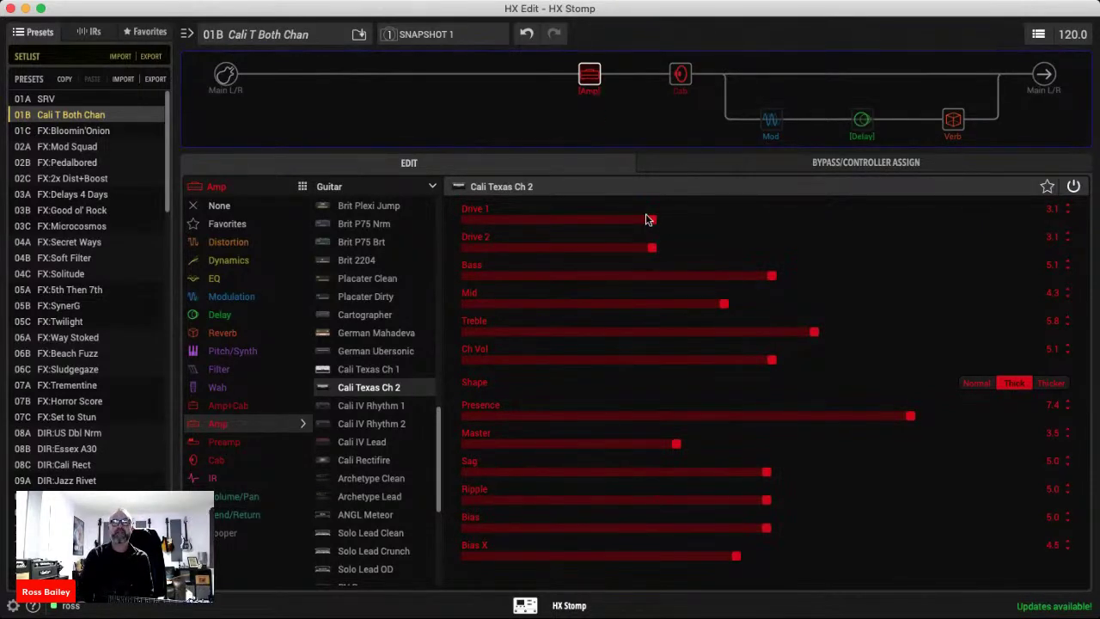
pyautogui.moveTo(653, 248); pyautogui.dragTo(613, 257)
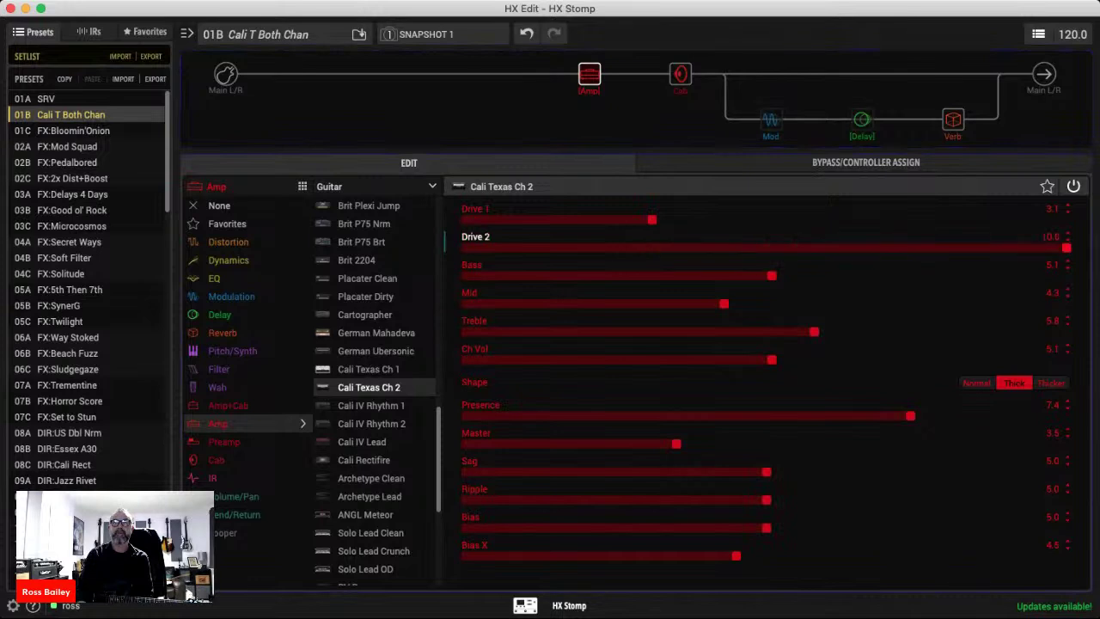
pyautogui.moveTo(657, 224); pyautogui.dragTo(754, 222)
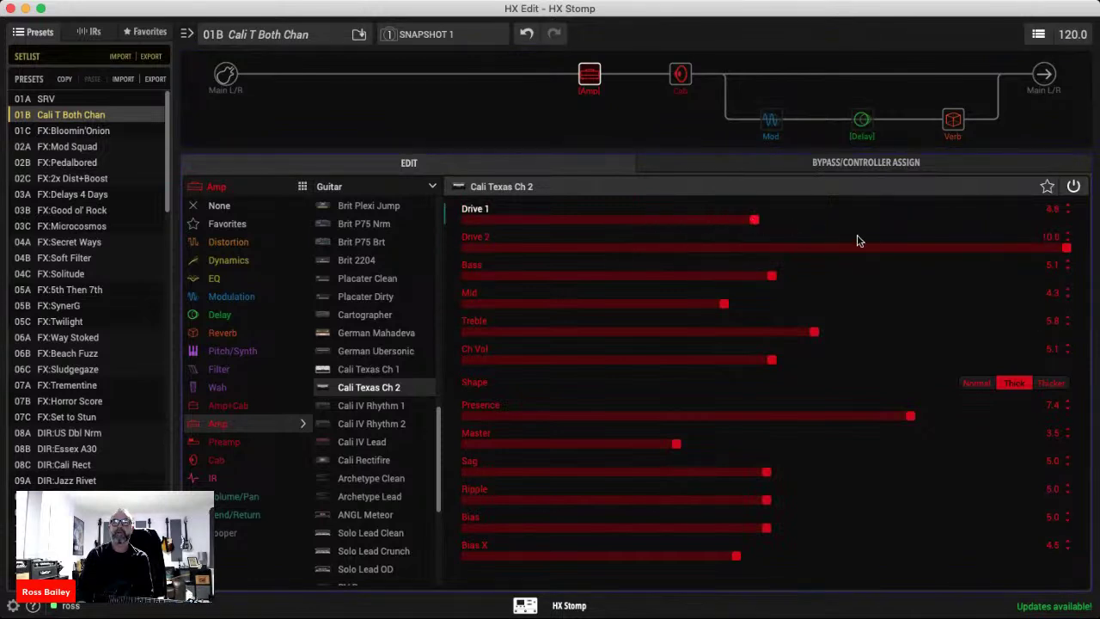
pyautogui.moveTo(860, 249); pyautogui.dragTo(895, 250)
pyautogui.moveTo(785, 221); pyautogui.dragTo(880, 248)
# Set the amp's Bass to 0.0, Mid to 2.7, Treble to 7.6 and Ch Vol to 4.1.
pyautogui.moveTo(772, 278); pyautogui.dragTo(307, 283)
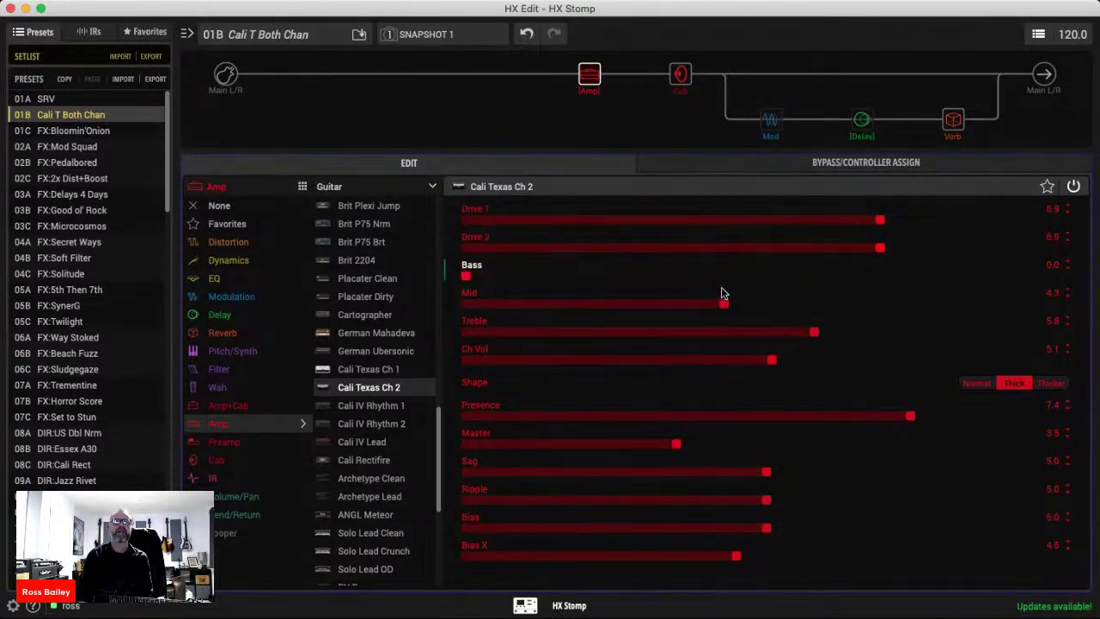
pyautogui.moveTo(725, 303); pyautogui.dragTo(628, 304)
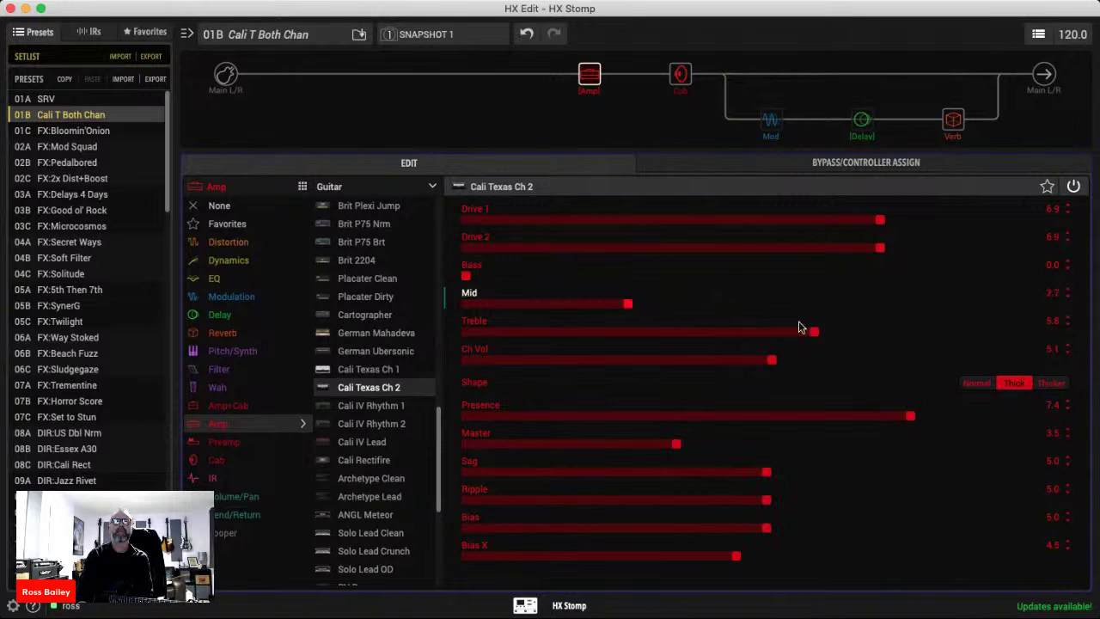
pyautogui.moveTo(815, 334); pyautogui.dragTo(923, 333)
pyautogui.moveTo(772, 361); pyautogui.dragTo(714, 362)
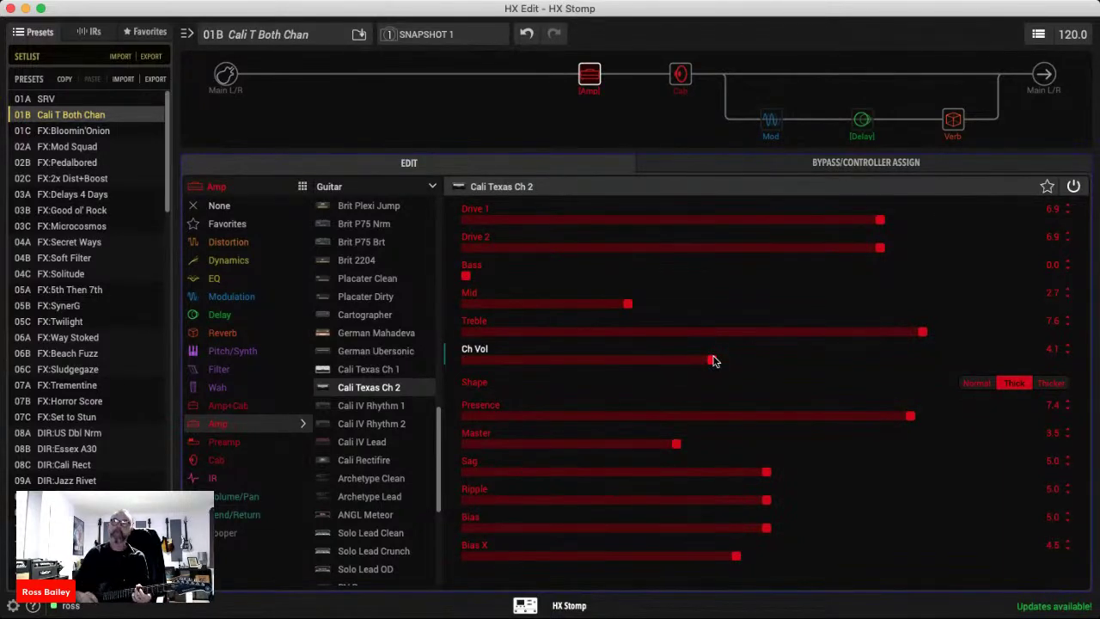
# Reduce the amp's Ch Vol to 3.8 and raise Drive 1 to 8.7 and Drive 2 to 9.4.
pyautogui.moveTo(879, 249); pyautogui.dragTo(809, 249)
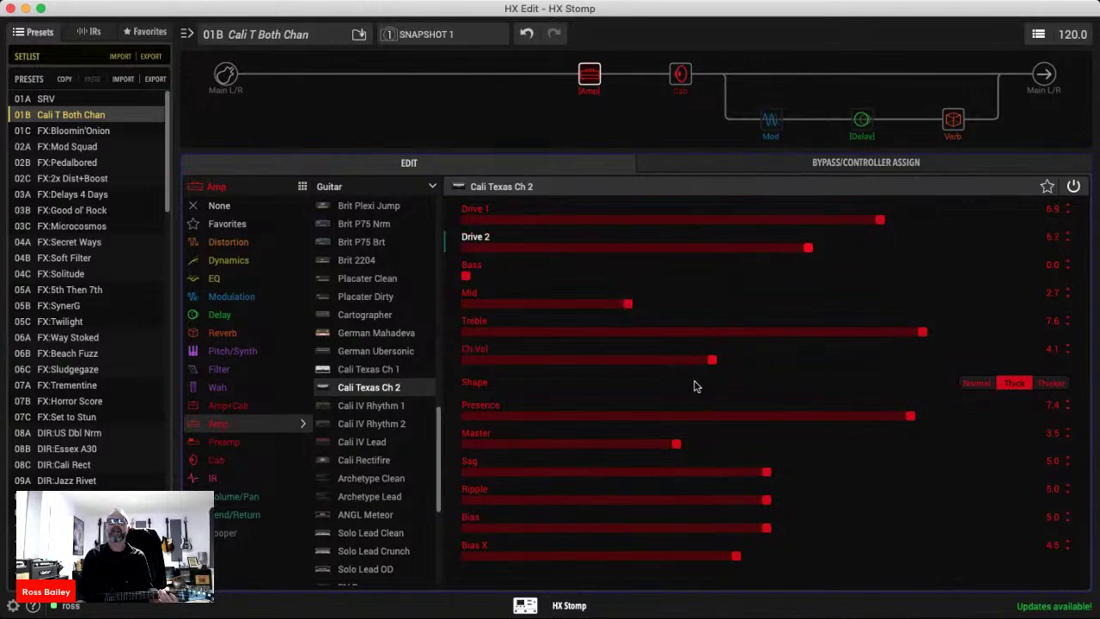
pyautogui.moveTo(706, 361); pyautogui.dragTo(697, 362)
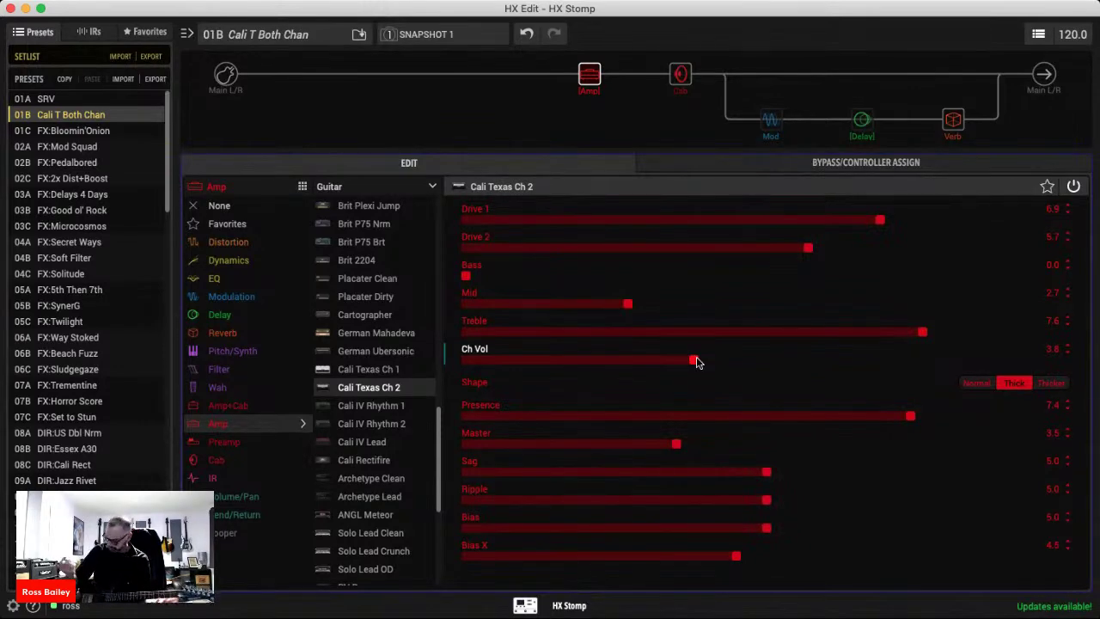
pyautogui.moveTo(835, 248); pyautogui.dragTo(997, 249)
pyautogui.moveTo(879, 219); pyautogui.dragTo(1031, 248)
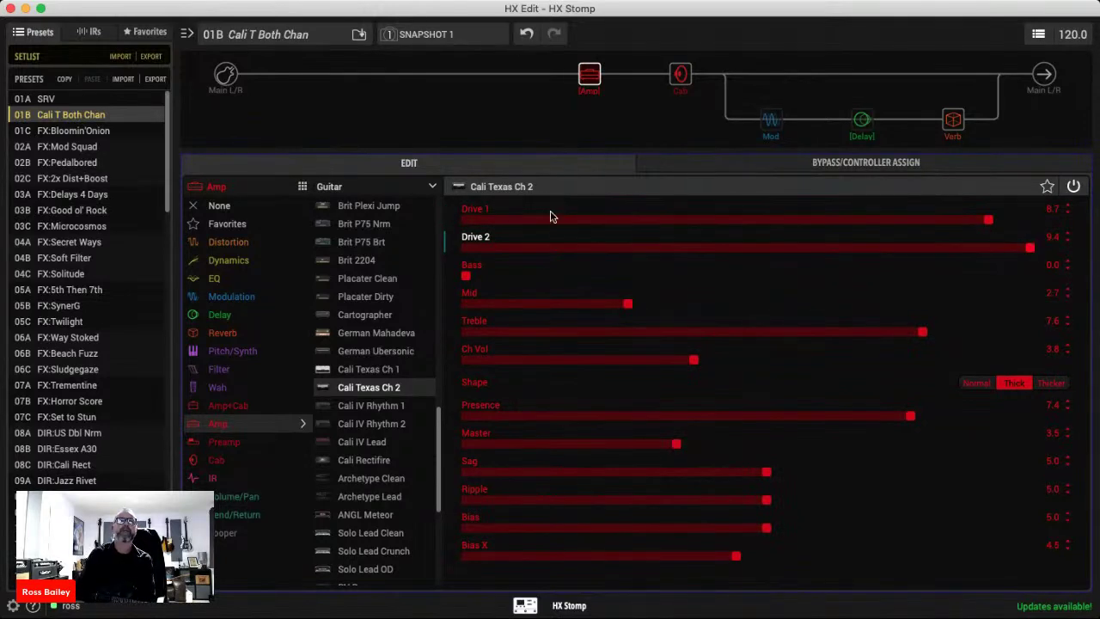
# Set the amp's Bass to 0.5, Mid to 3.0, Treble to 7.4 and Presence to 5.3.
pyautogui.click(486, 277)
pyautogui.moveTo(486, 280); pyautogui.dragTo(497, 279)
pyautogui.moveTo(629, 306)
pyautogui.mouseDown()
pyautogui.moveTo(663, 305)
pyautogui.moveTo(650, 306)
pyautogui.mouseUp()
pyautogui.moveTo(920, 333); pyautogui.dragTo(911, 333)
pyautogui.moveTo(881, 419); pyautogui.dragTo(784, 418)
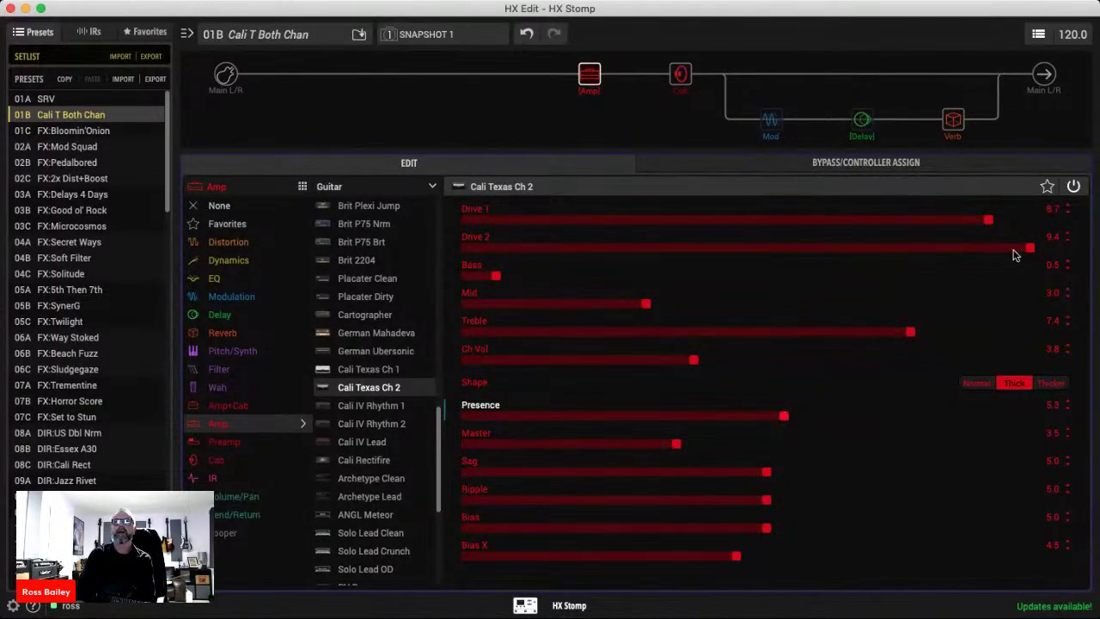
# Set the amp's Drive 2 to 9.6, Drive 1 to 9.4, Treble to 7.8 and Presence to 5.0.
pyautogui.moveTo(1031, 248); pyautogui.dragTo(1046, 251)
pyautogui.moveTo(988, 220); pyautogui.dragTo(1031, 221)
pyautogui.moveTo(914, 334); pyautogui.dragTo(935, 334)
pyautogui.moveTo(782, 418); pyautogui.dragTo(770, 424)
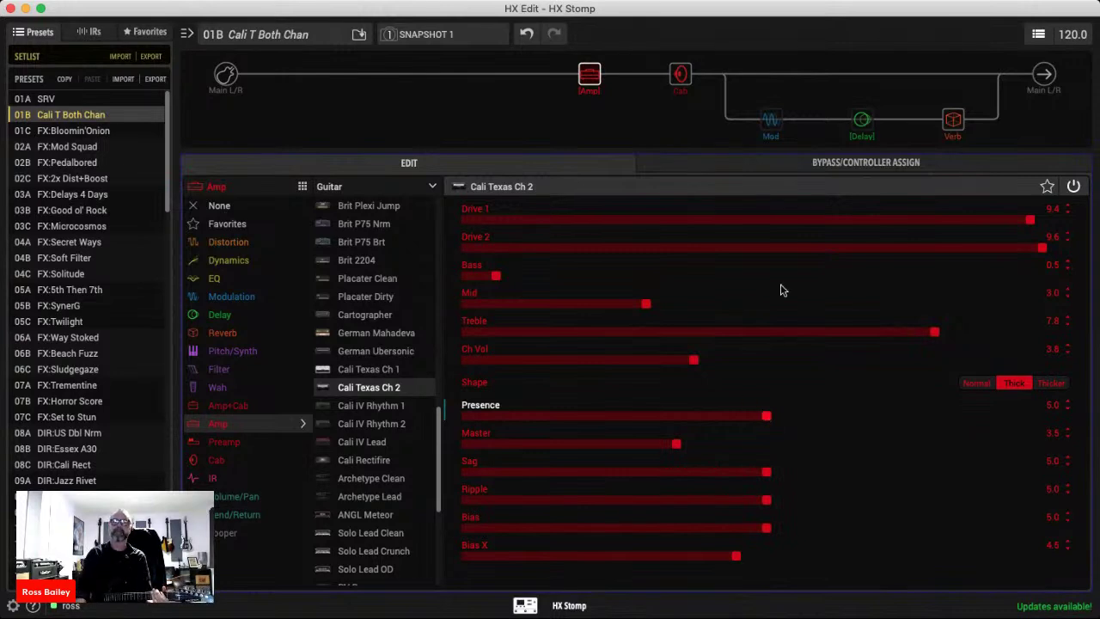
# Set the amp's Drive 1 to 8.6, Presence to 4.1, Treble to 8.3, Mid to 5.5 and Ch Vol to 4.9.
pyautogui.moveTo(1032, 222); pyautogui.dragTo(982, 219)
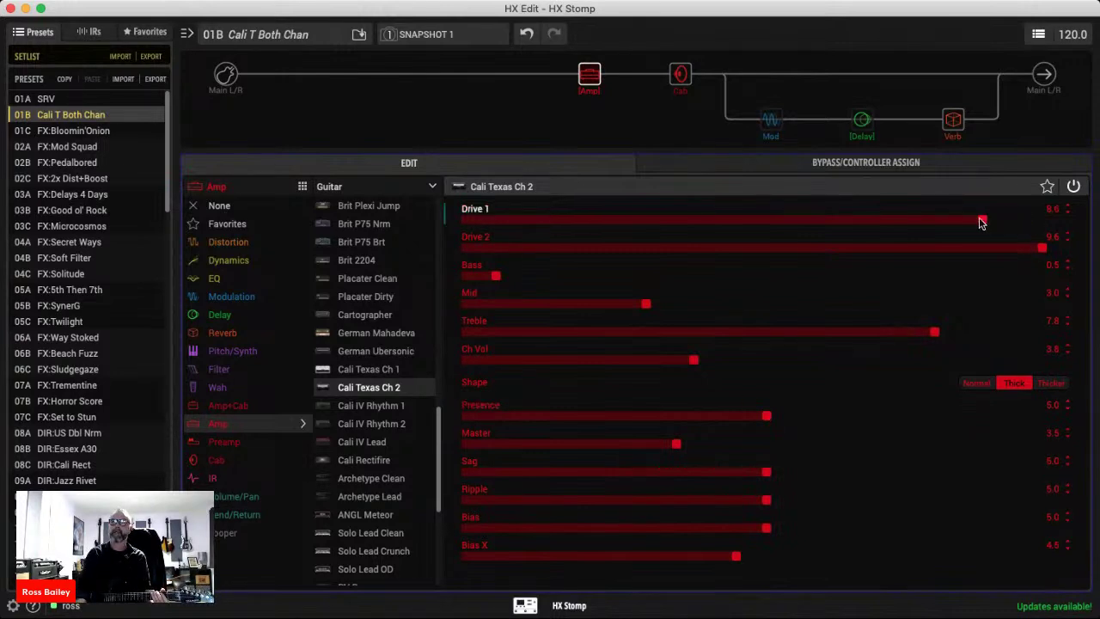
pyautogui.moveTo(760, 417); pyautogui.dragTo(713, 417)
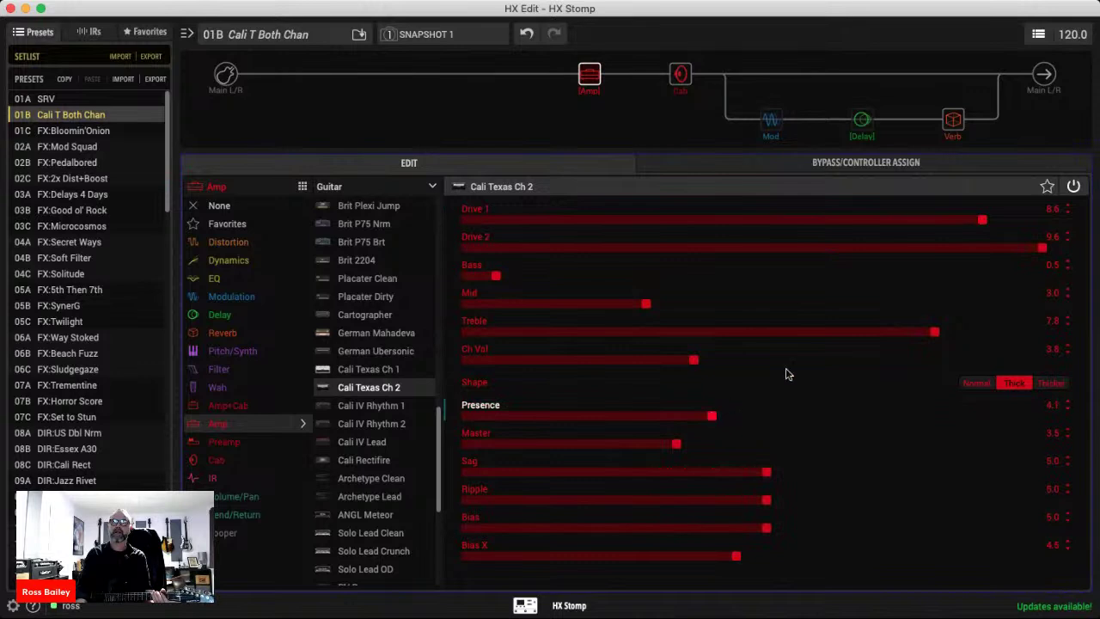
pyautogui.moveTo(936, 333); pyautogui.dragTo(965, 334)
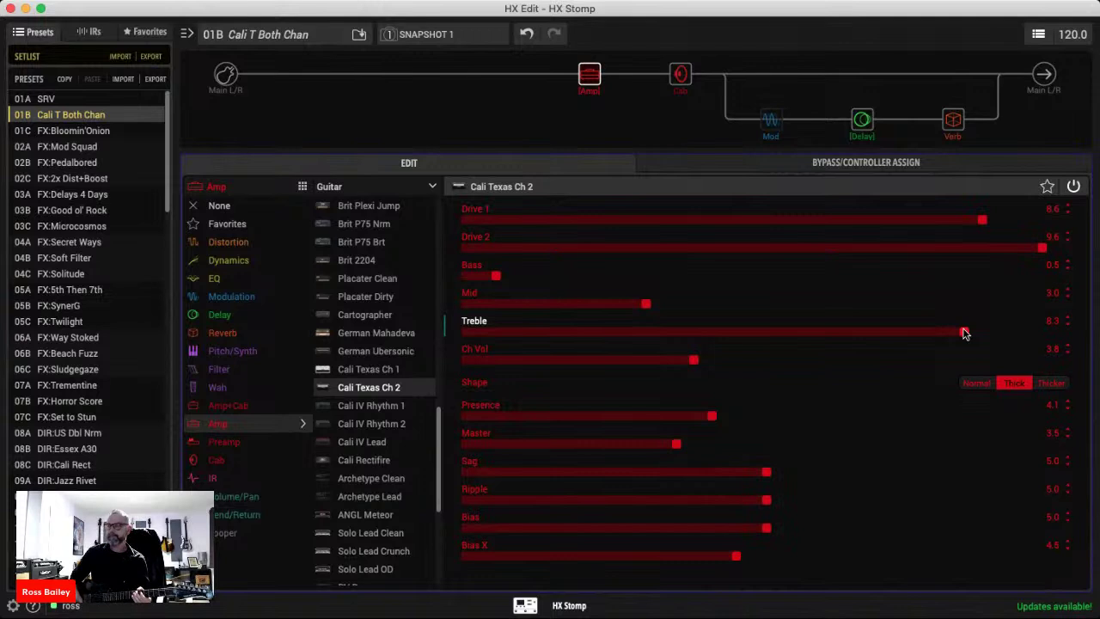
pyautogui.moveTo(646, 303); pyautogui.dragTo(798, 305)
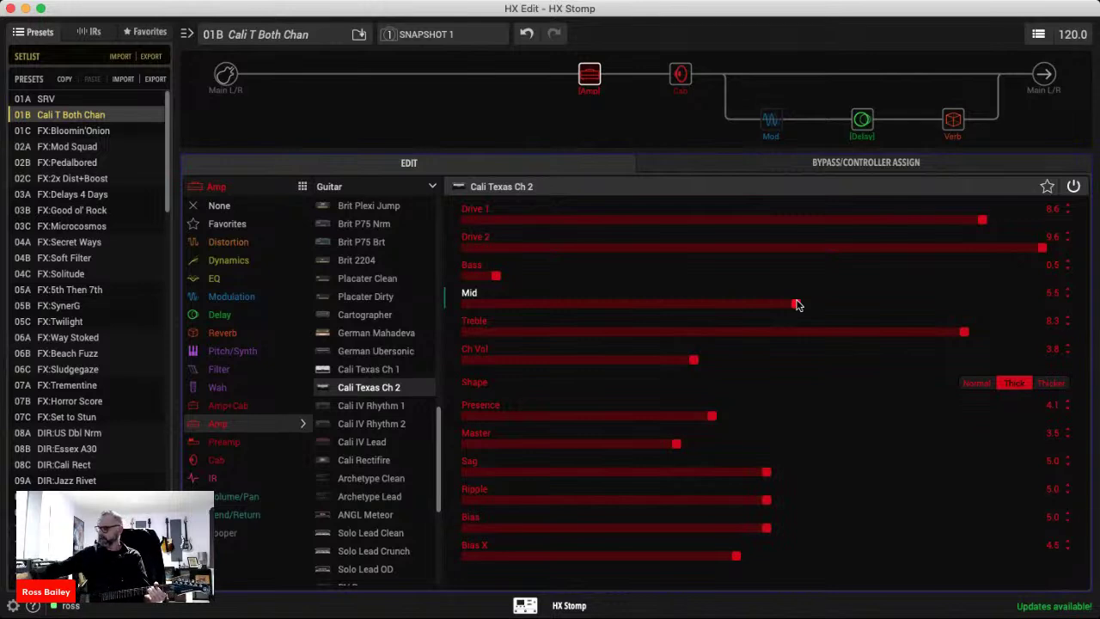
pyautogui.moveTo(710, 361); pyautogui.dragTo(760, 362)
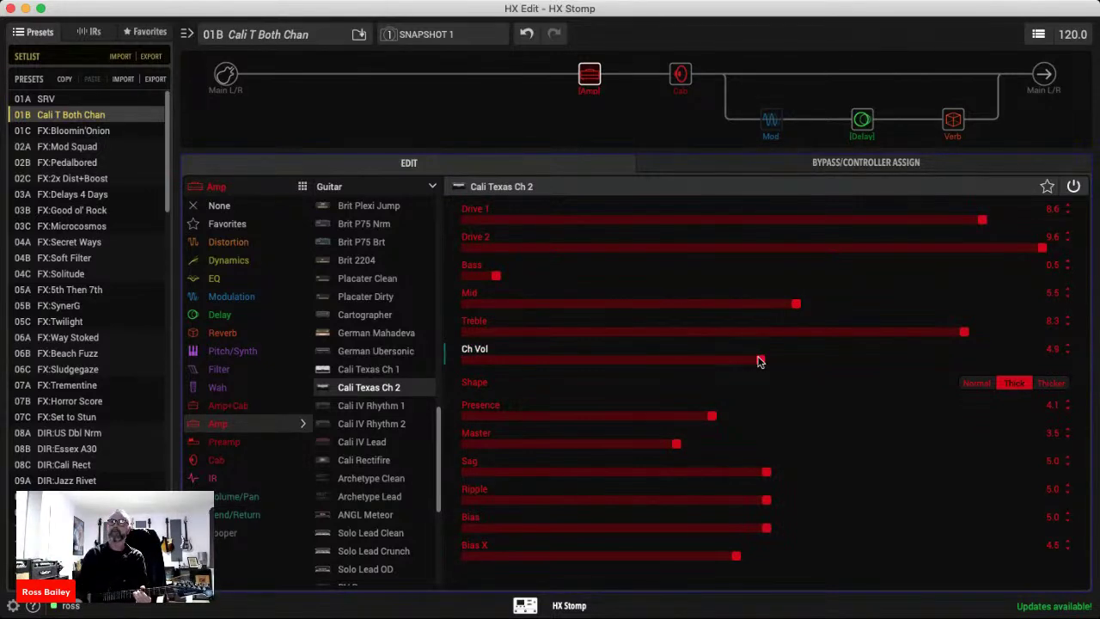
# Set the amp's Drive 1 to 9.3, Drive 2 to 10.0, Treble to 9.7 and Ch Vol to 3.6.
pyautogui.moveTo(983, 220); pyautogui.dragTo(1096, 251)
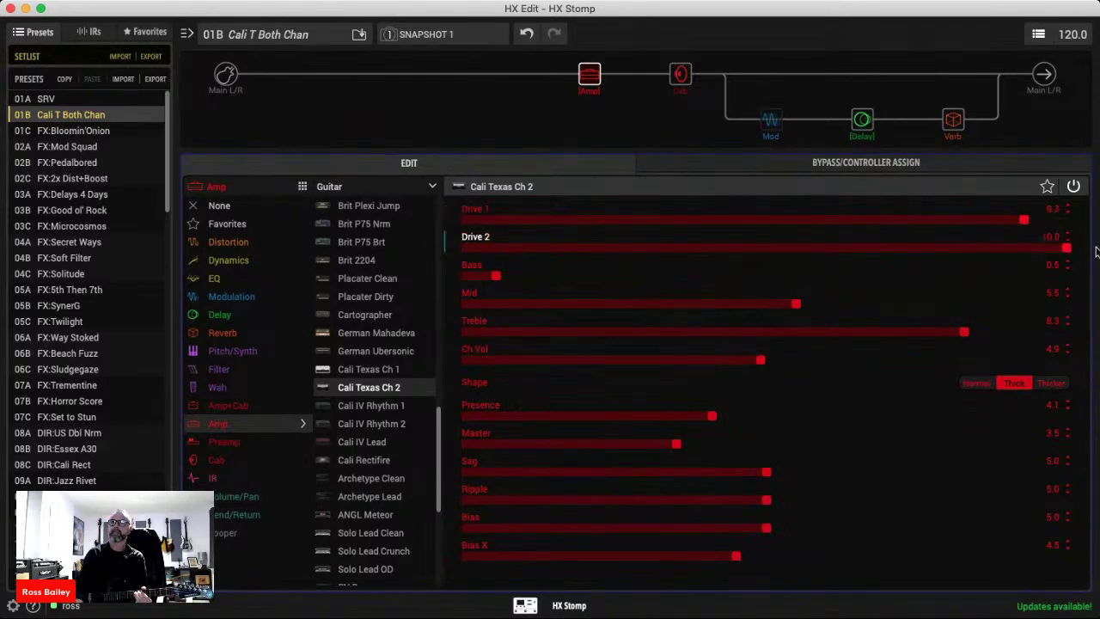
pyautogui.click(1015, 221)
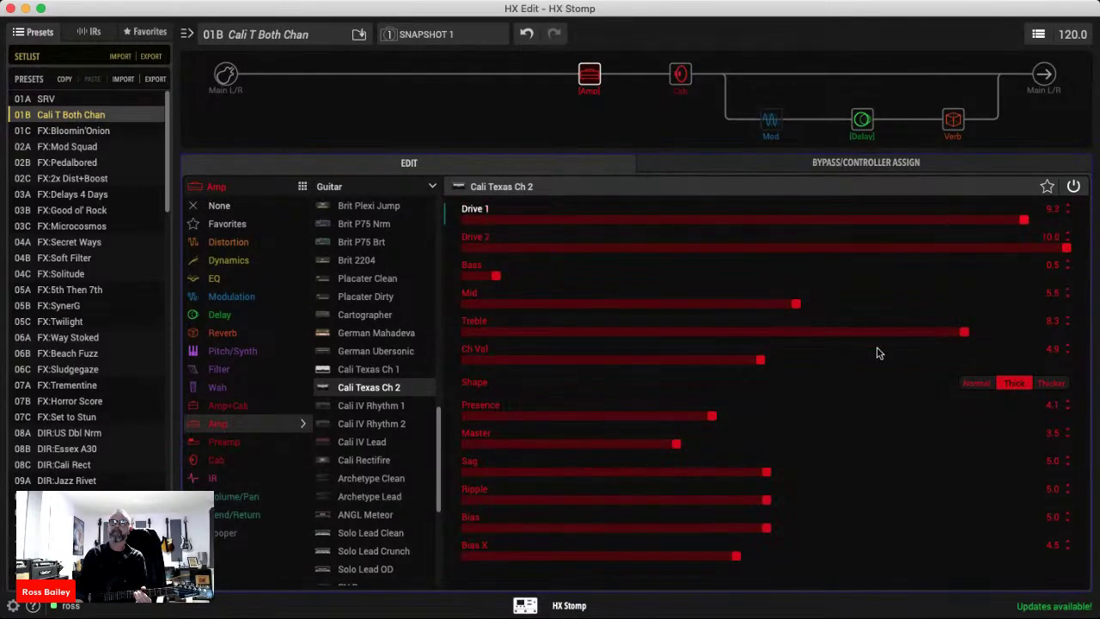
pyautogui.moveTo(982, 332); pyautogui.dragTo(1047, 334)
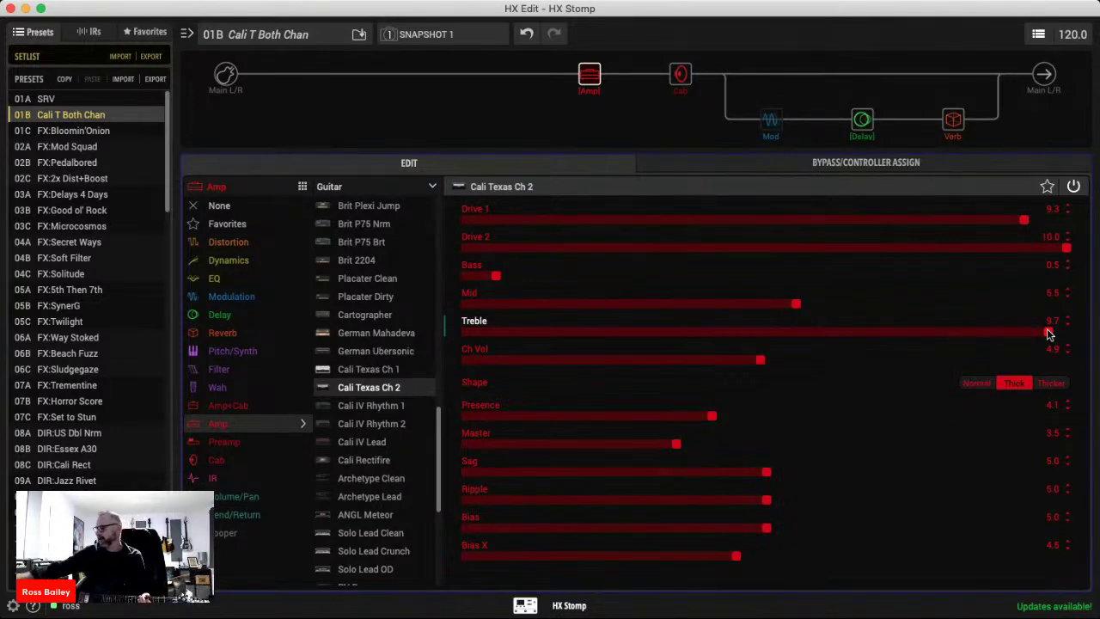
pyautogui.moveTo(757, 358); pyautogui.dragTo(681, 361)
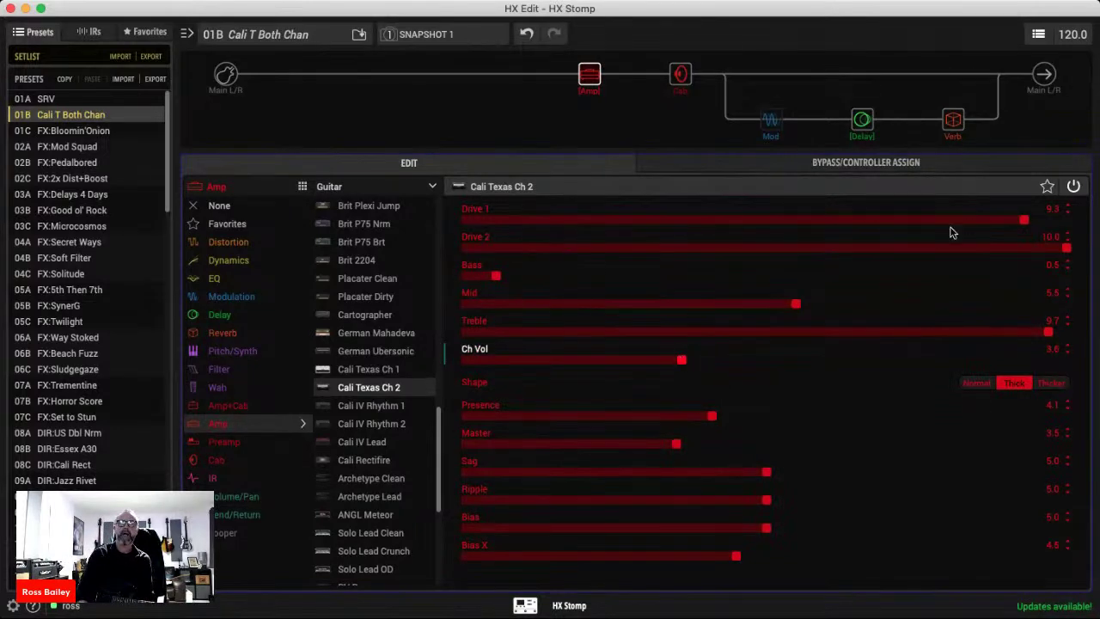
# Set the amp's Drive 2 to 6.0, Drive 1 to 5.7 and Mid to 4.7, and remove the Mod block from the parallel path.
pyautogui.moveTo(837, 243)
pyautogui.mouseDown()
pyautogui.moveTo(728, 247)
pyautogui.moveTo(745, 223)
pyautogui.moveTo(719, 222)
pyautogui.moveTo(827, 248)
pyautogui.mouseUp()
pyautogui.moveTo(750, 223); pyautogui.dragTo(808, 221)
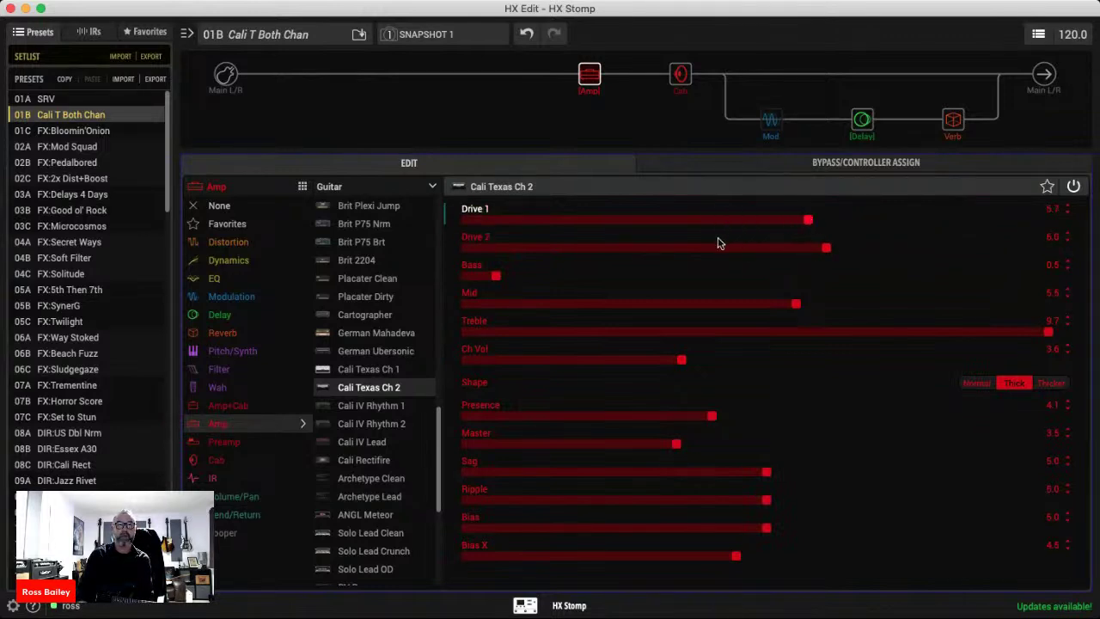
pyautogui.moveTo(778, 307); pyautogui.dragTo(748, 306)
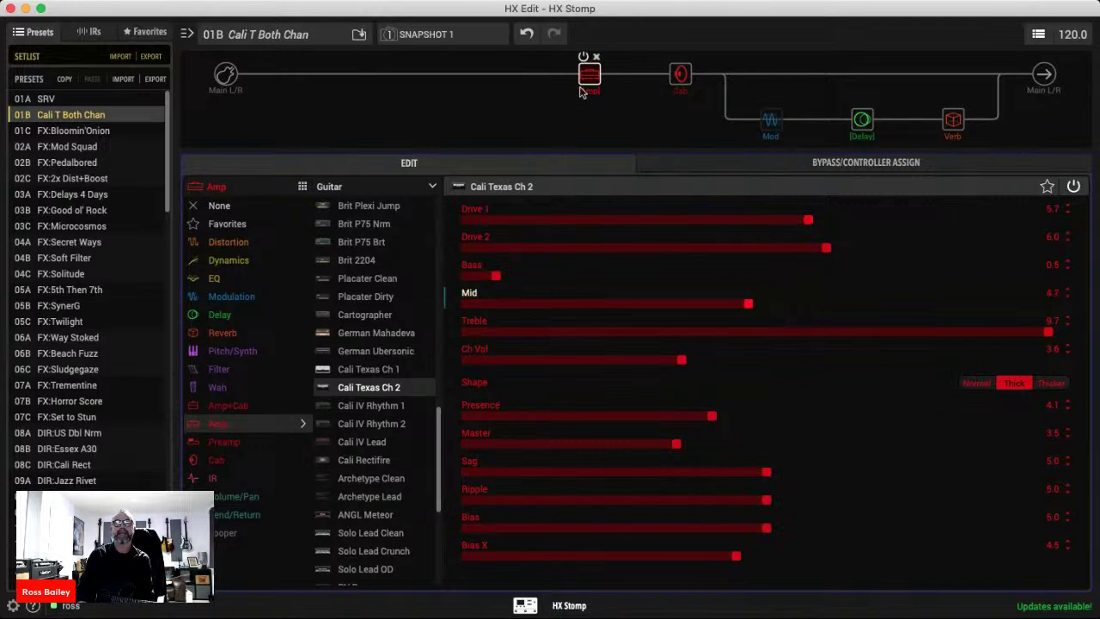
pyautogui.moveTo(784, 125)
pyautogui.click(778, 101)
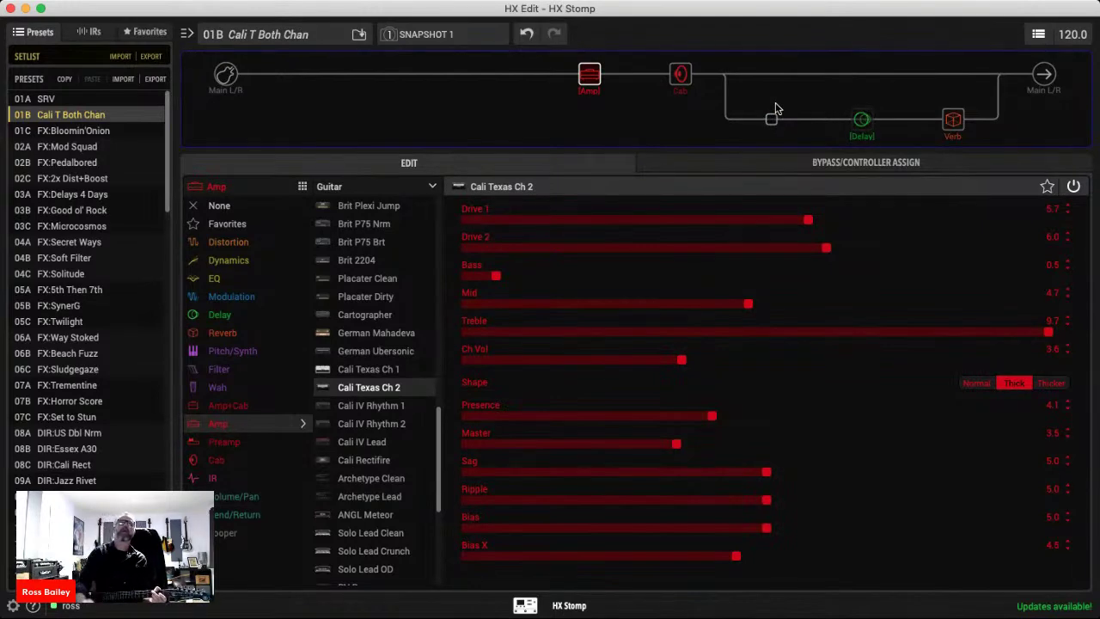
# Set the amp's Ch Vol to 3.8, Shape to Normal, Presence to 5.2 and Treble to 7.7.
pyautogui.moveTo(693, 360)
pyautogui.mouseDown()
pyautogui.moveTo(712, 361)
pyautogui.moveTo(694, 367)
pyautogui.mouseUp()
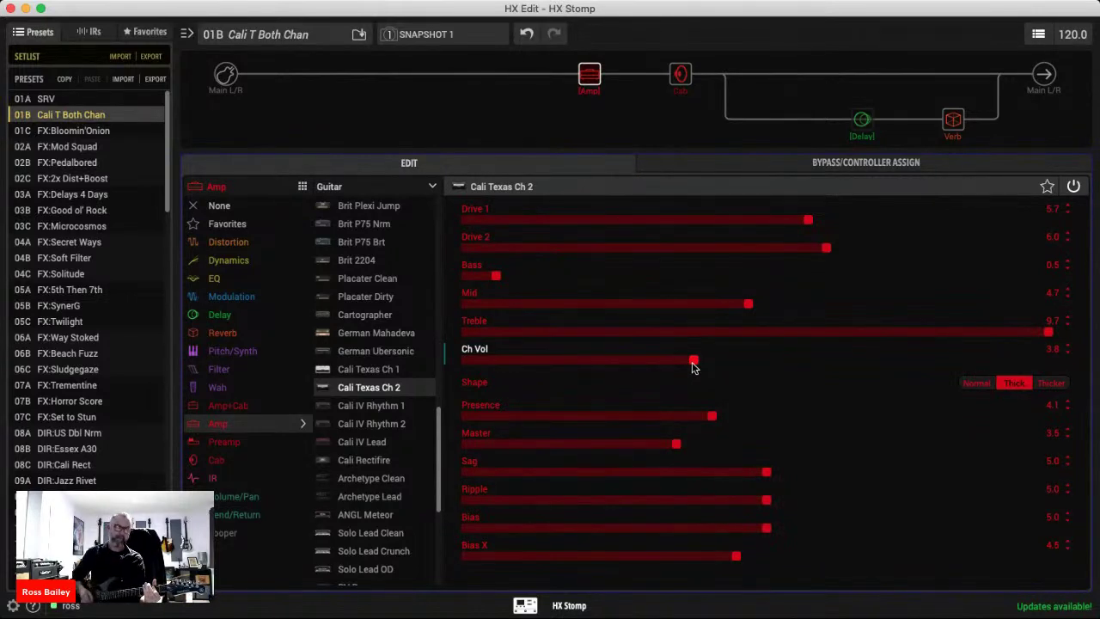
pyautogui.click(980, 386)
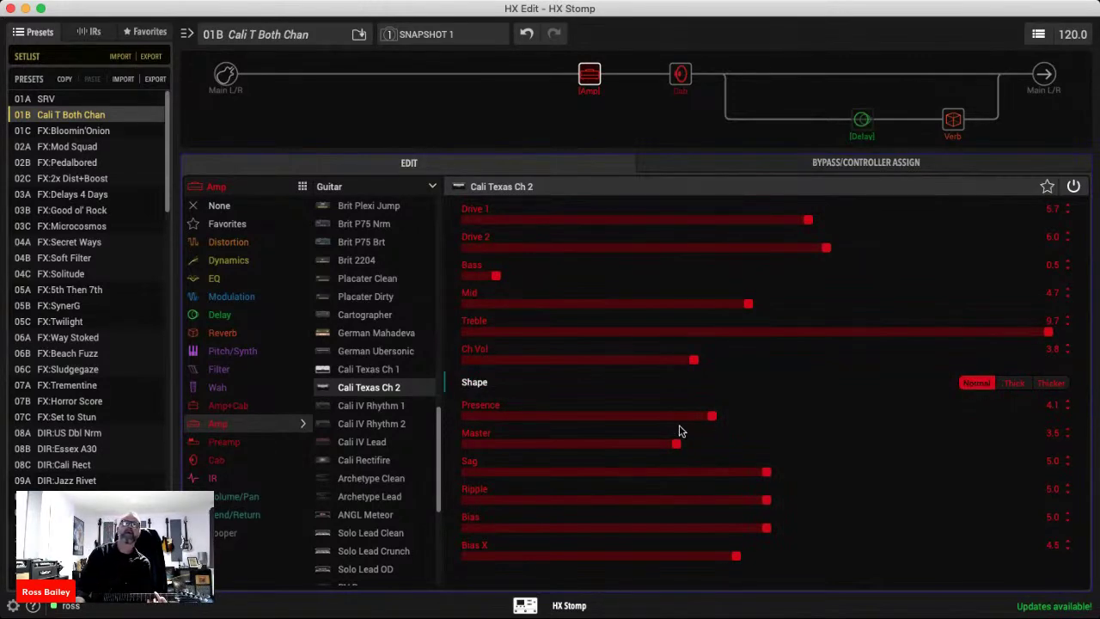
pyautogui.moveTo(724, 416); pyautogui.dragTo(778, 416)
pyautogui.click(928, 334)
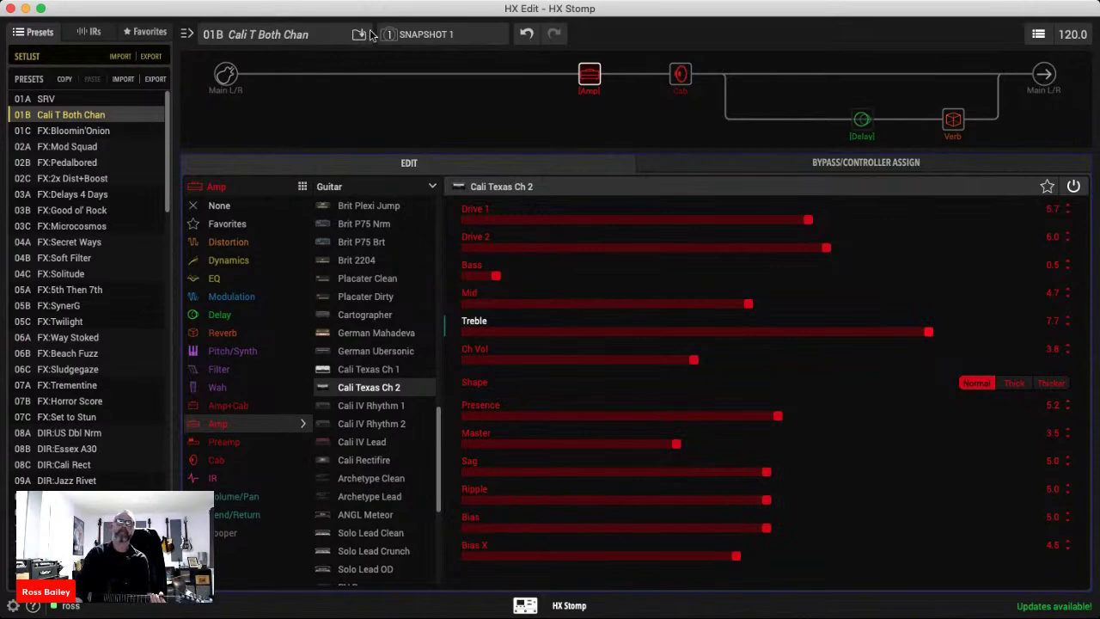
# Try an Arbitrator Fuzz before the amp with Fuzz at 5.3 and Level at 10.0, and remove it again.
pyautogui.click(499, 76)
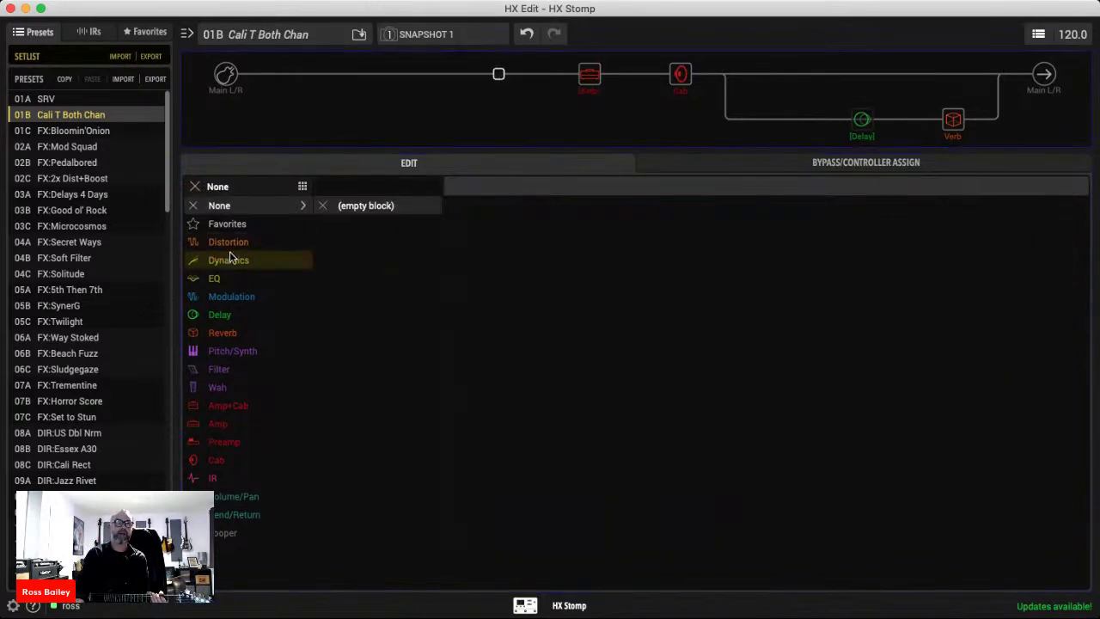
pyautogui.moveTo(241, 249)
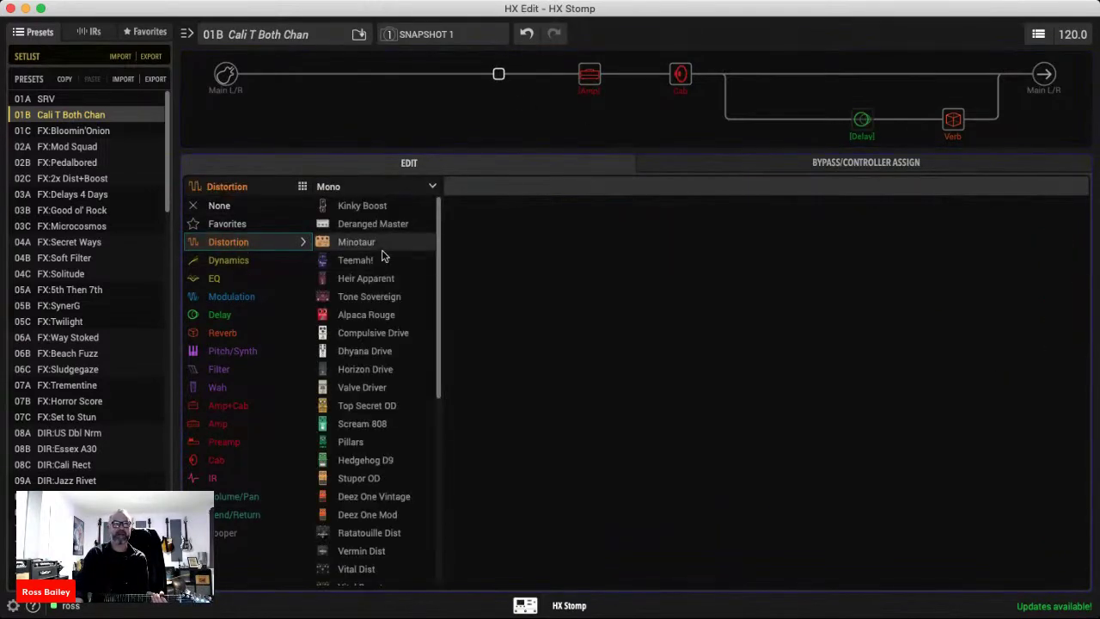
pyautogui.scroll(-1, 382, 483)
pyautogui.scroll(-8, 383, 487)
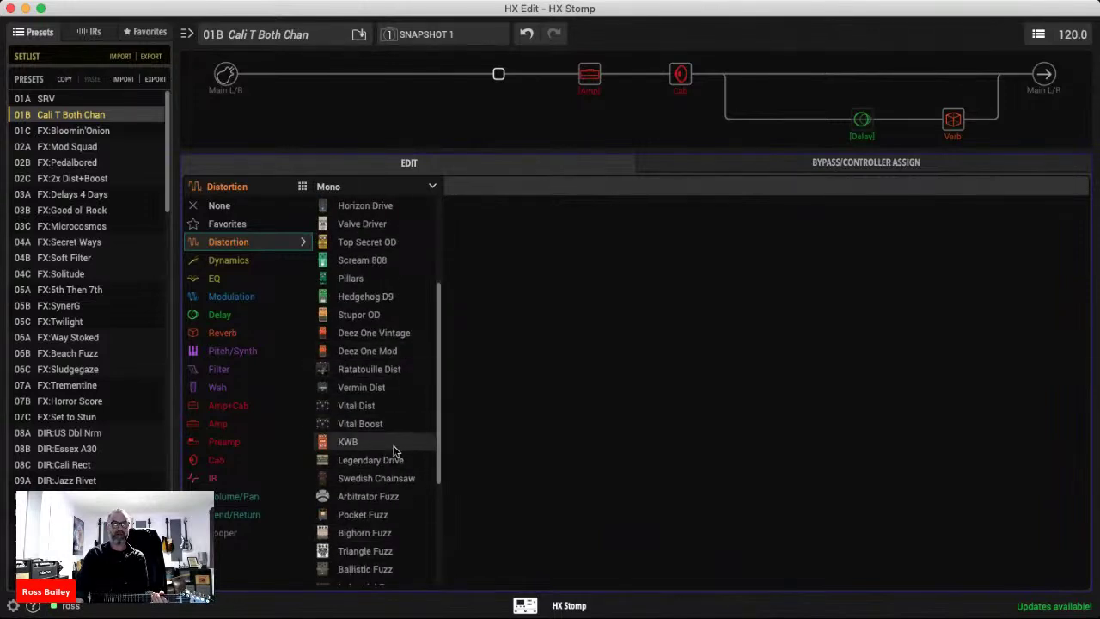
pyautogui.click(389, 496)
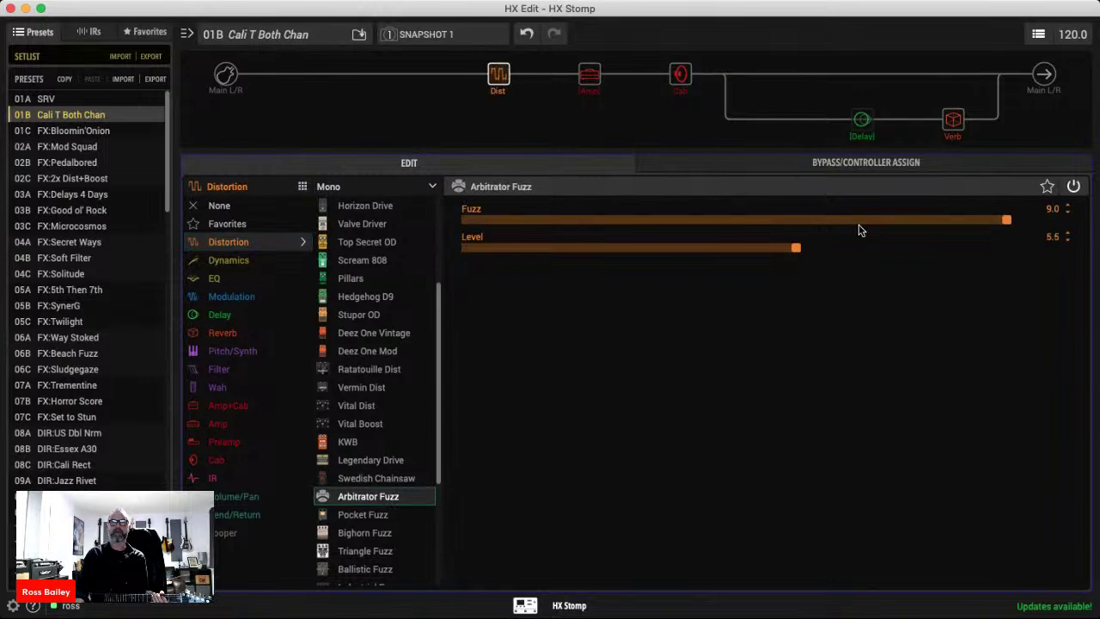
pyautogui.moveTo(852, 225); pyautogui.dragTo(1067, 249)
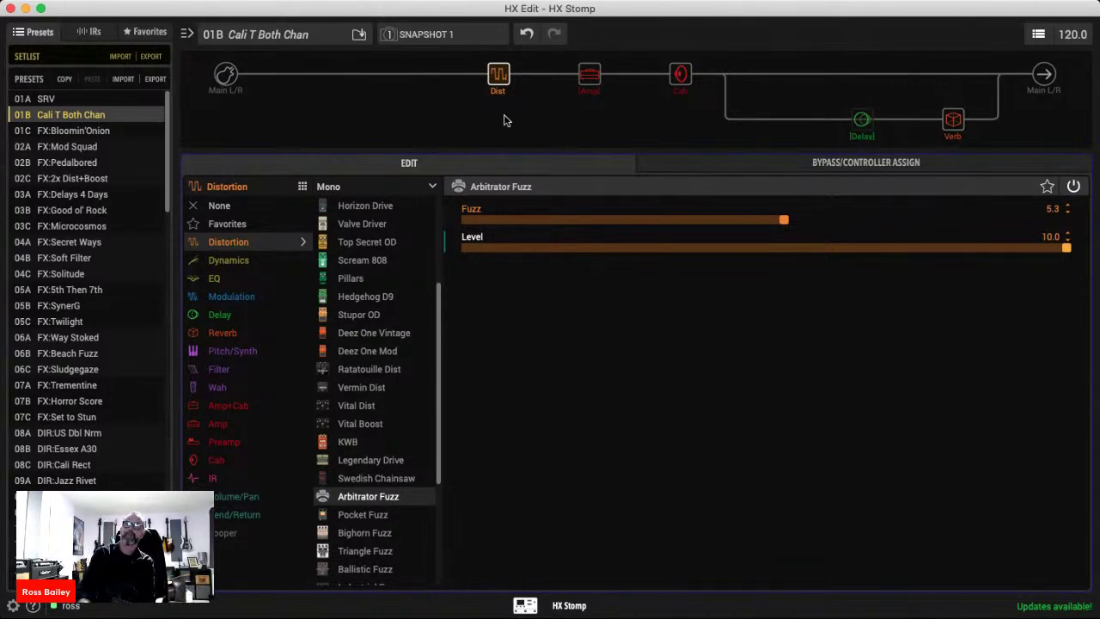
pyautogui.click(507, 58)
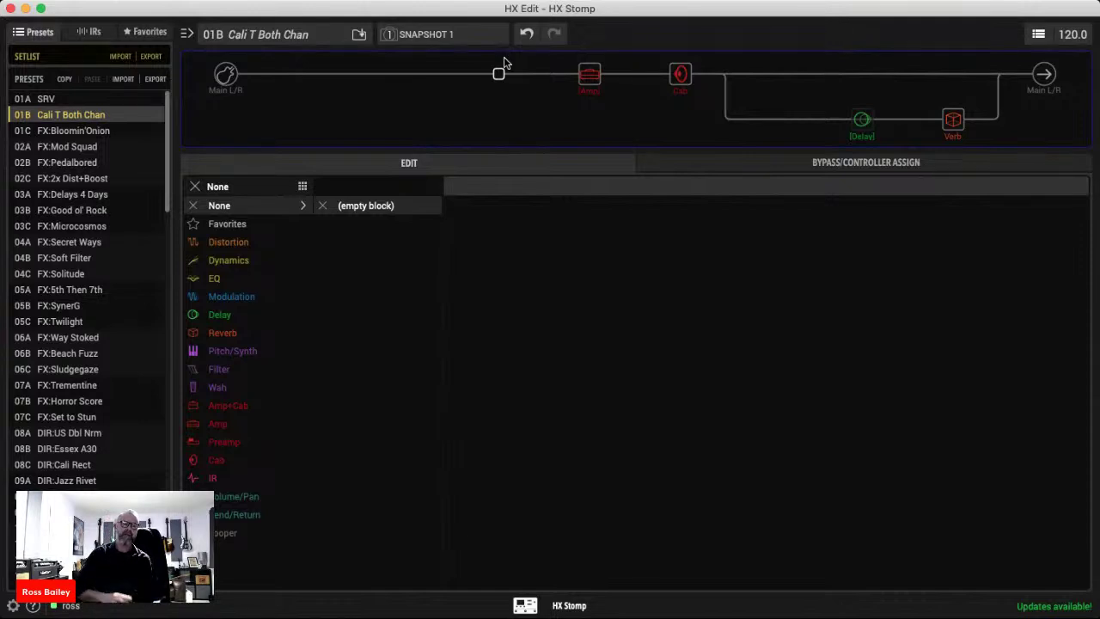
pyautogui.click(590, 76)
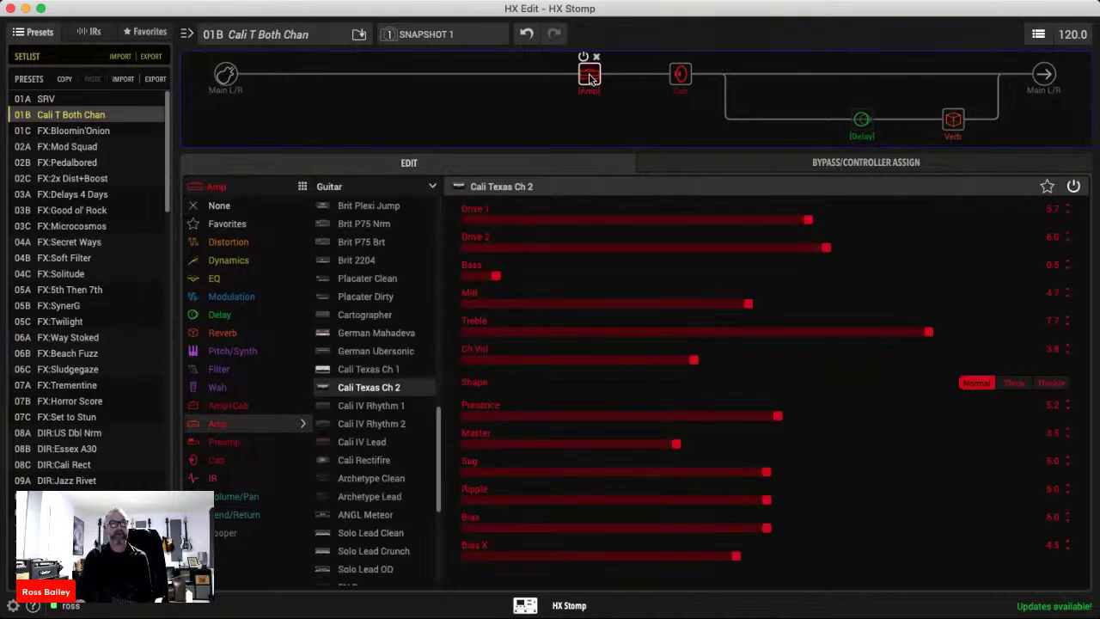
# Add a mono Deez One Mod distortion before the amp and set its Drive and Level to 2.6.
pyautogui.click(497, 76)
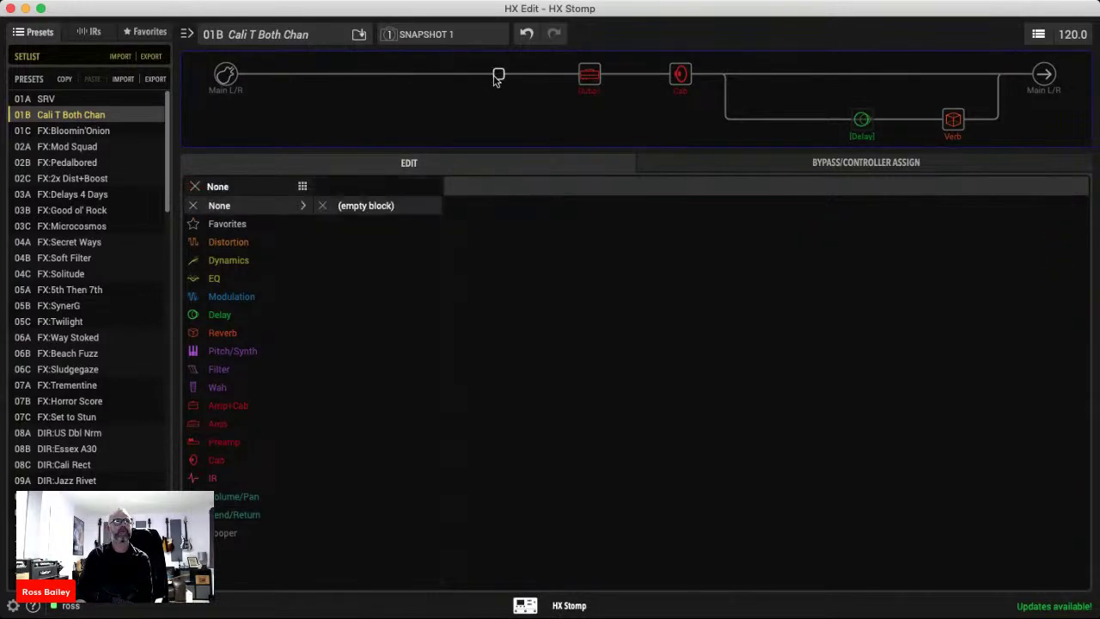
pyautogui.click(217, 243)
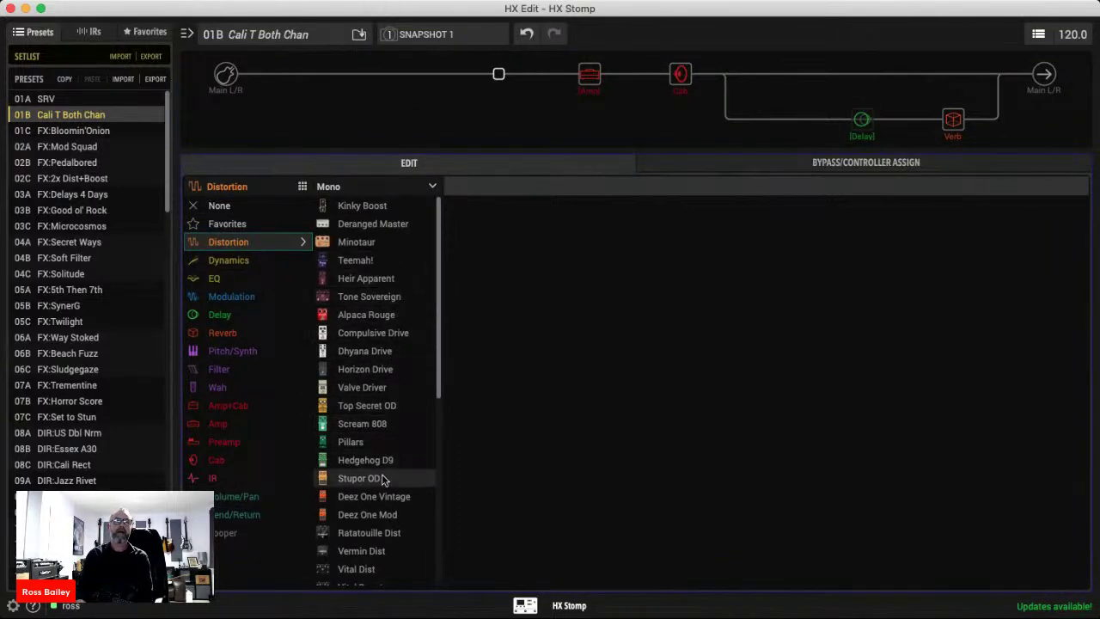
pyautogui.click(386, 514)
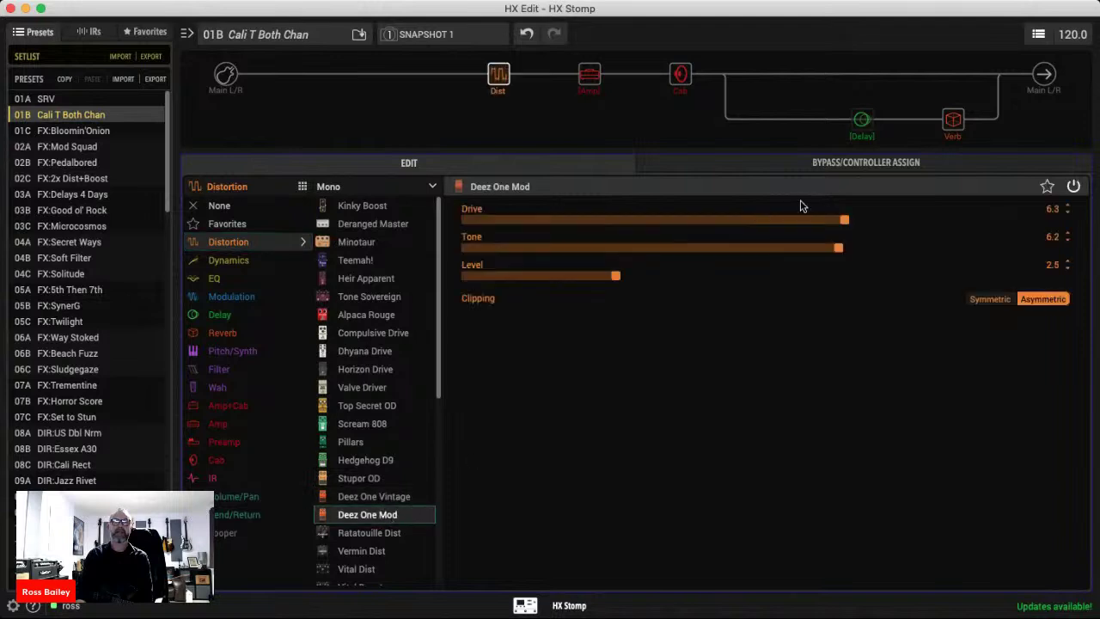
pyautogui.moveTo(799, 219); pyautogui.dragTo(623, 227)
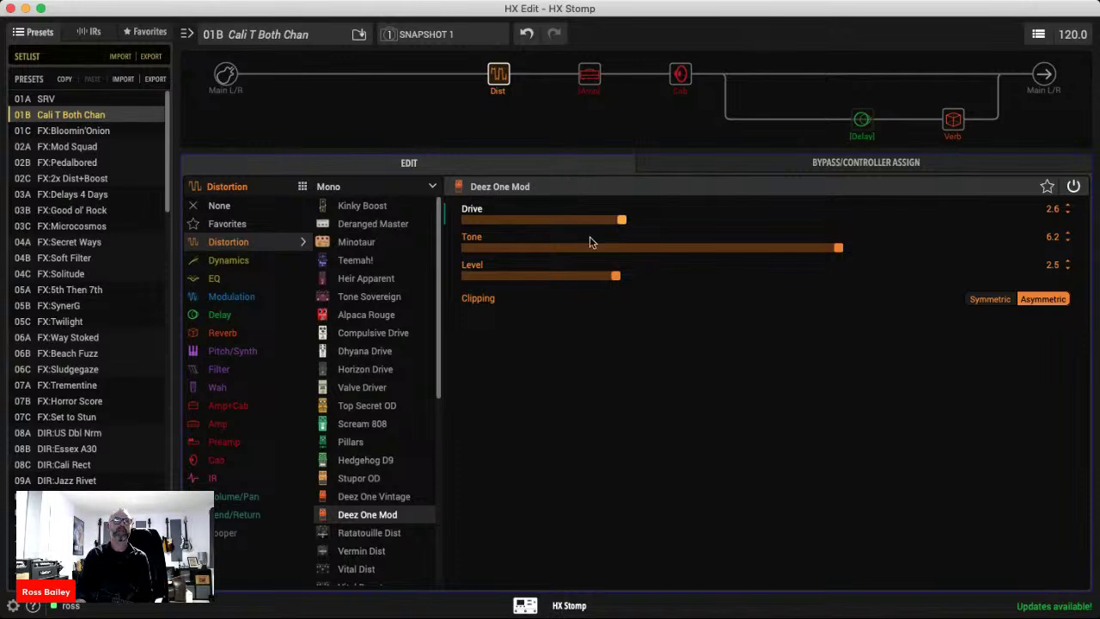
pyautogui.moveTo(615, 281); pyautogui.dragTo(621, 282)
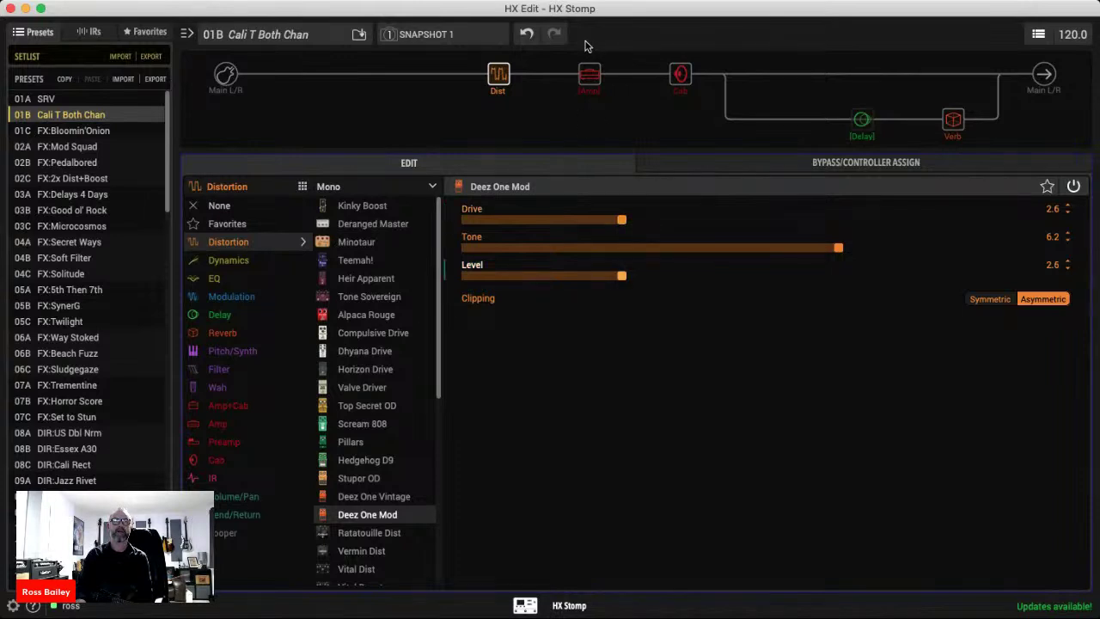
# Bypass the Deez One Mod and set the amp's Drive 1 to 6.3 and Treble to 8.9.
pyautogui.click(493, 58)
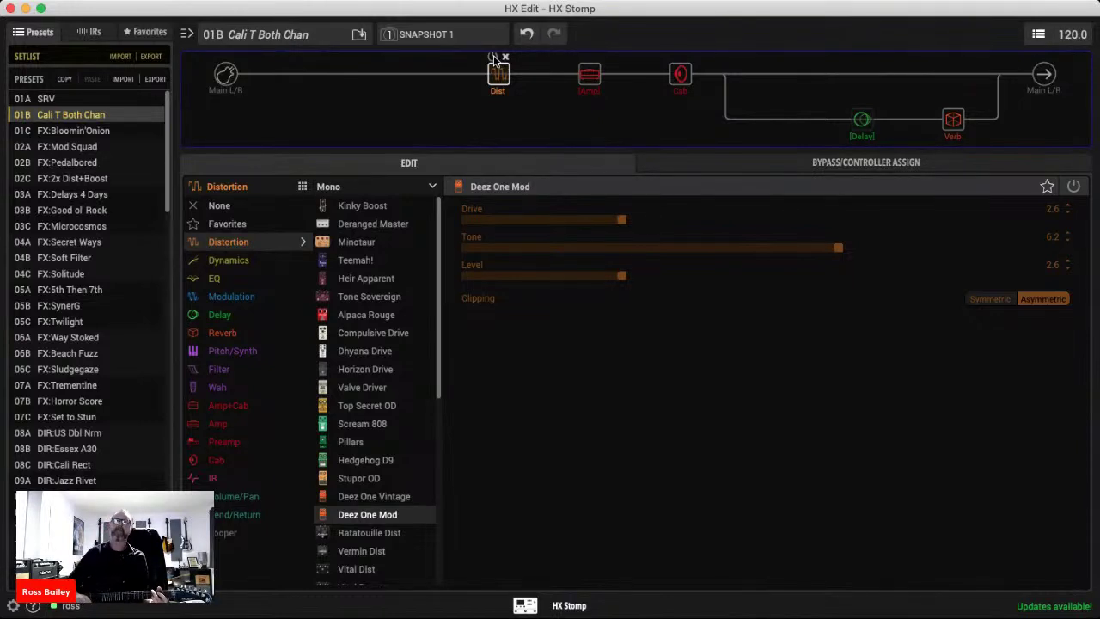
pyautogui.click(590, 73)
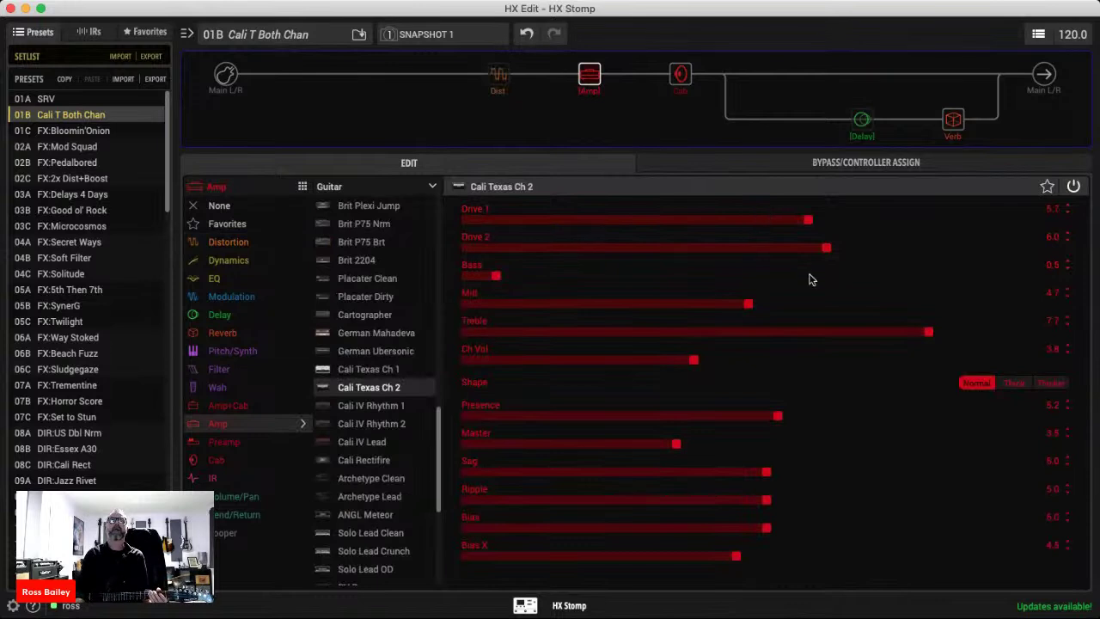
pyautogui.moveTo(808, 230); pyautogui.dragTo(845, 227)
pyautogui.click(944, 331)
pyautogui.click(1000, 331)
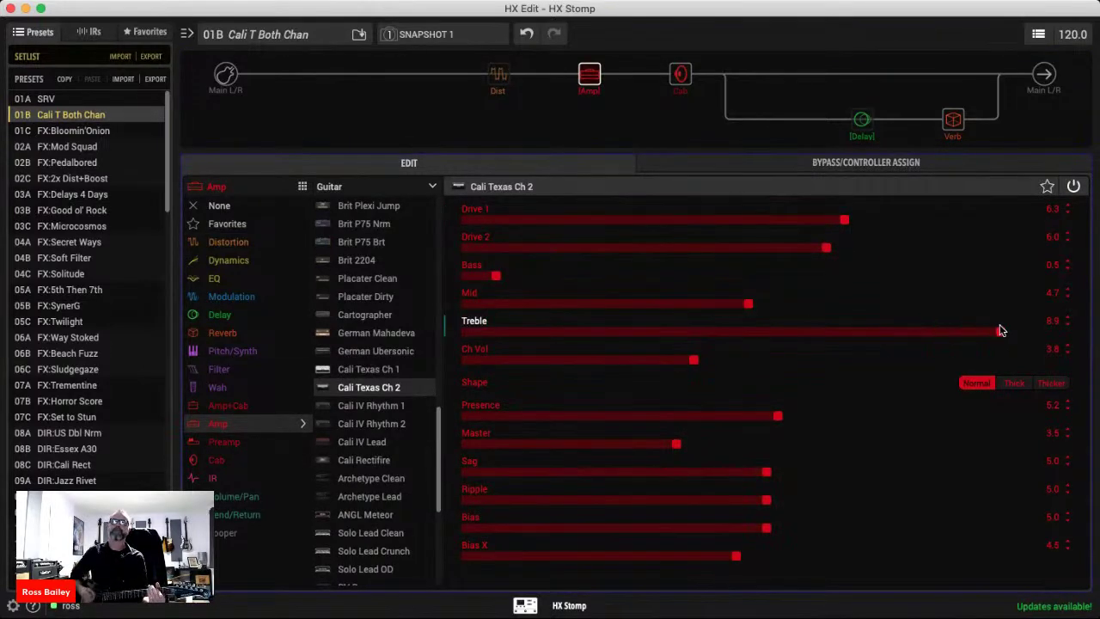
# Set the amp's Bass to 3.8, Mid to 3.9, Presence to 6.9, Drive 2 to 4.9 and Drive 1 to 5.0.
pyautogui.moveTo(516, 275); pyautogui.dragTo(651, 276)
pyautogui.click(698, 304)
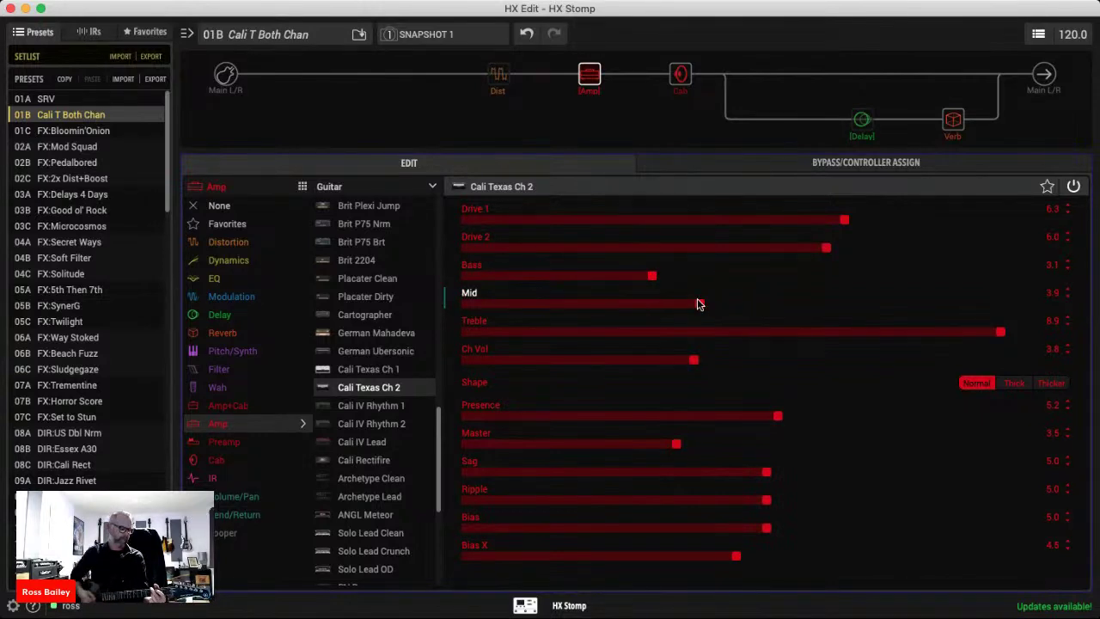
pyautogui.moveTo(778, 416); pyautogui.dragTo(883, 416)
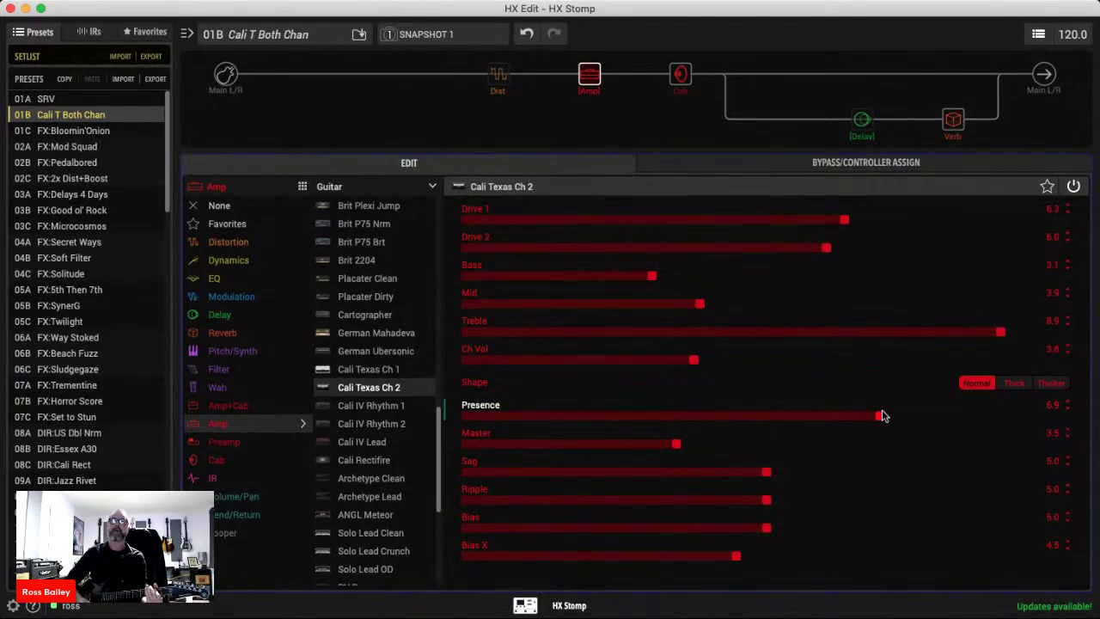
pyautogui.moveTo(806, 248); pyautogui.dragTo(770, 222)
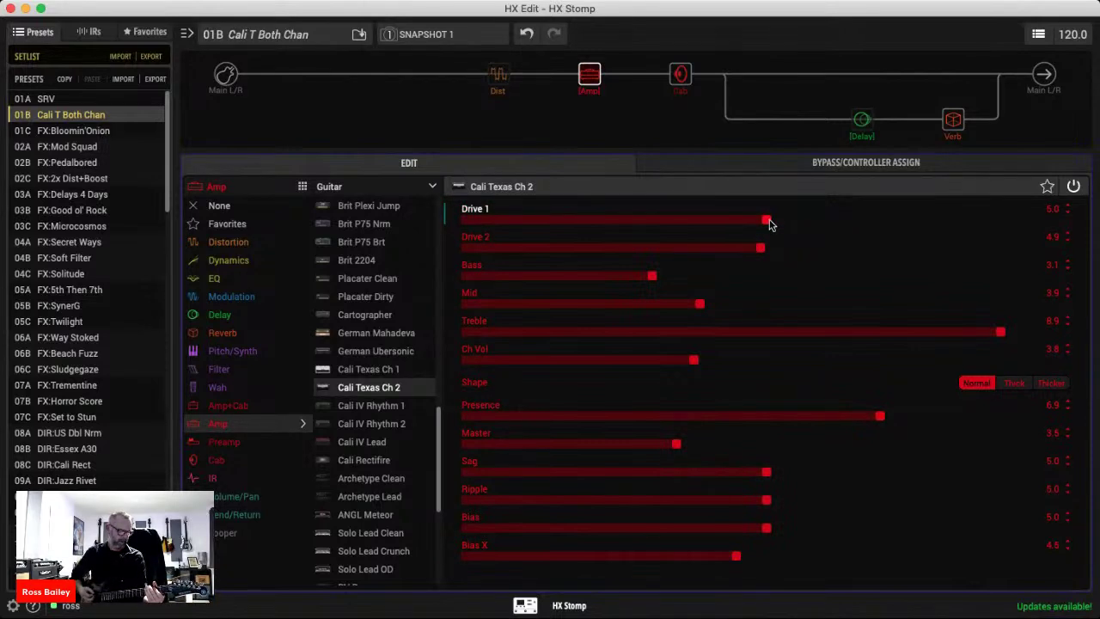
pyautogui.moveTo(676, 277); pyautogui.dragTo(694, 277)
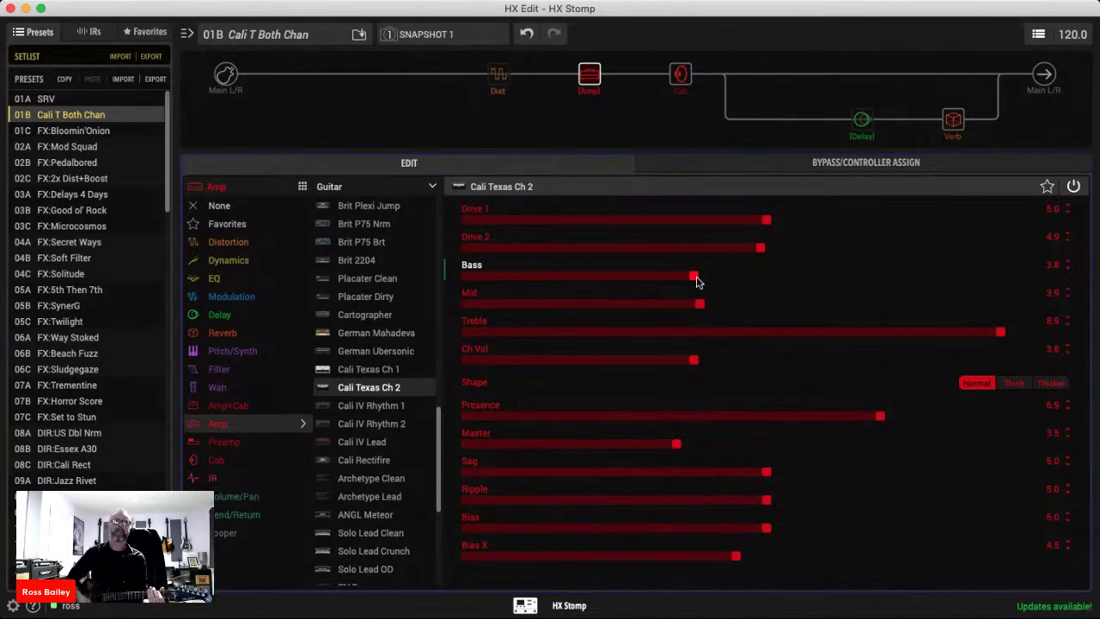
# Re-enable the Deez One Mod, set its Level to 5.8 and Drive to 2.7, and reselect the amp block.
pyautogui.moveTo(496, 60)
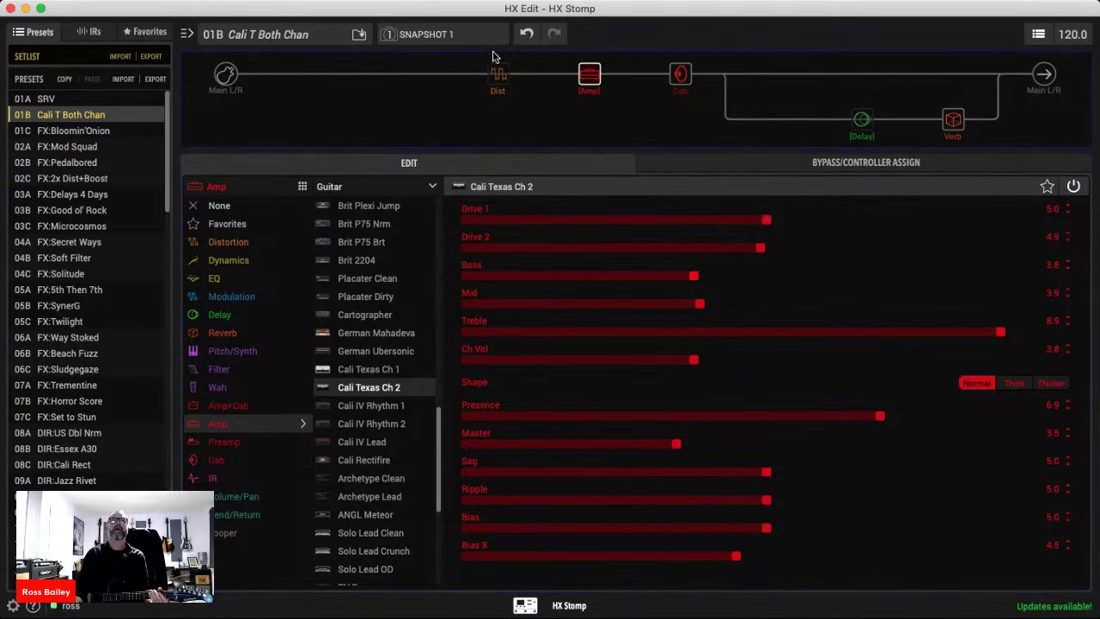
pyautogui.click(494, 58)
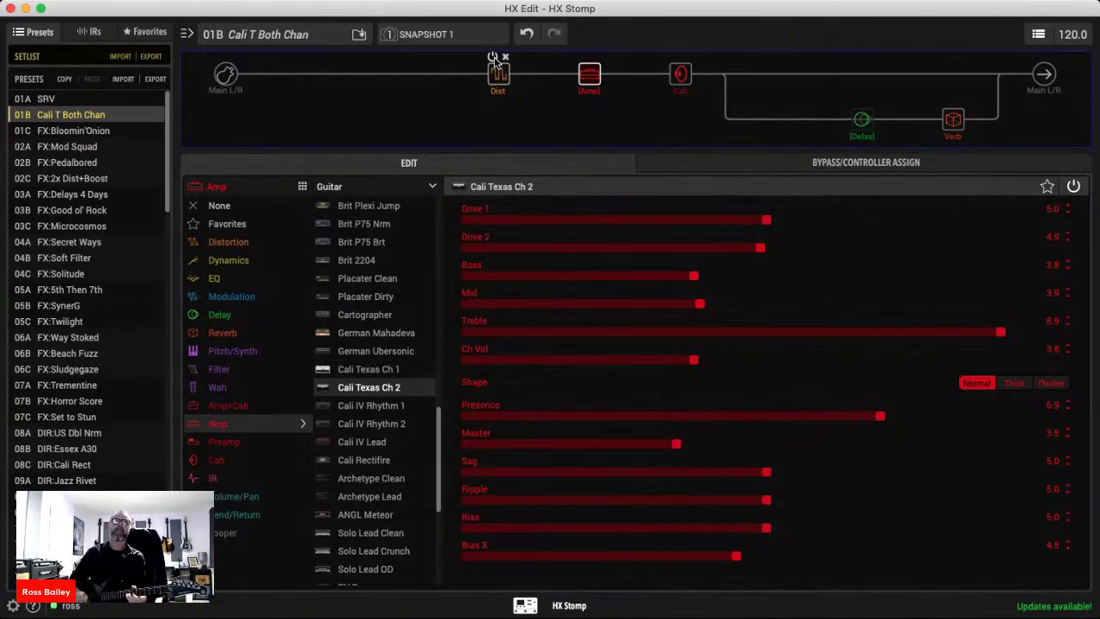
pyautogui.click(505, 73)
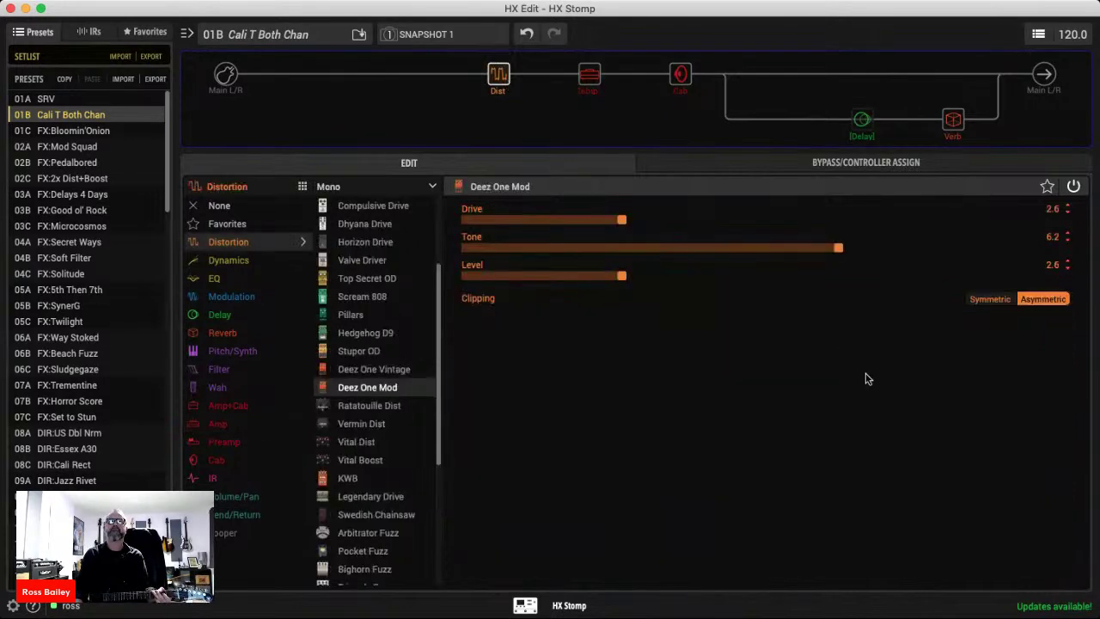
pyautogui.click(815, 274)
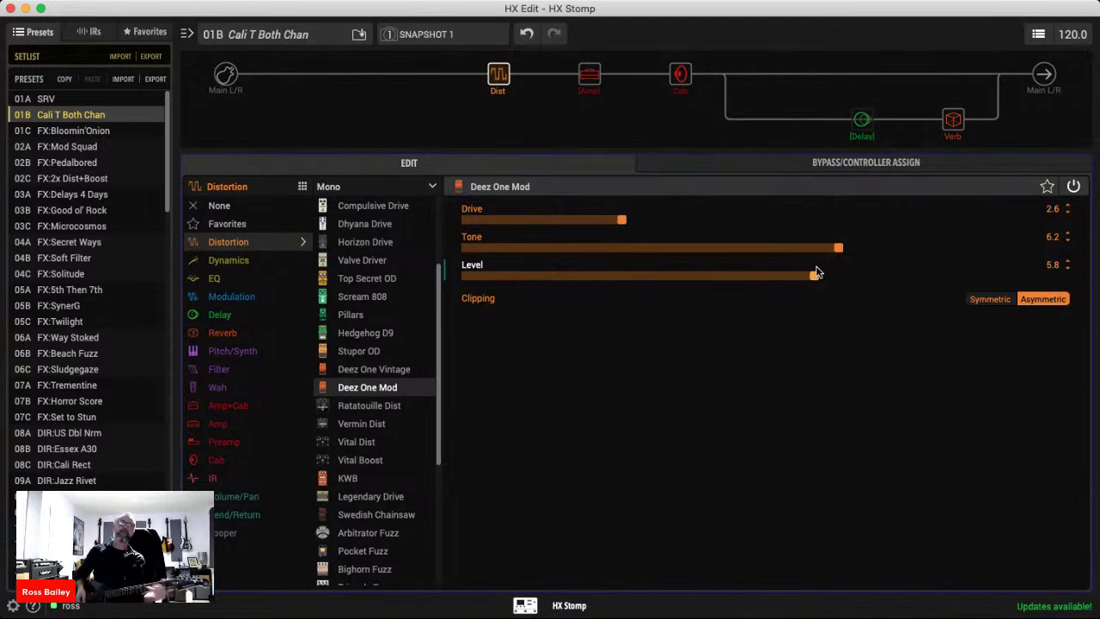
pyautogui.moveTo(592, 218); pyautogui.dragTo(626, 219)
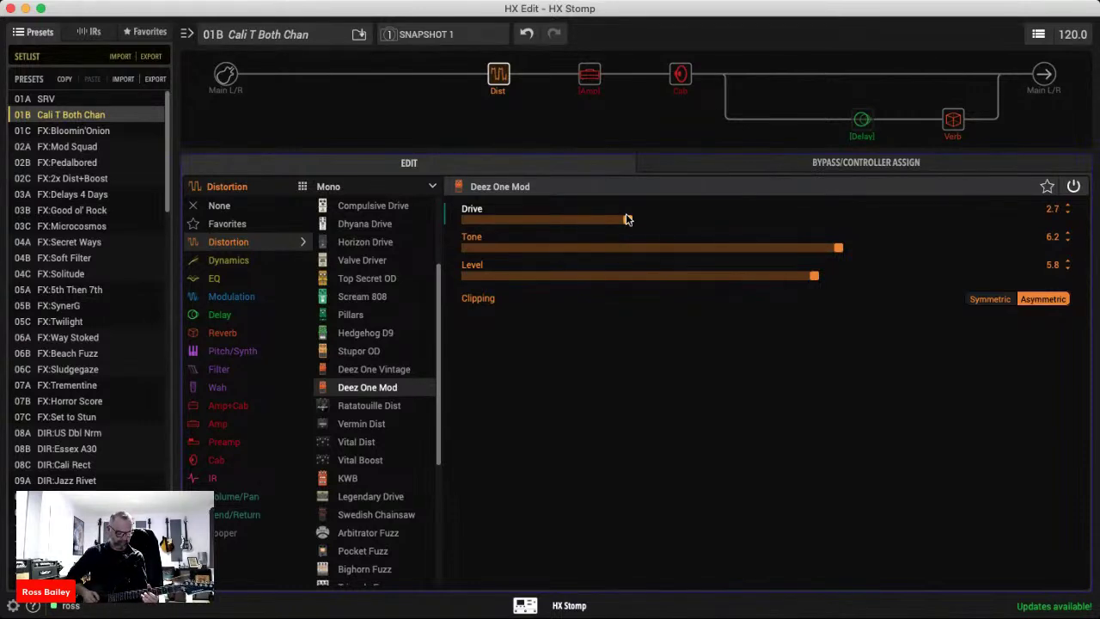
pyautogui.press('Right')
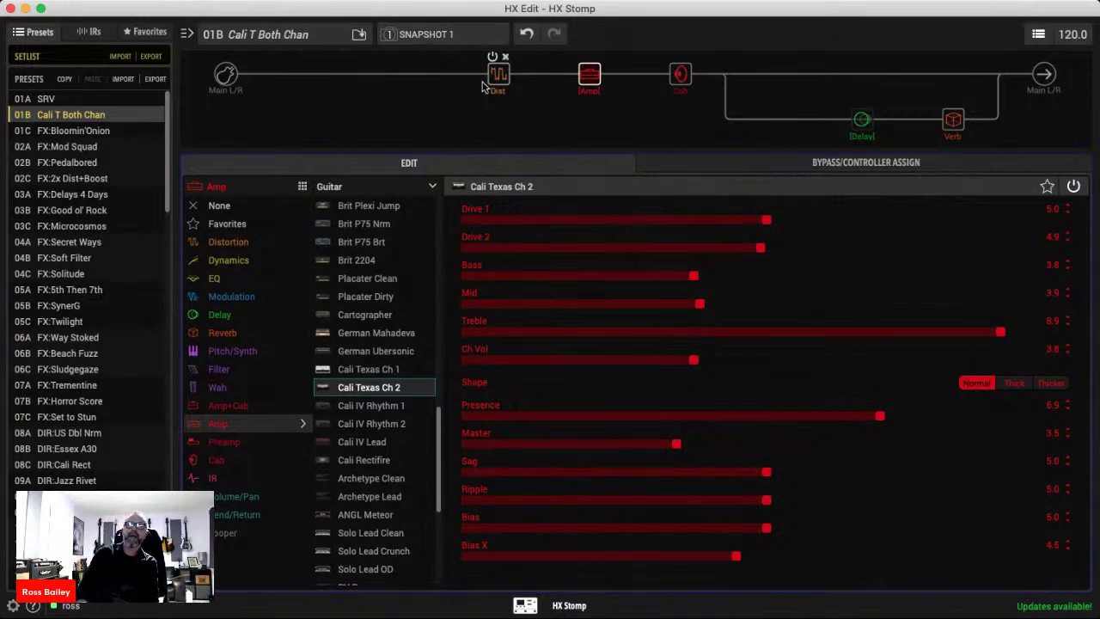
# Reload preset Cali T Both Chan and set Cali Texas Ch 1's Drive, Mid, Treble, Presence and Ch Vol to 5.0.
pyautogui.click(49, 117)
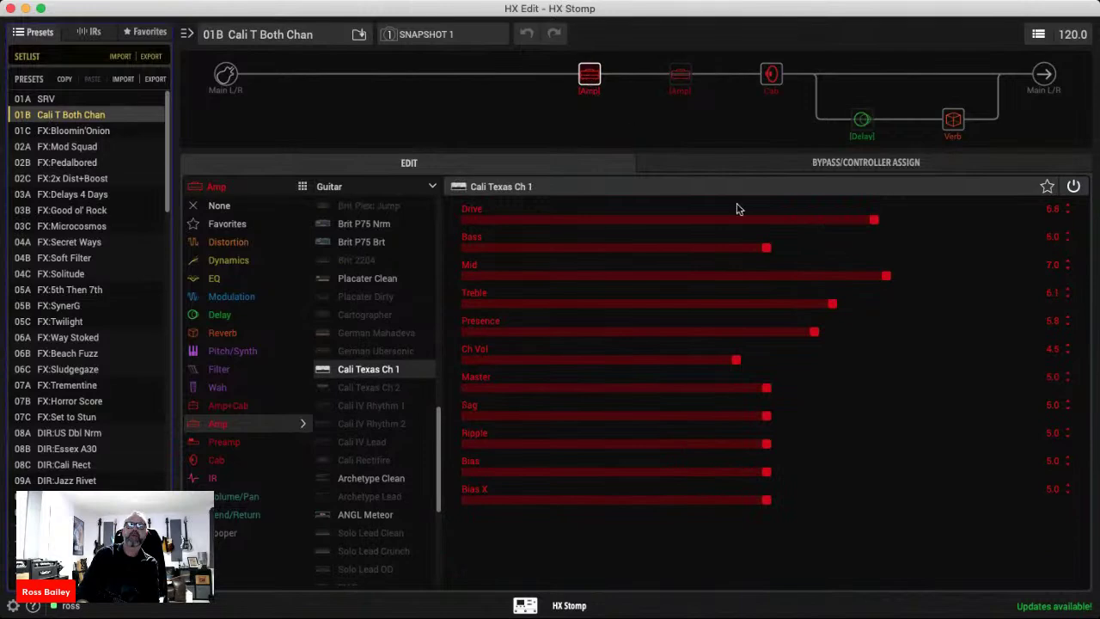
pyautogui.click(769, 275)
pyautogui.moveTo(870, 216); pyautogui.dragTo(766, 220)
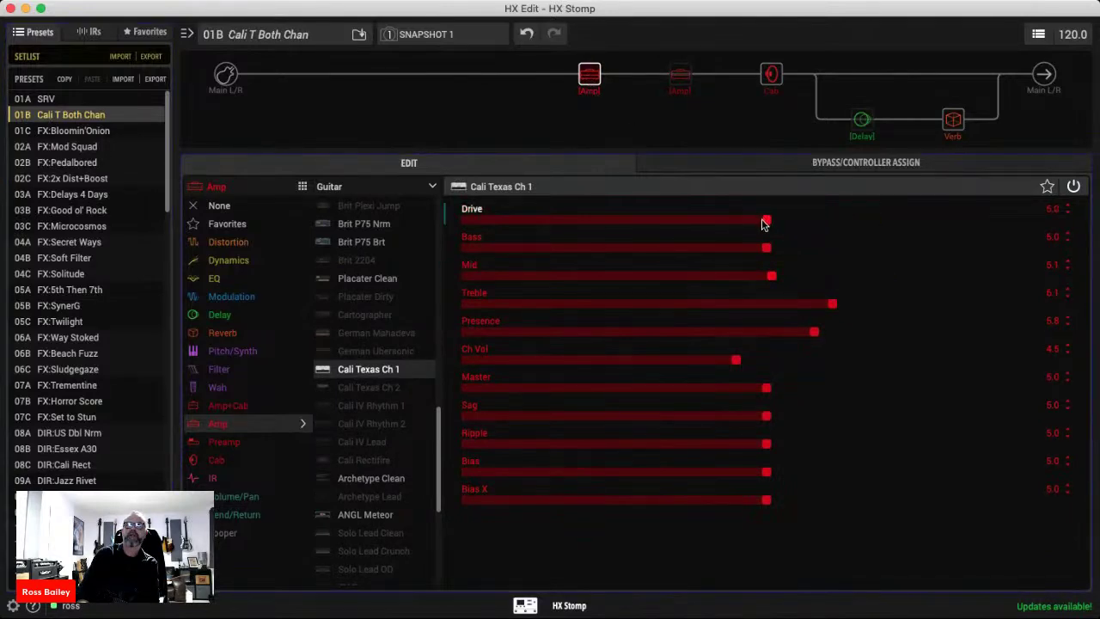
pyautogui.moveTo(771, 278); pyautogui.dragTo(766, 277)
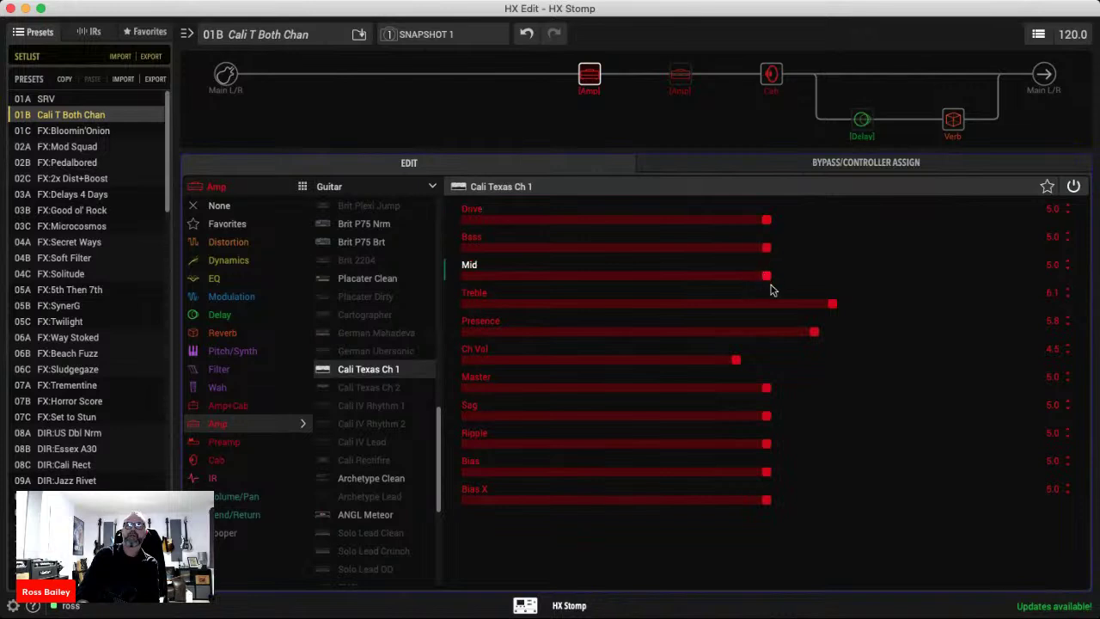
pyautogui.click(767, 306)
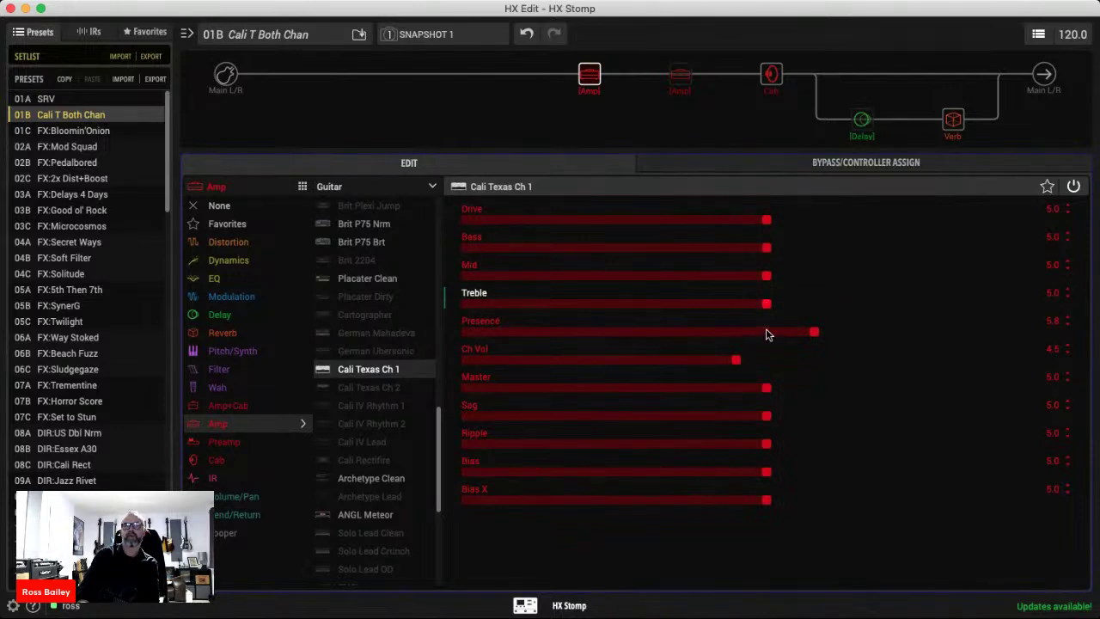
pyautogui.click(767, 333)
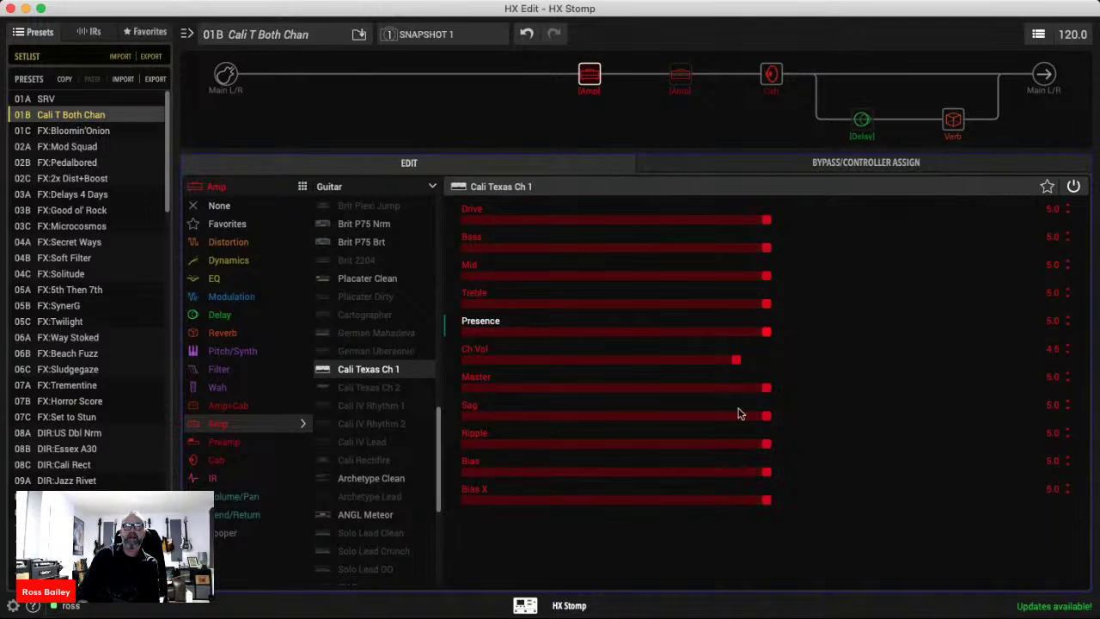
pyautogui.click(768, 360)
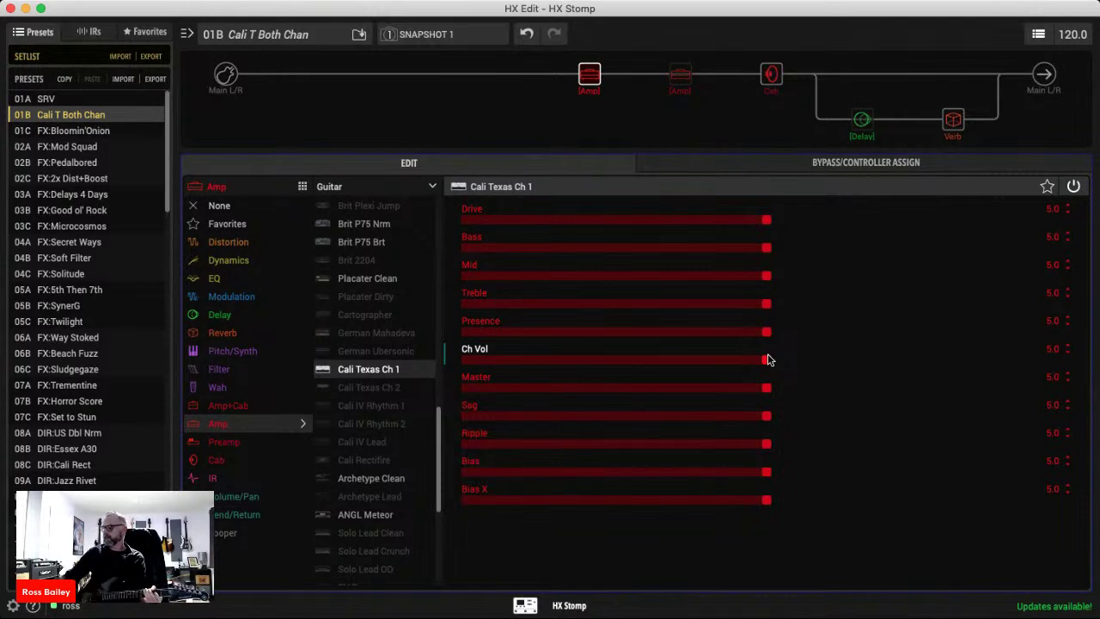
# Select the Cali Texas Ch 2 amp and set its Ch Vol to 4.5, Drive 1 to 6.7, Drive 2 to 7.4 and Bass to 3.6.
pyautogui.click(680, 70)
pyautogui.moveTo(877, 220); pyautogui.dragTo(764, 223)
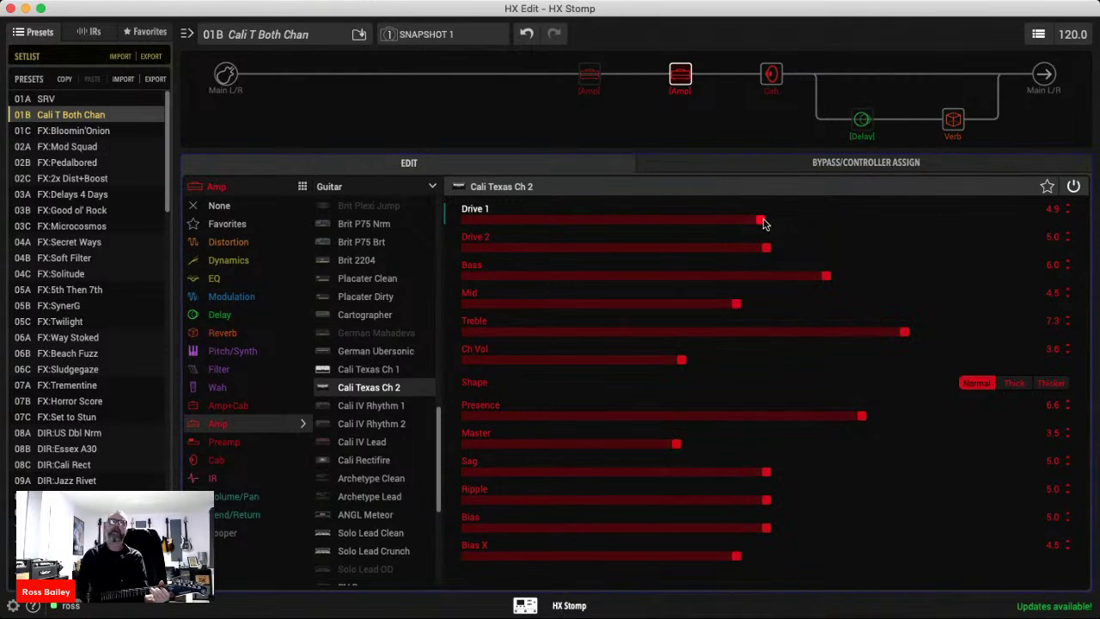
pyautogui.moveTo(692, 357); pyautogui.dragTo(734, 358)
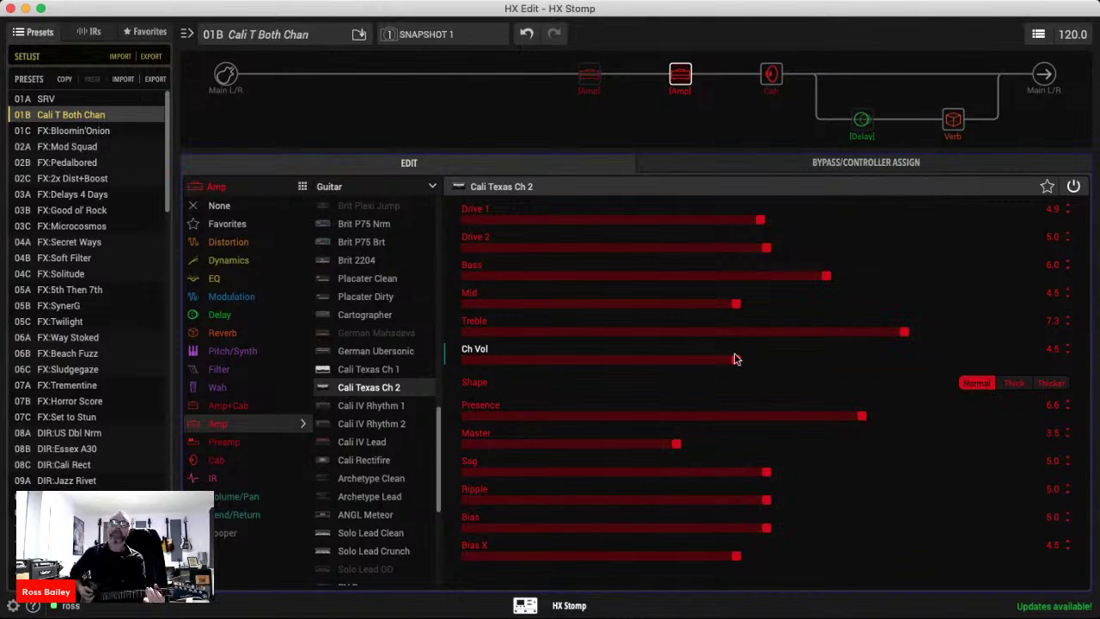
pyautogui.moveTo(788, 218); pyautogui.dragTo(868, 219)
pyautogui.moveTo(823, 249); pyautogui.dragTo(911, 246)
pyautogui.moveTo(824, 275); pyautogui.dragTo(681, 275)
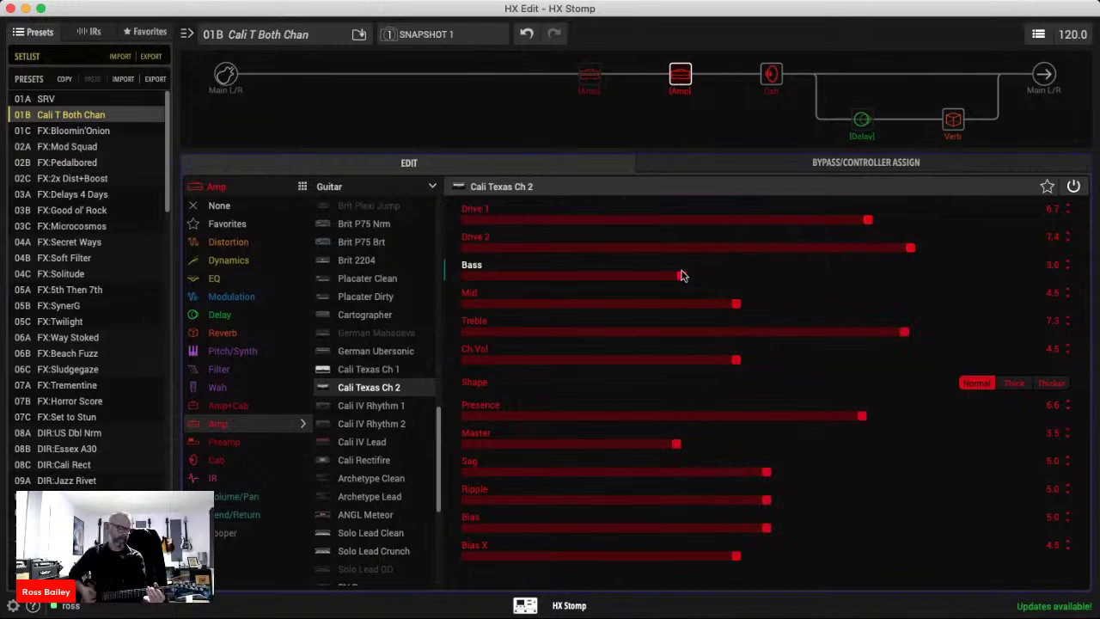